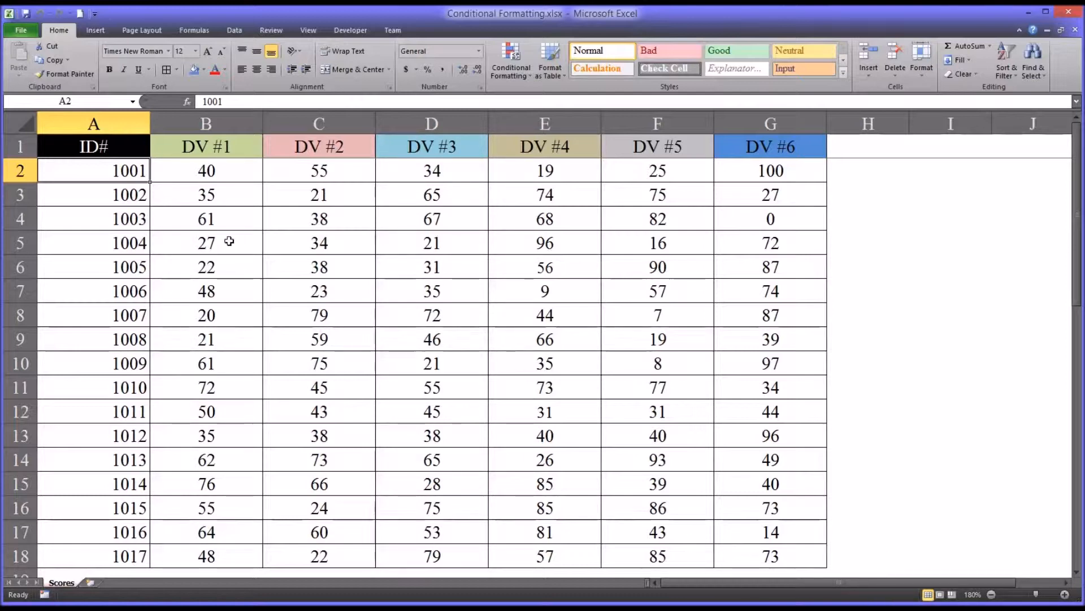
drag(184, 170, 182, 553)
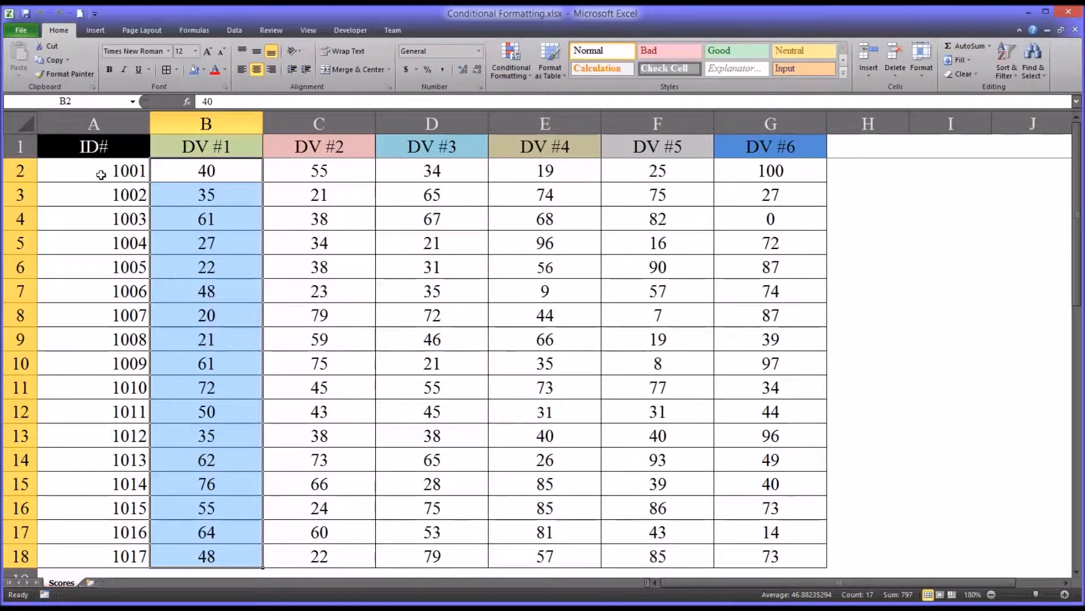
drag(90, 171, 107, 560)
drag(214, 150, 727, 143)
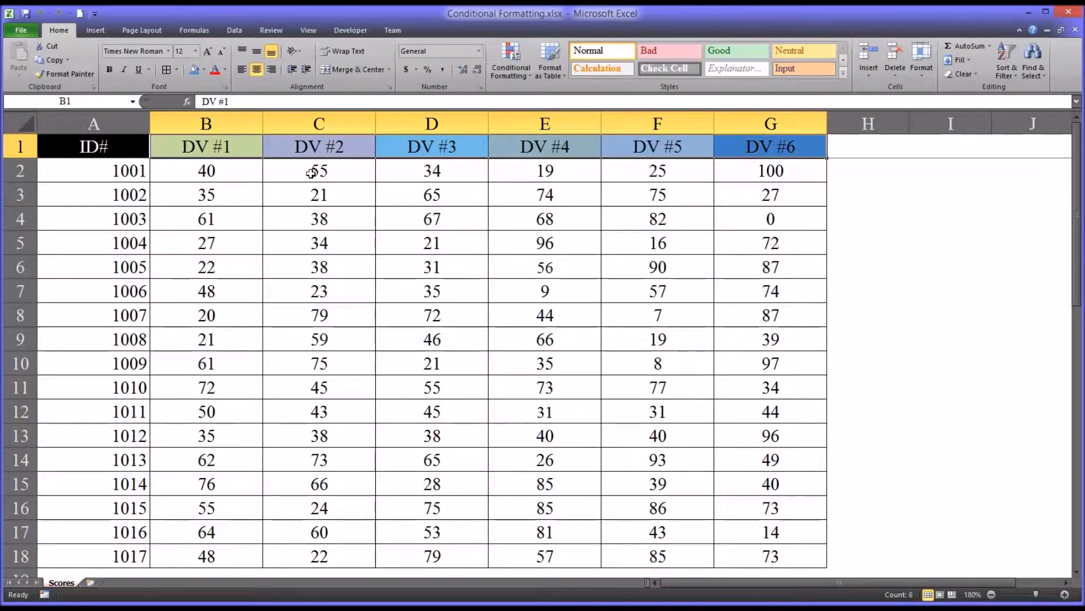
Step: Highlight the DV #1 scores in B2:B18 that are less than 35 with Green Fill with Dark Green Text
click(221, 175)
drag(221, 175, 200, 546)
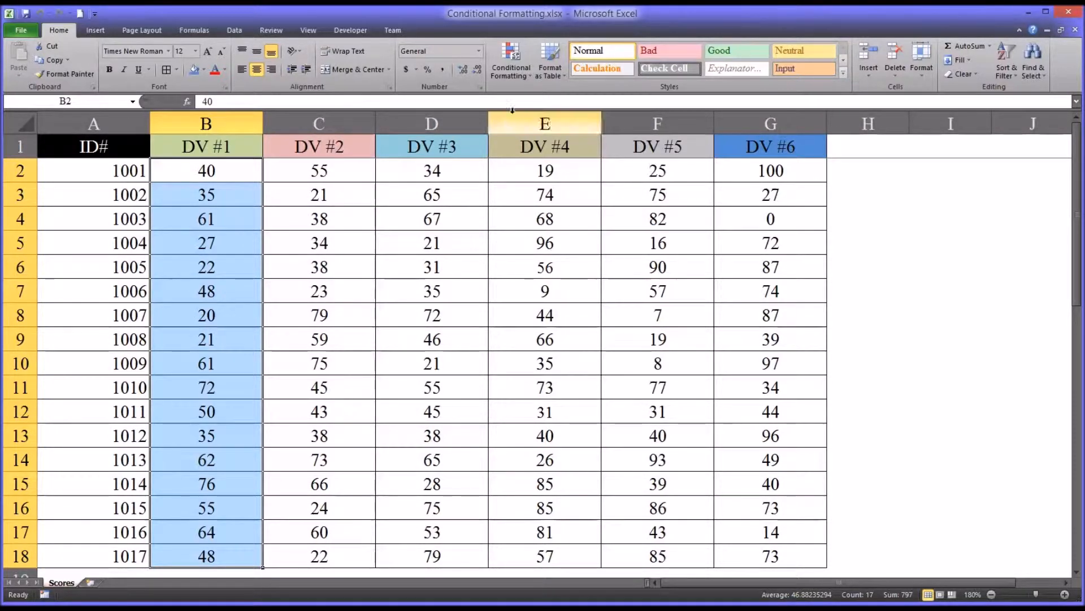
click(516, 80)
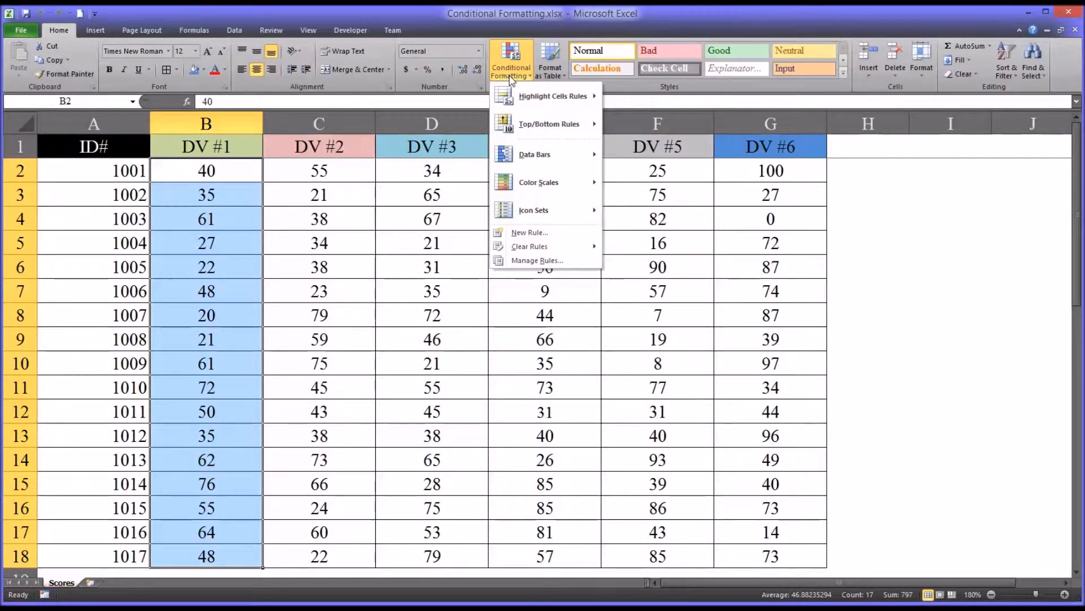
mouse_move(525, 106)
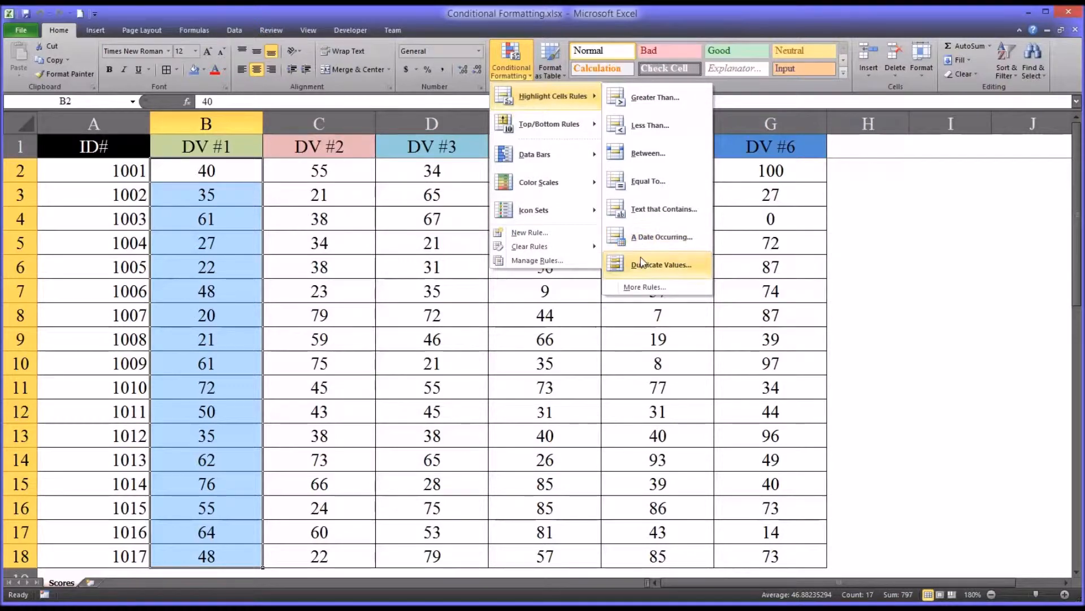
click(649, 131)
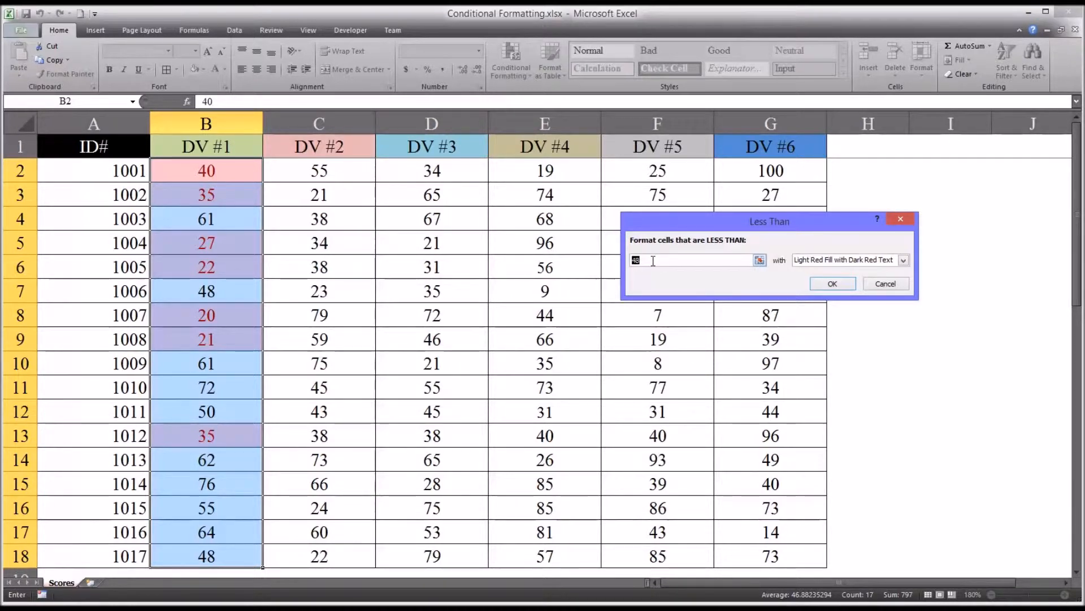
text(35)
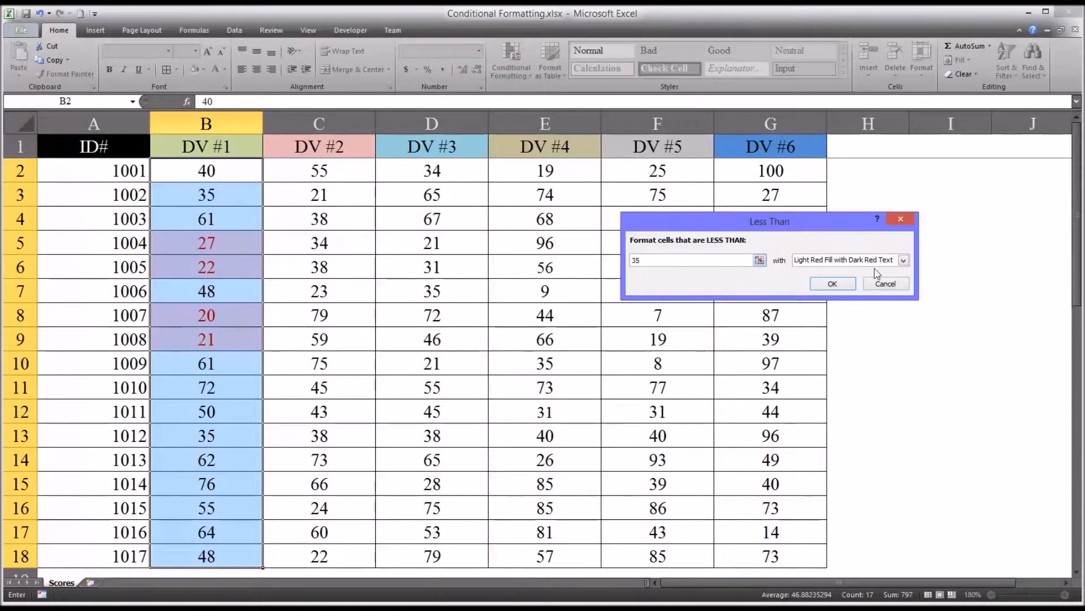
click(902, 260)
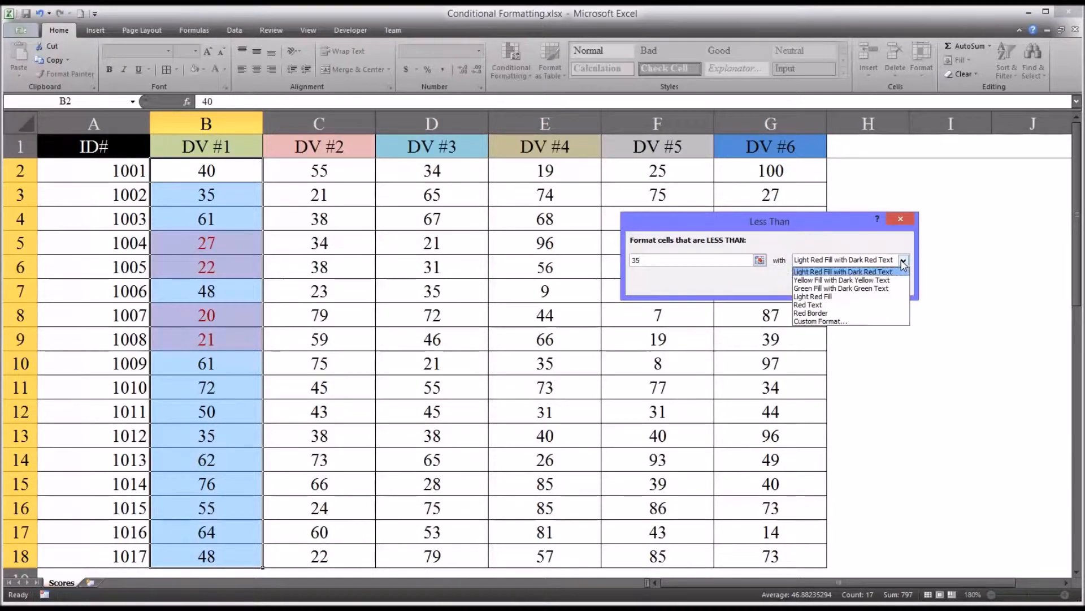
click(851, 288)
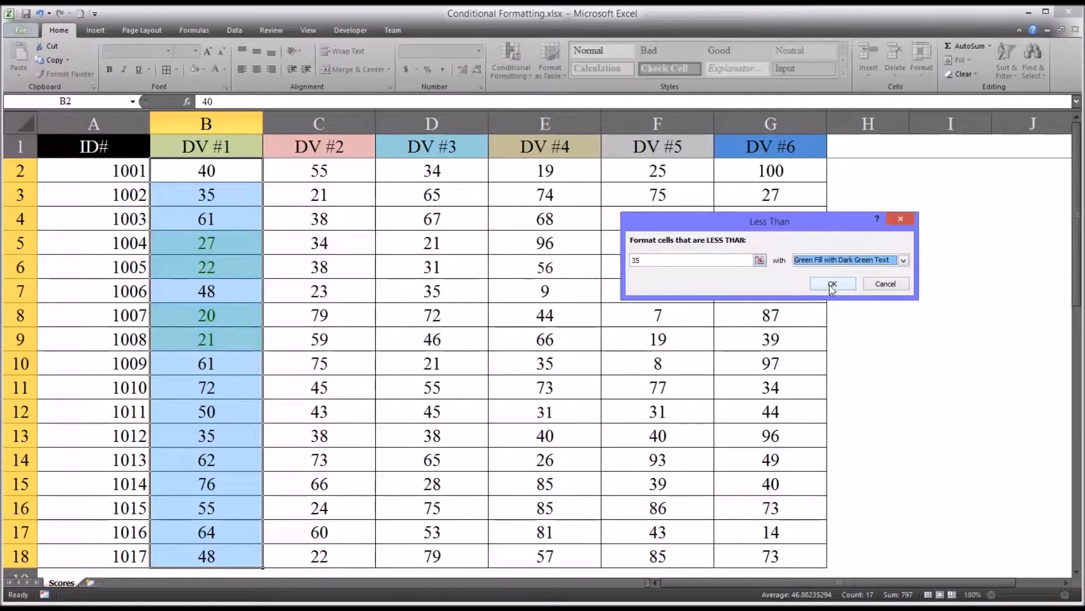
click(832, 286)
click(755, 306)
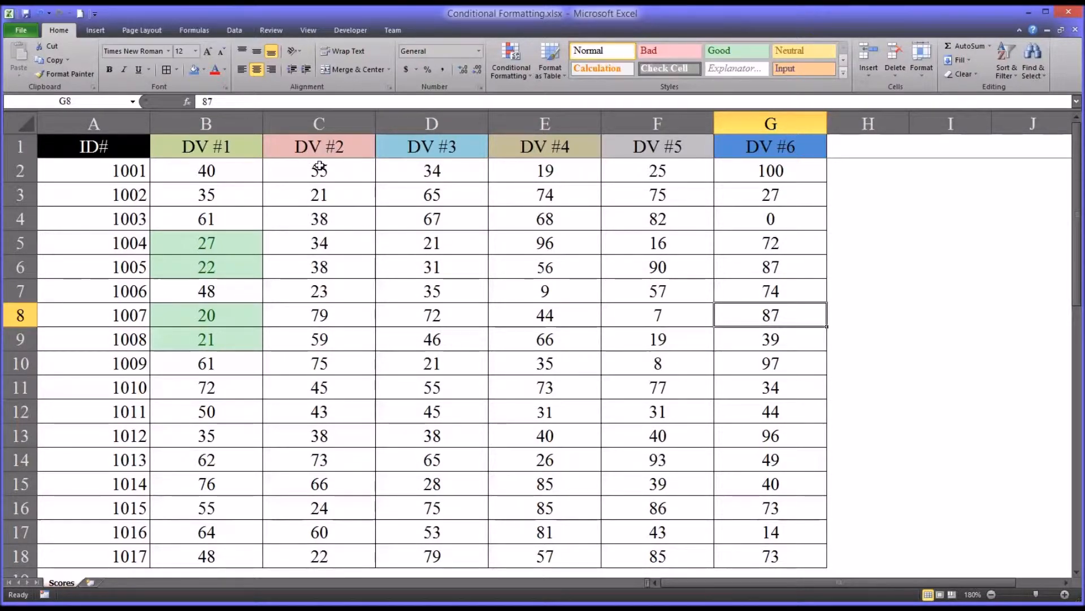
Step: Start a Below Average conditional formatting rule for the DV #2 scores in C2:C18
drag(315, 172, 305, 545)
click(499, 76)
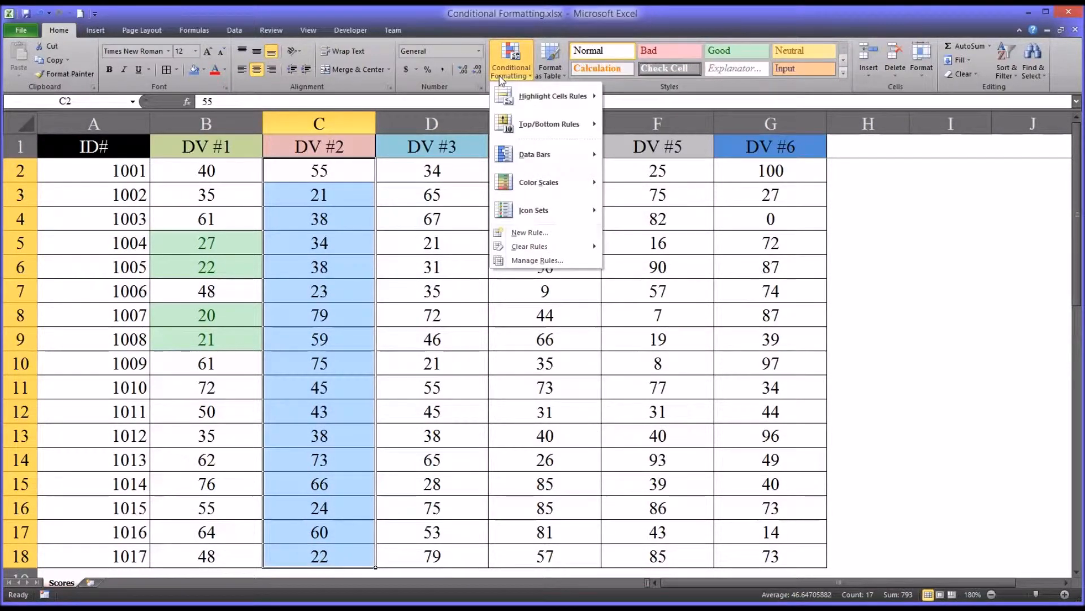
mouse_move(543, 129)
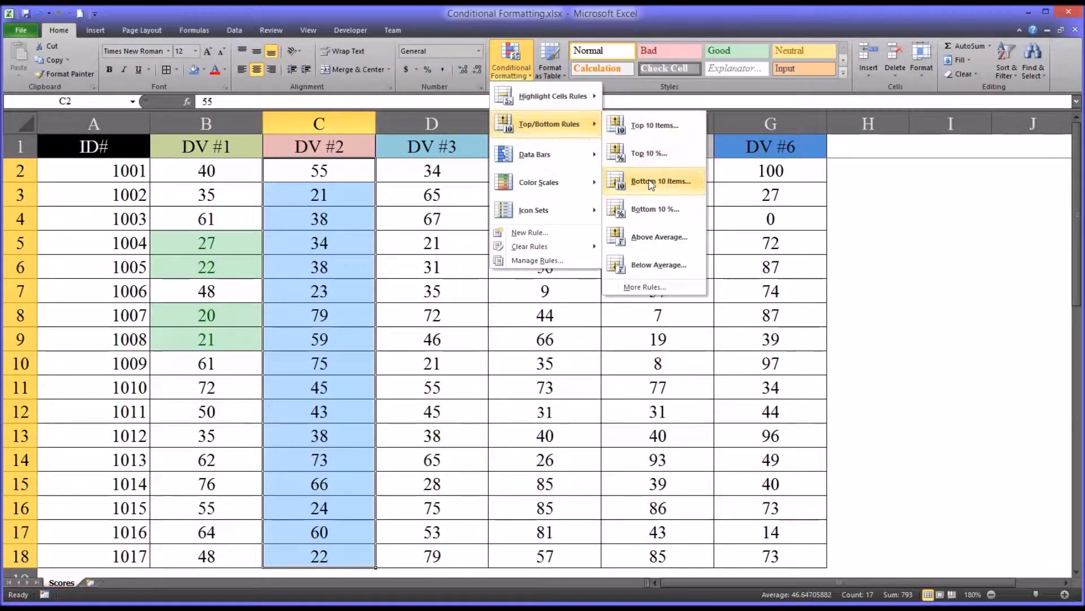
click(650, 268)
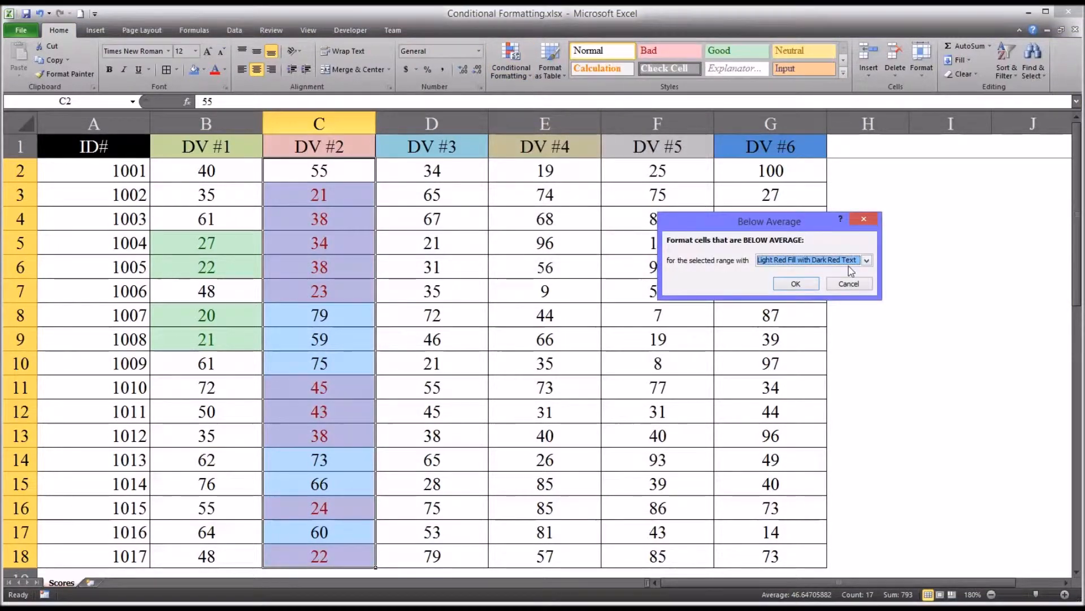
click(866, 260)
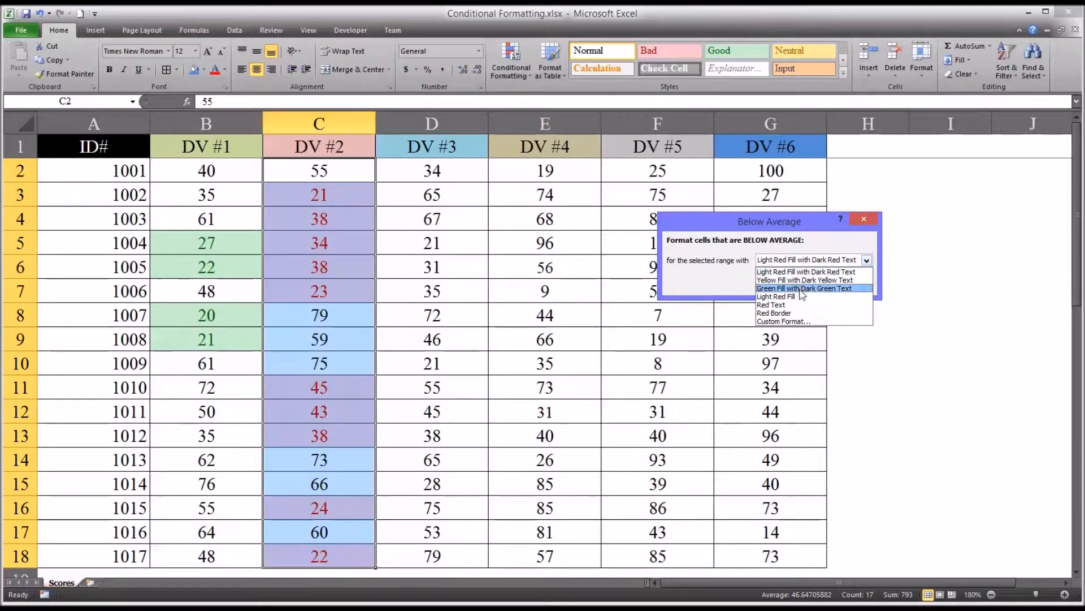
click(786, 321)
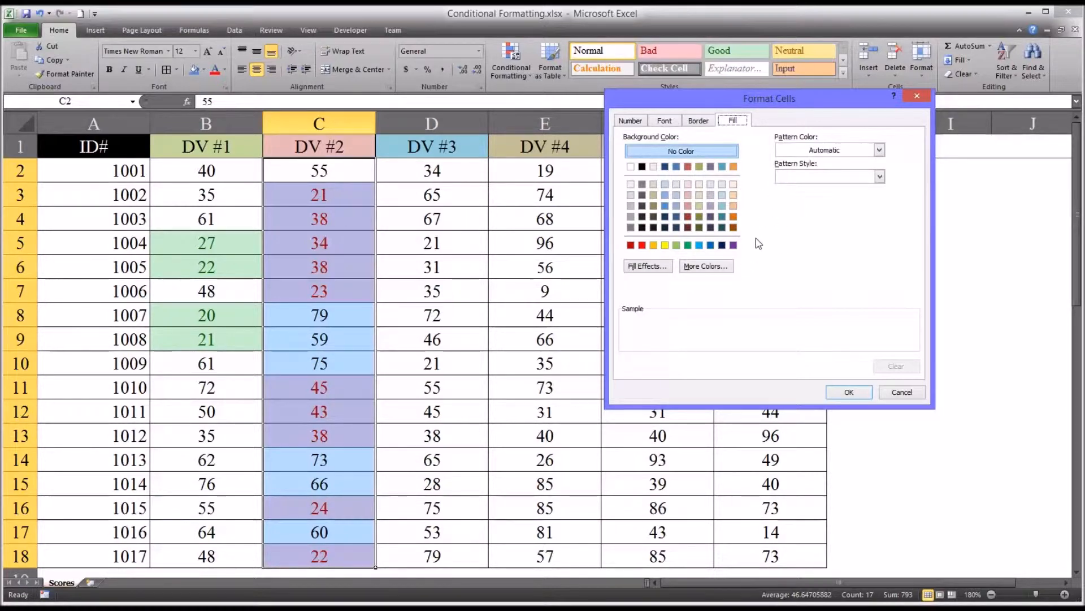
click(898, 392)
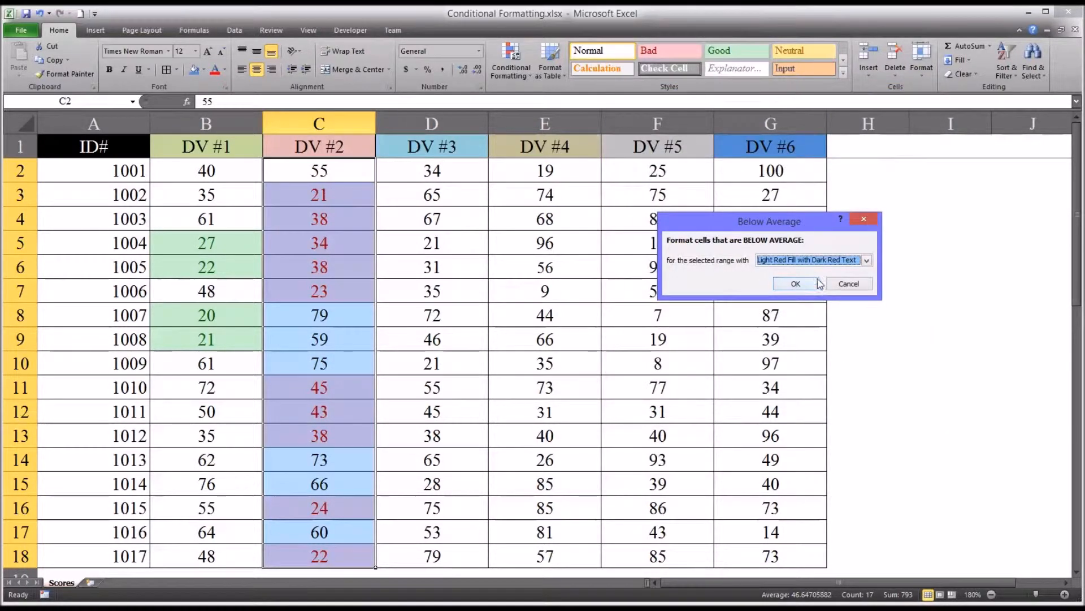
Step: Set the Below Average rule's format to Light Red Fill and apply it to the DV #2 scores
click(866, 265)
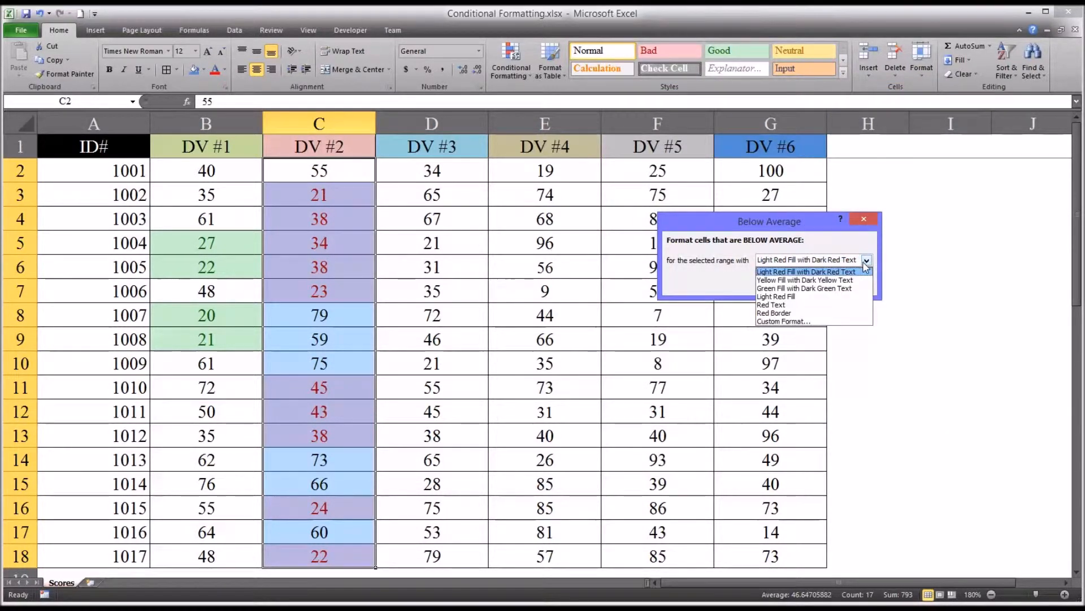
click(822, 299)
click(793, 286)
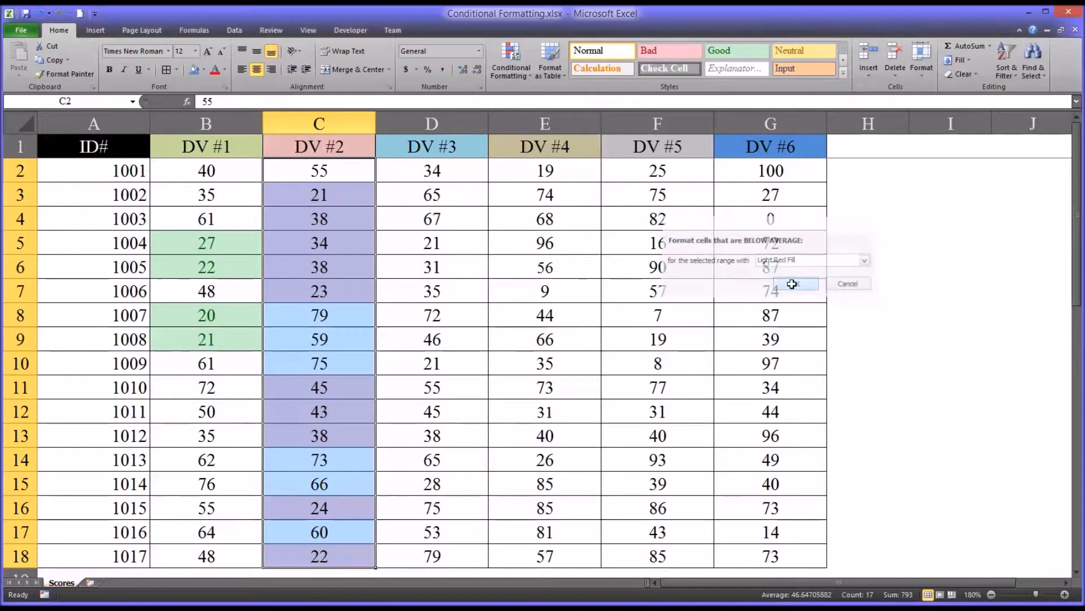
click(609, 302)
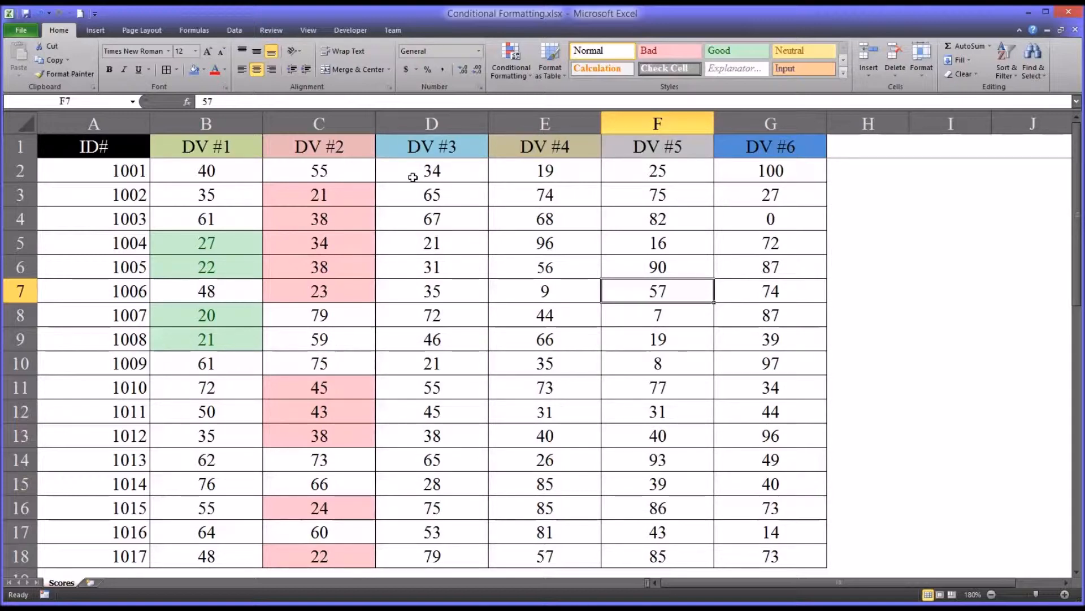
Step: Add orange gradient-fill data bars to the DV #3 scores in D2:D18
drag(412, 178, 414, 556)
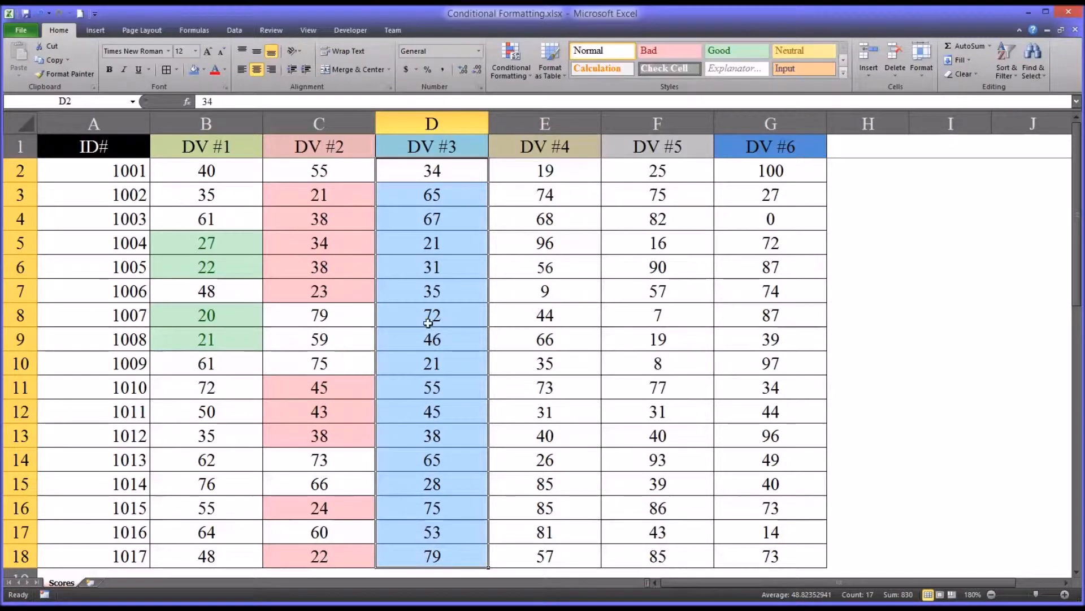
click(513, 74)
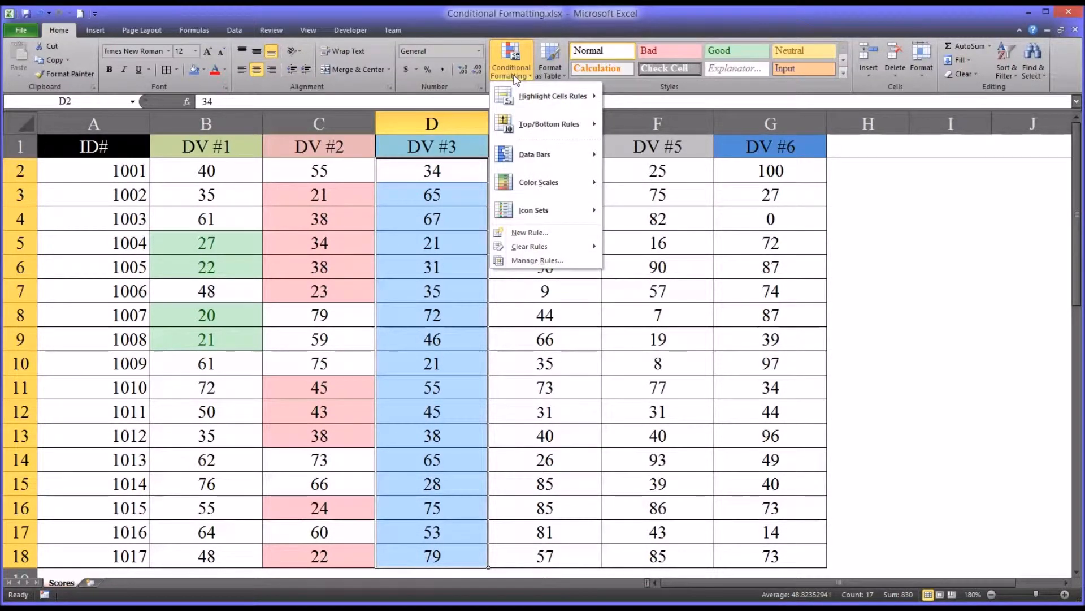
mouse_move(535, 163)
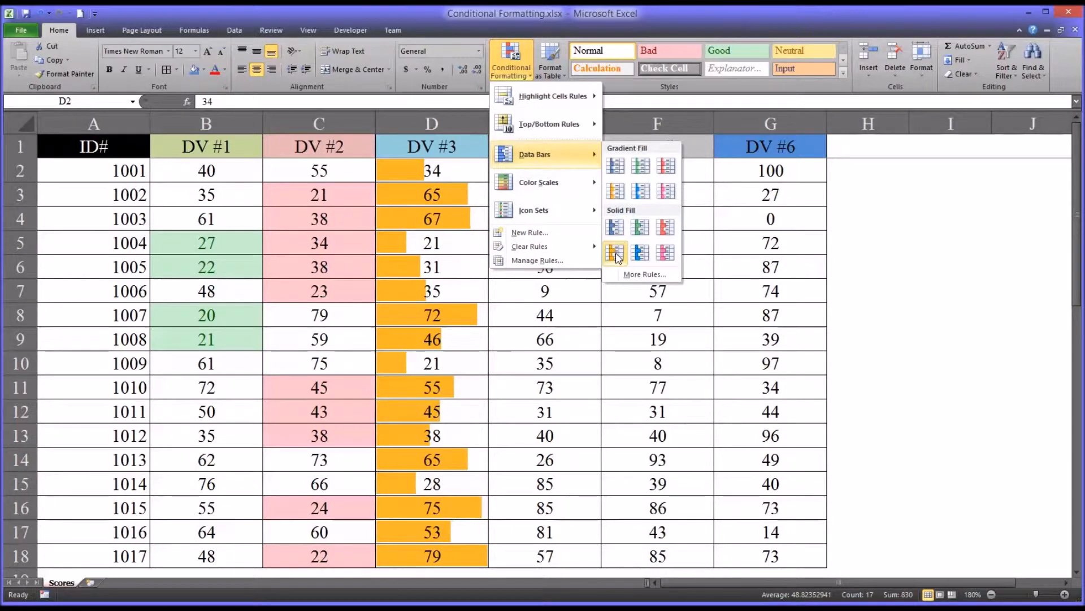
click(621, 194)
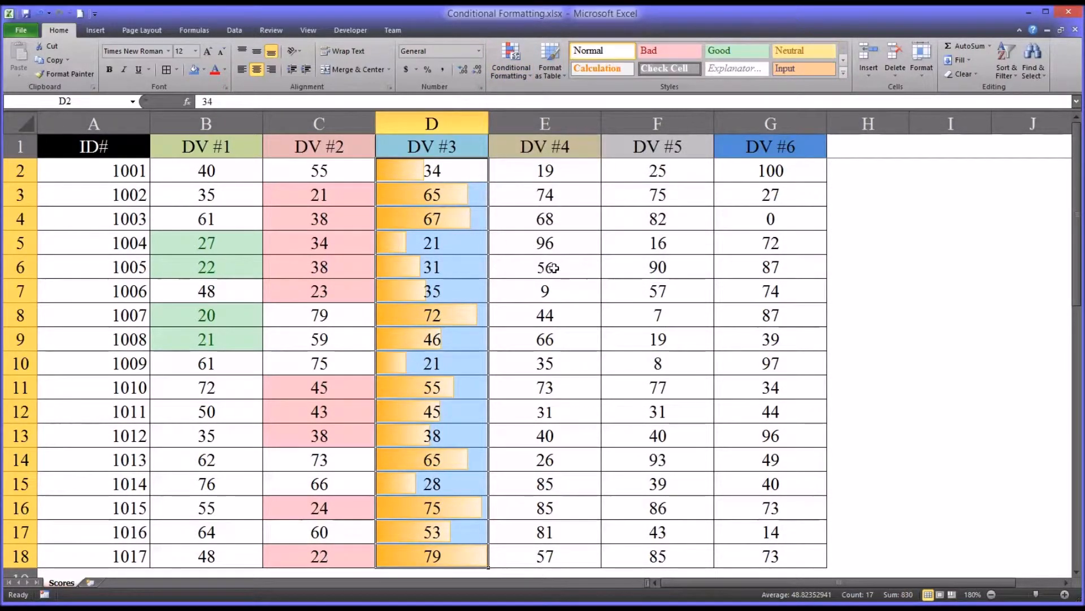
click(552, 268)
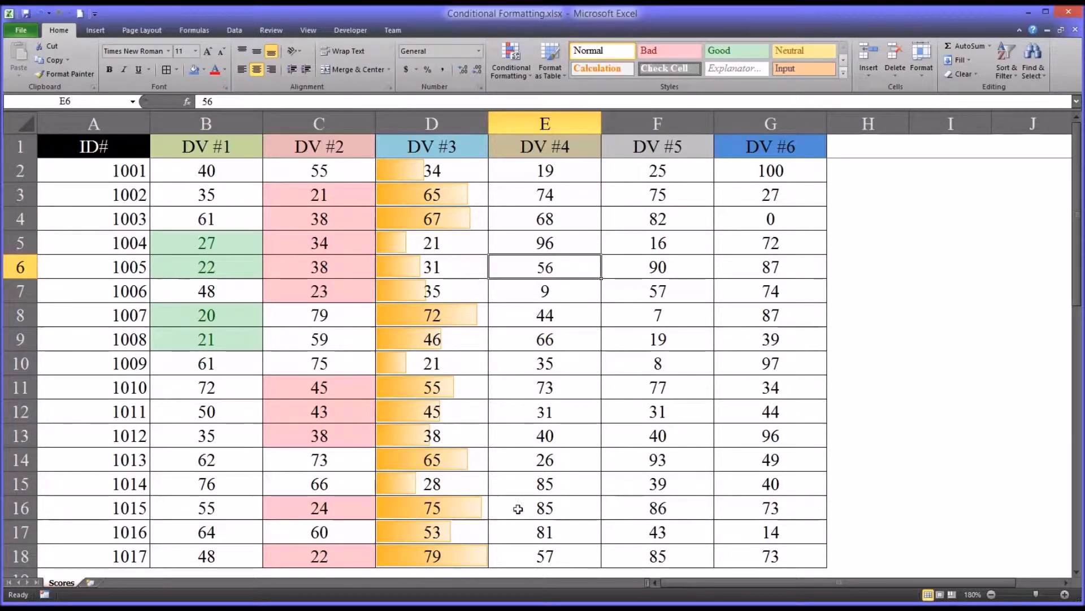
click(437, 558)
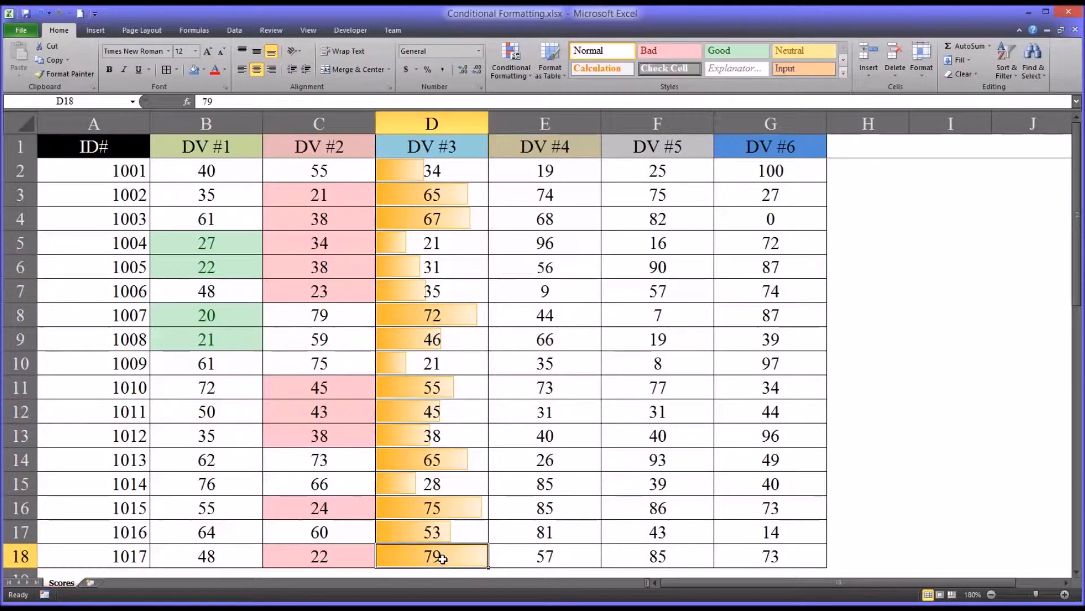
click(459, 368)
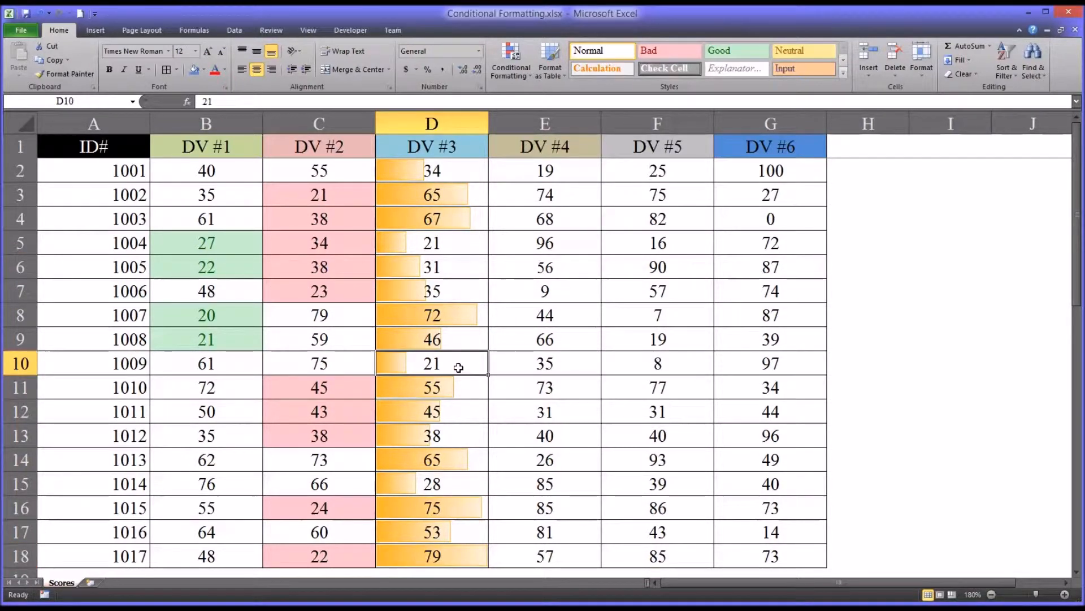
click(453, 249)
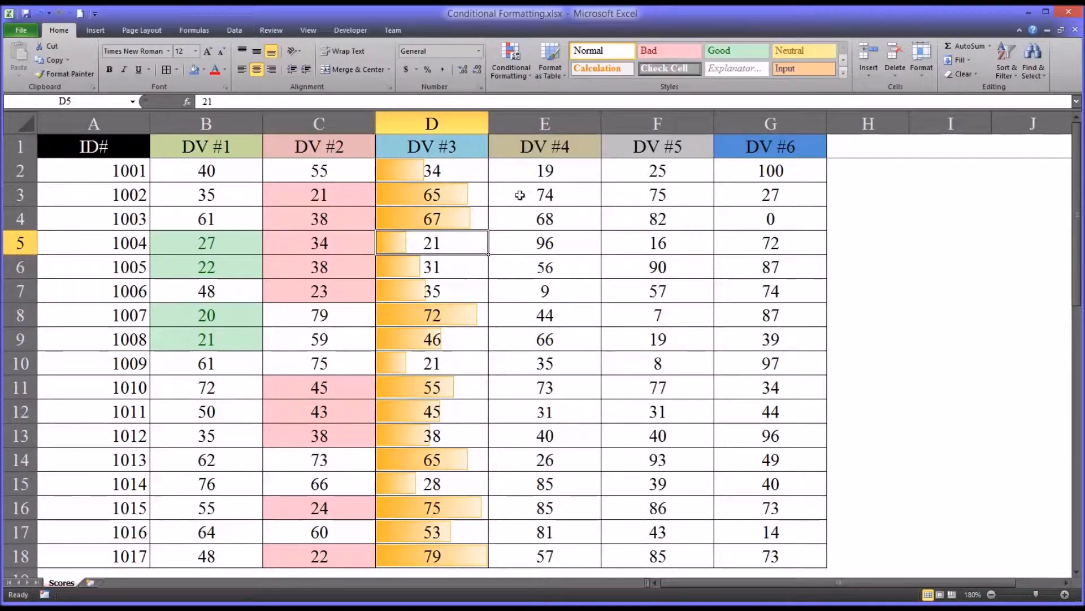
Step: Apply a green-yellow-red color scale to the first DV #4 score in cell E2
click(509, 173)
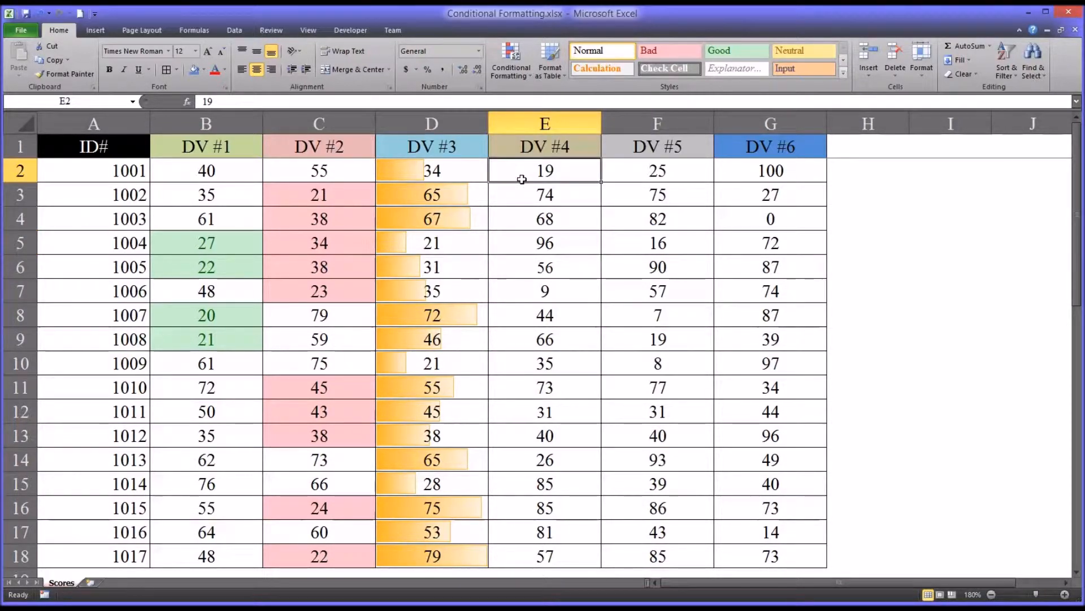
click(511, 73)
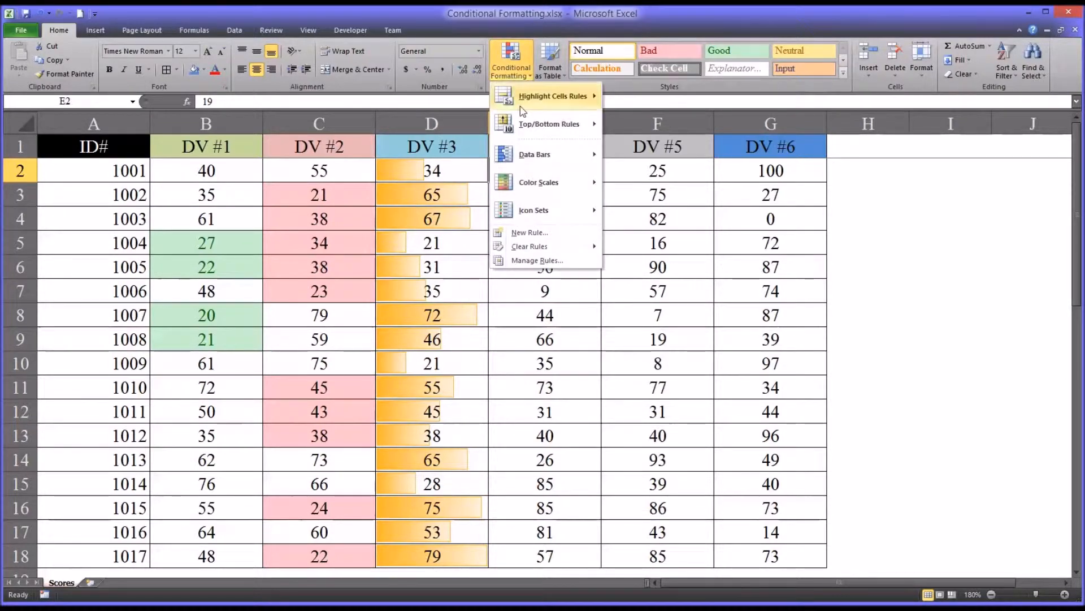
mouse_move(529, 183)
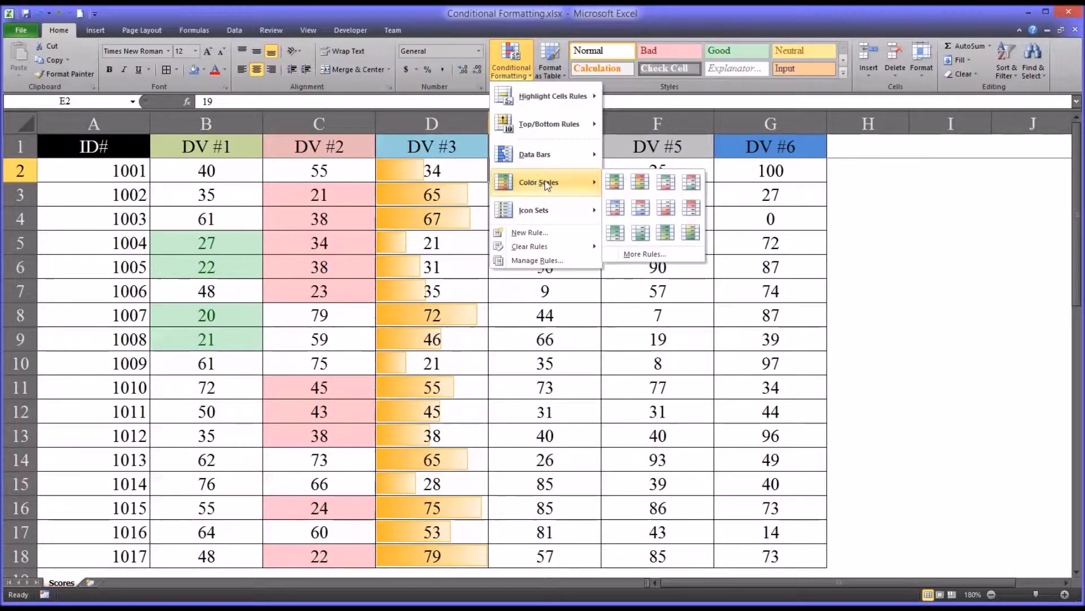
click(615, 182)
Step: Apply a green-yellow-red color scale to all DV #4 scores in E2:E18, with high scores green and low scores red
drag(546, 171, 509, 552)
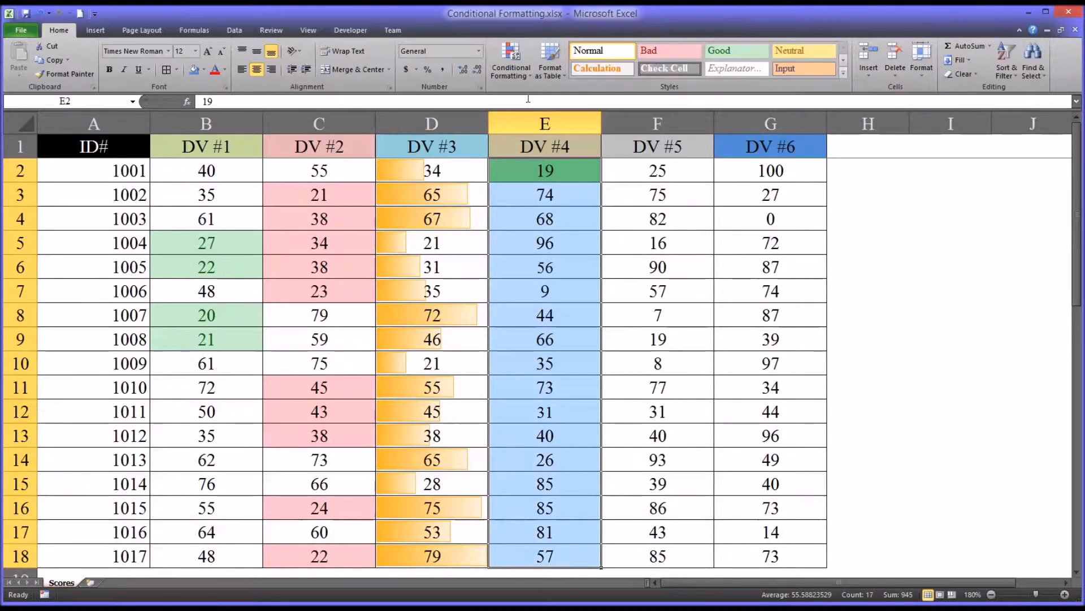
click(511, 77)
mouse_move(542, 186)
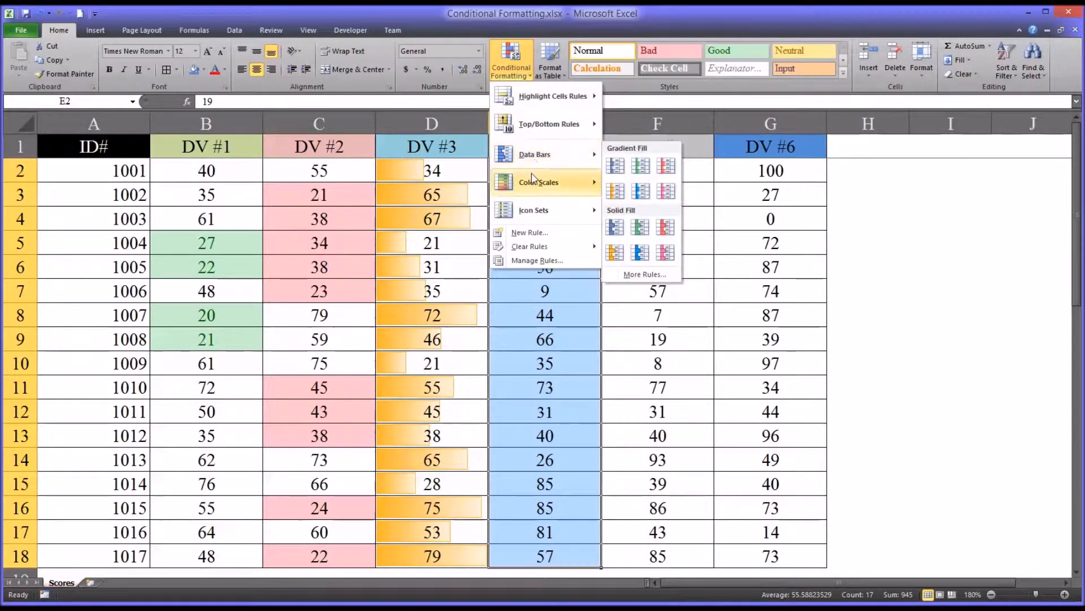
click(639, 183)
click(617, 234)
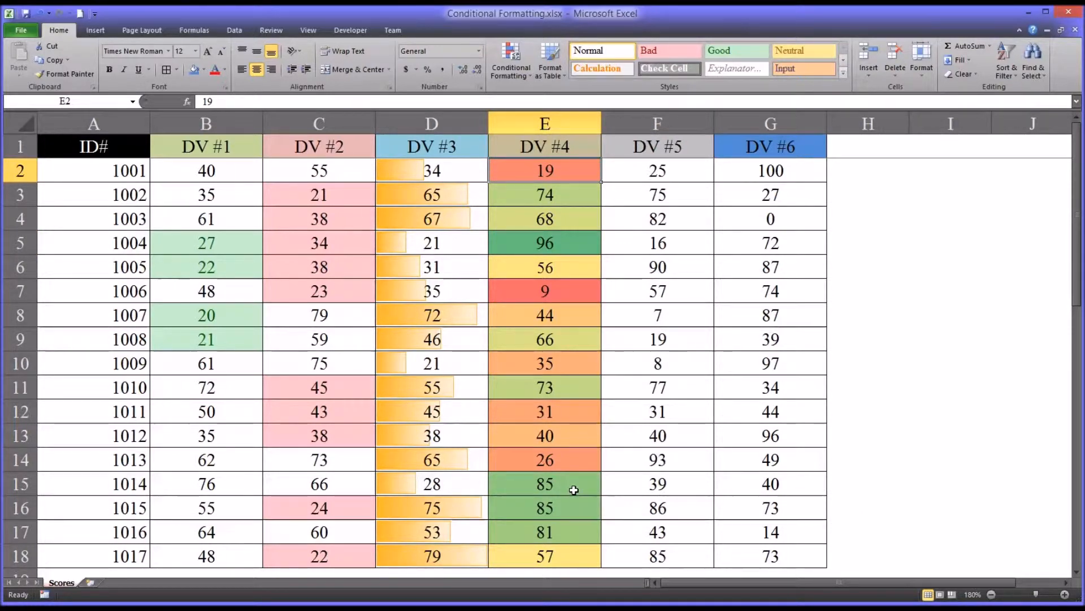
click(548, 247)
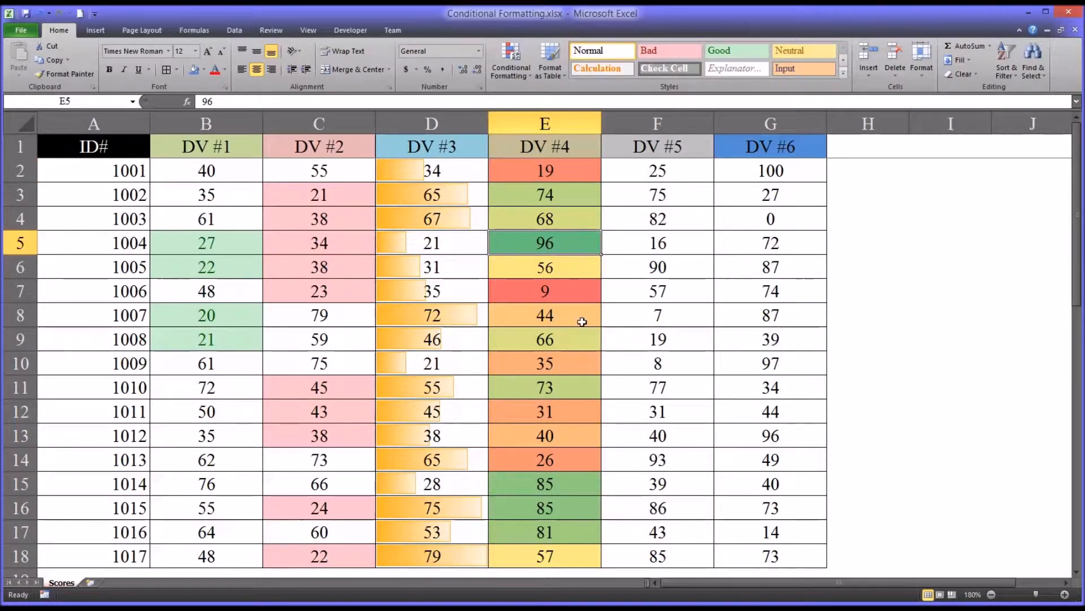
click(560, 489)
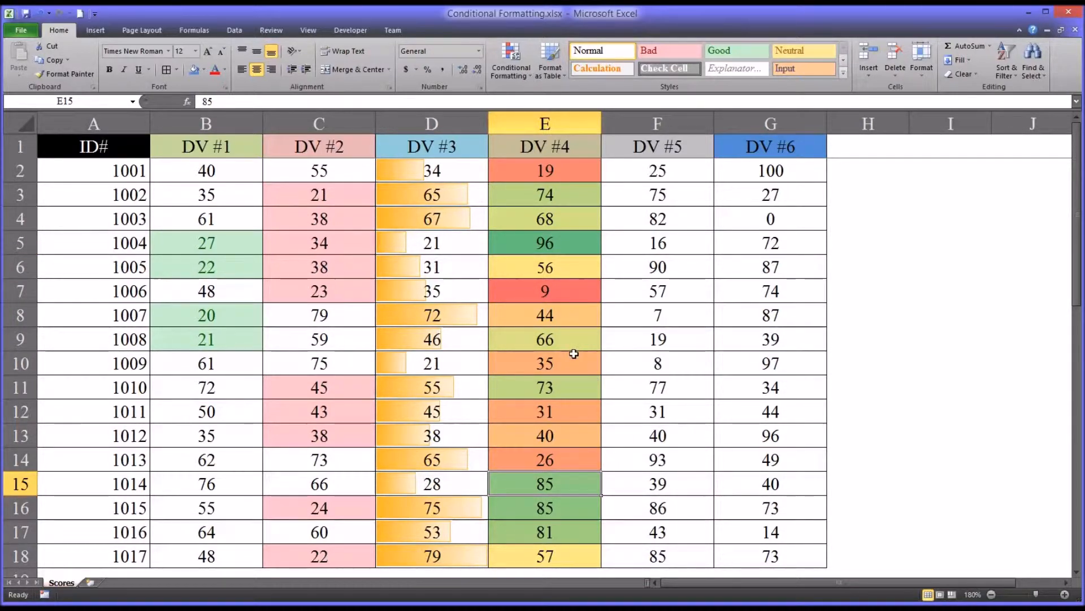
click(559, 367)
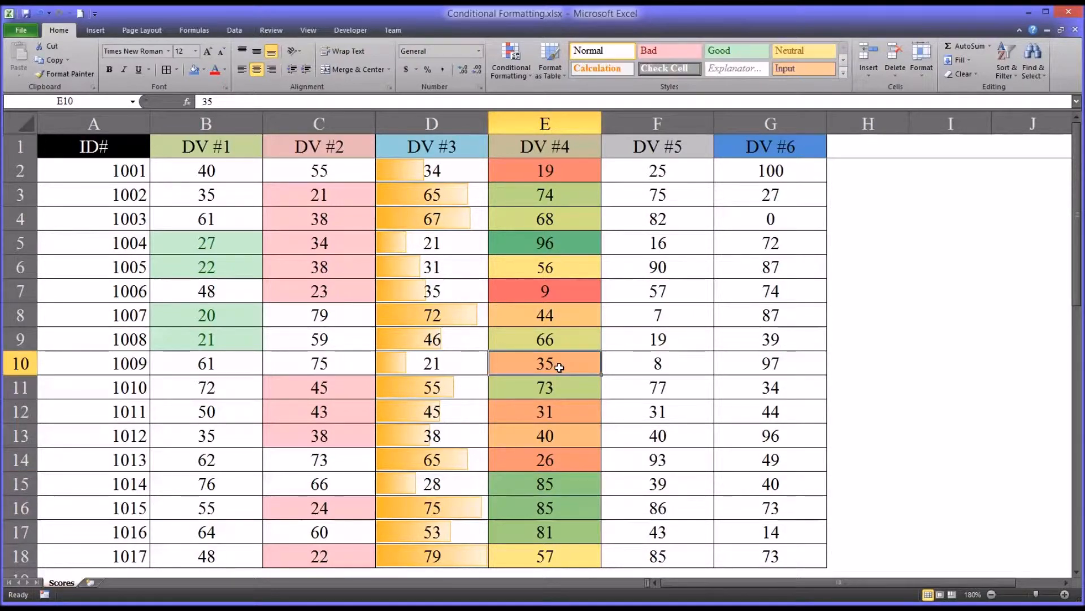
click(564, 294)
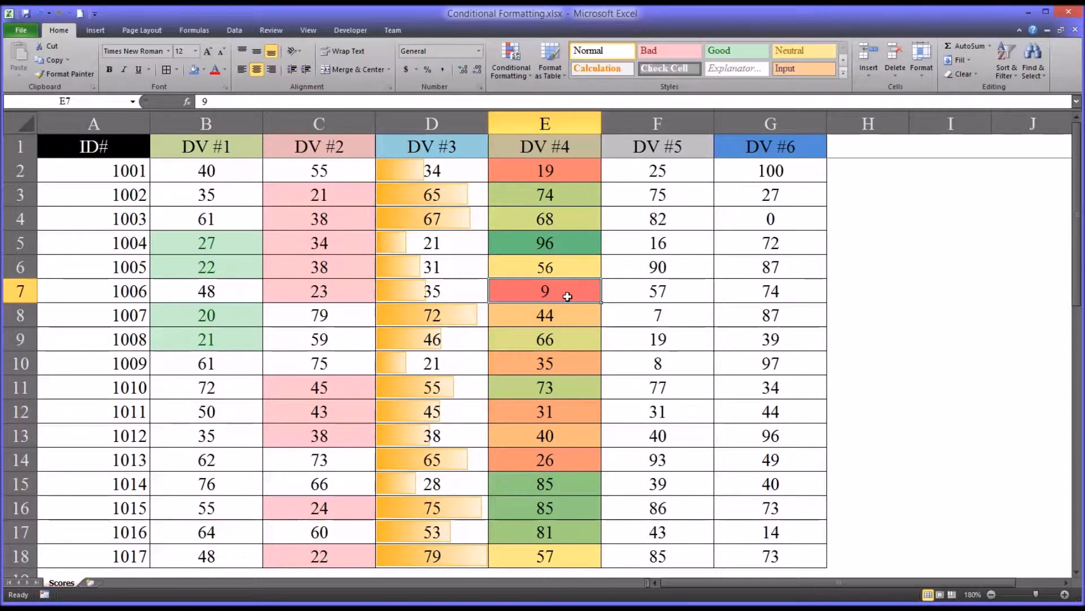
Step: Delete the duplicate graded color scale rule that applies only to cell E2 from the DV #4 scores' rules
drag(552, 168, 546, 558)
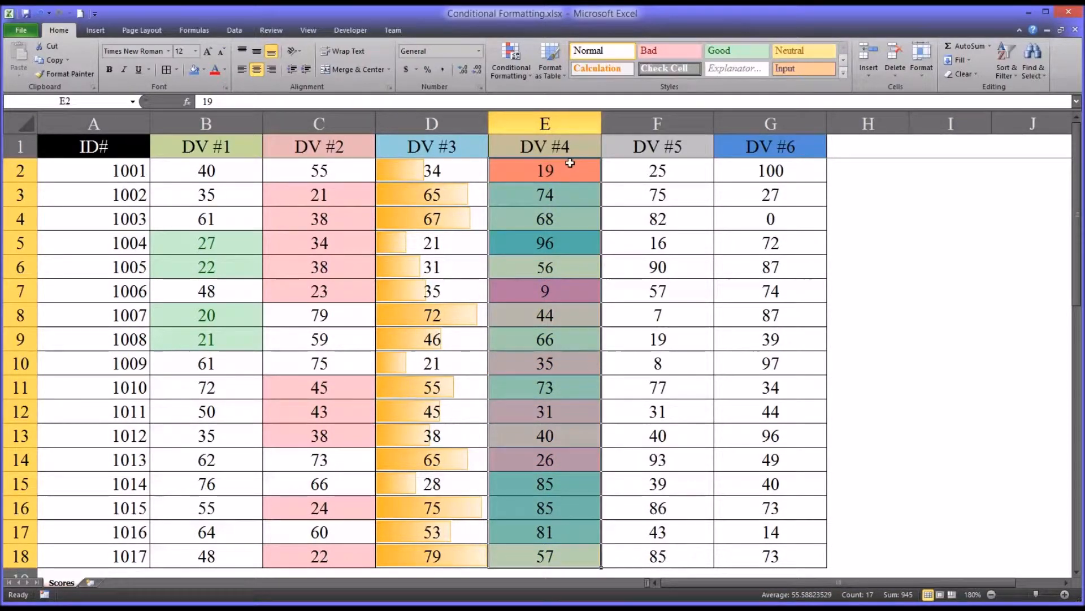
click(513, 81)
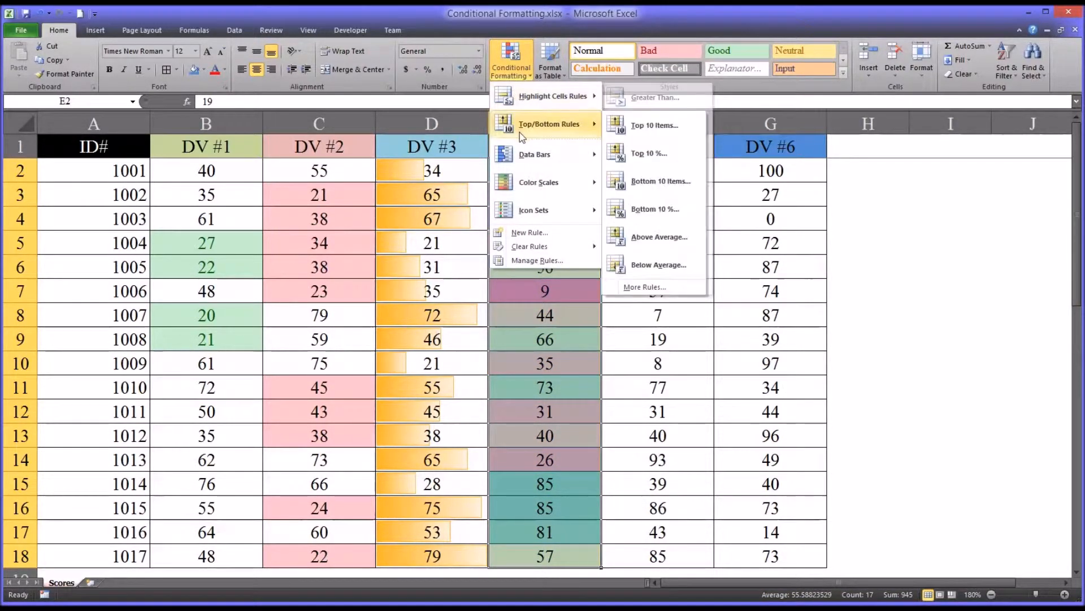
click(535, 261)
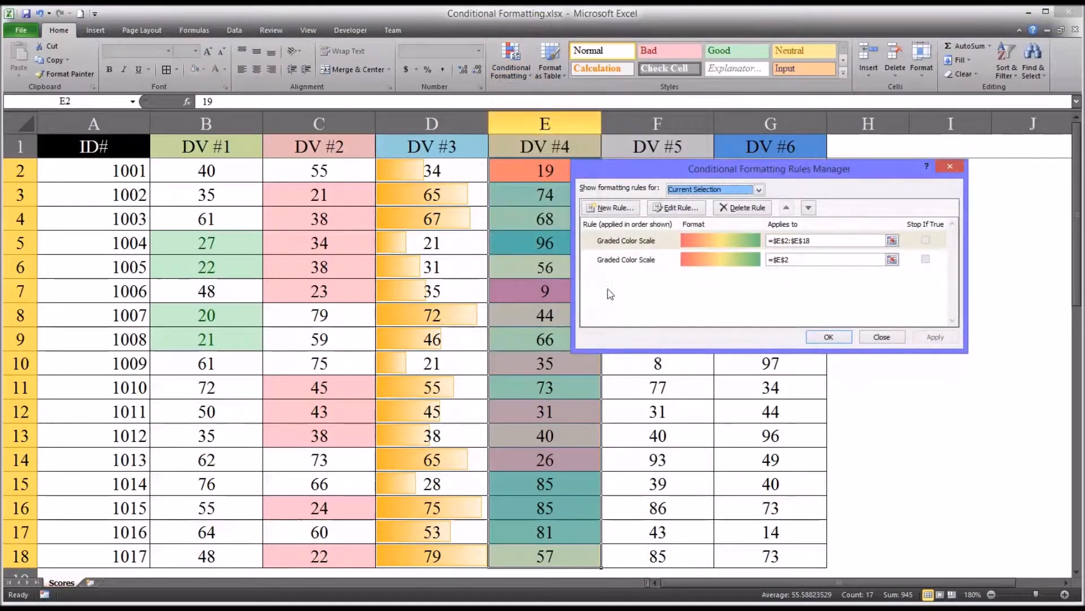
click(693, 262)
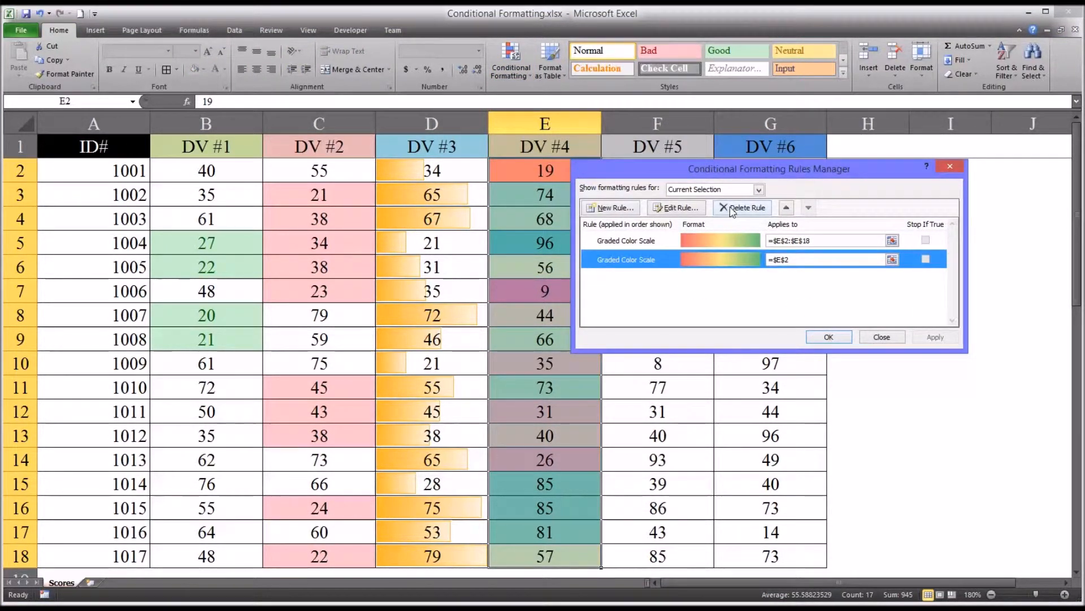
click(758, 209)
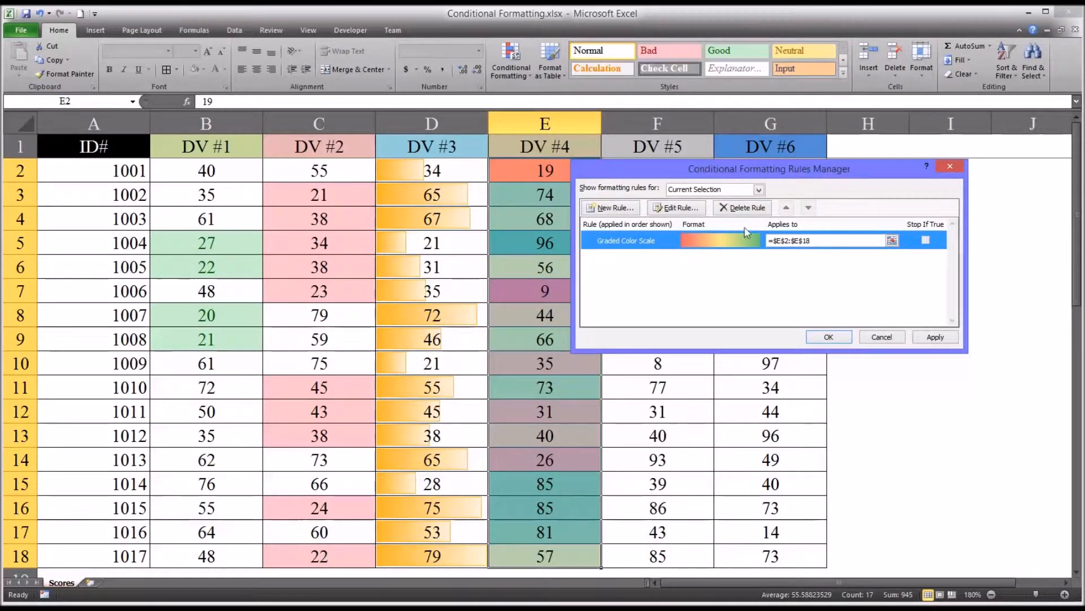
Step: Recolor the DV #4 three-color scale with dark gray for the minimum, light gray for the midpoint and near-white for the maximum
click(676, 207)
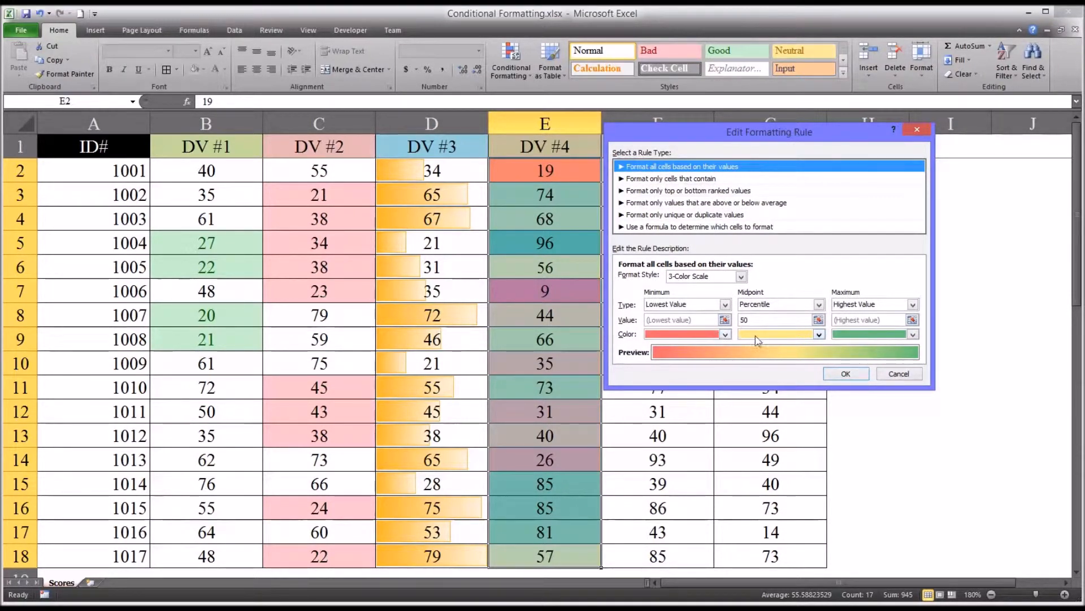
click(725, 334)
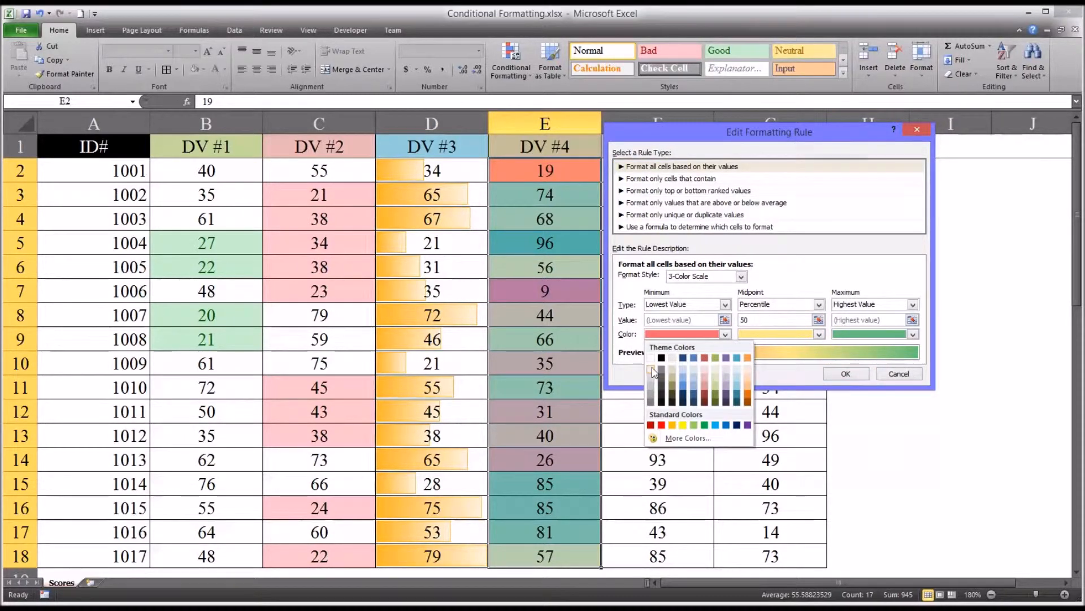
click(652, 401)
click(819, 334)
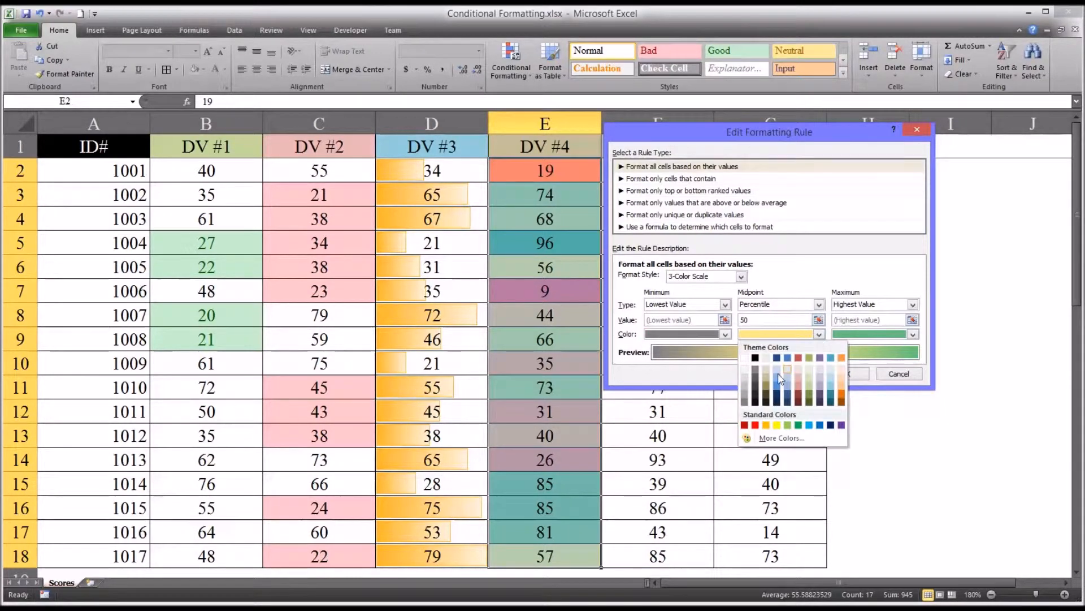
click(745, 389)
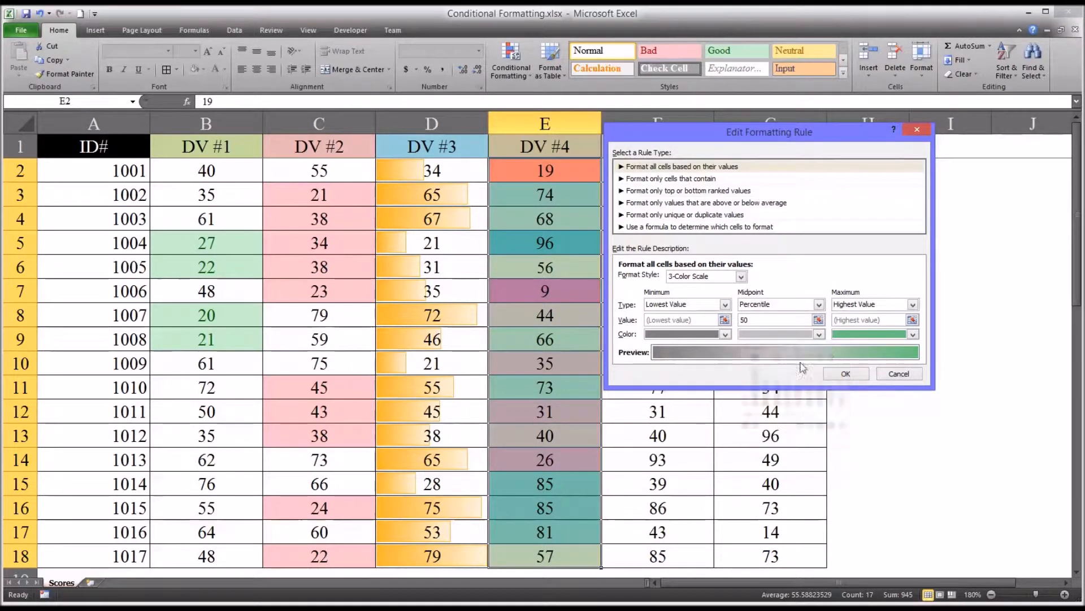
click(913, 334)
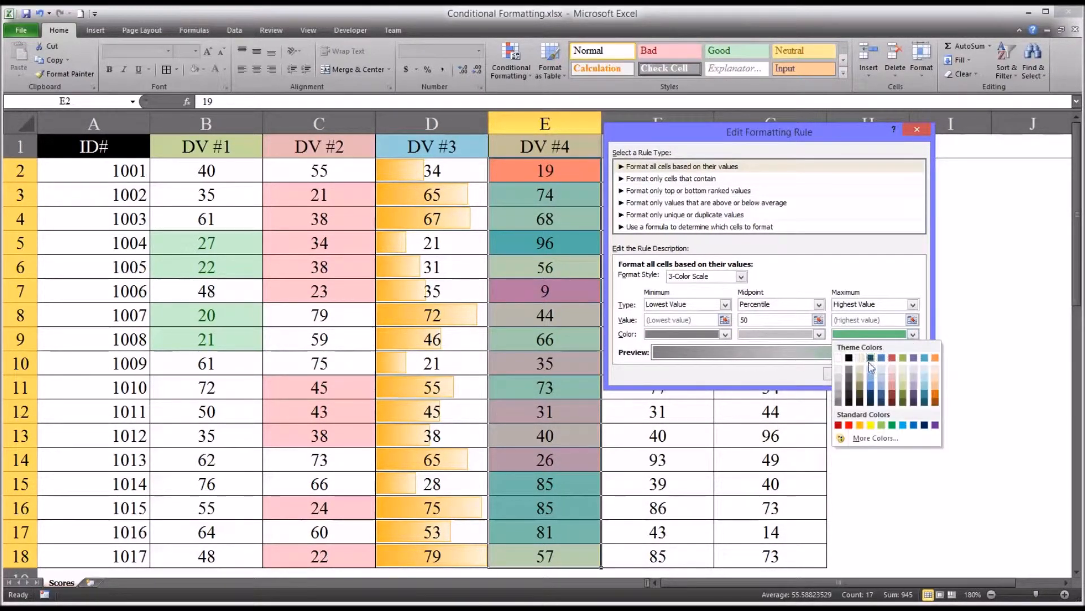
click(839, 371)
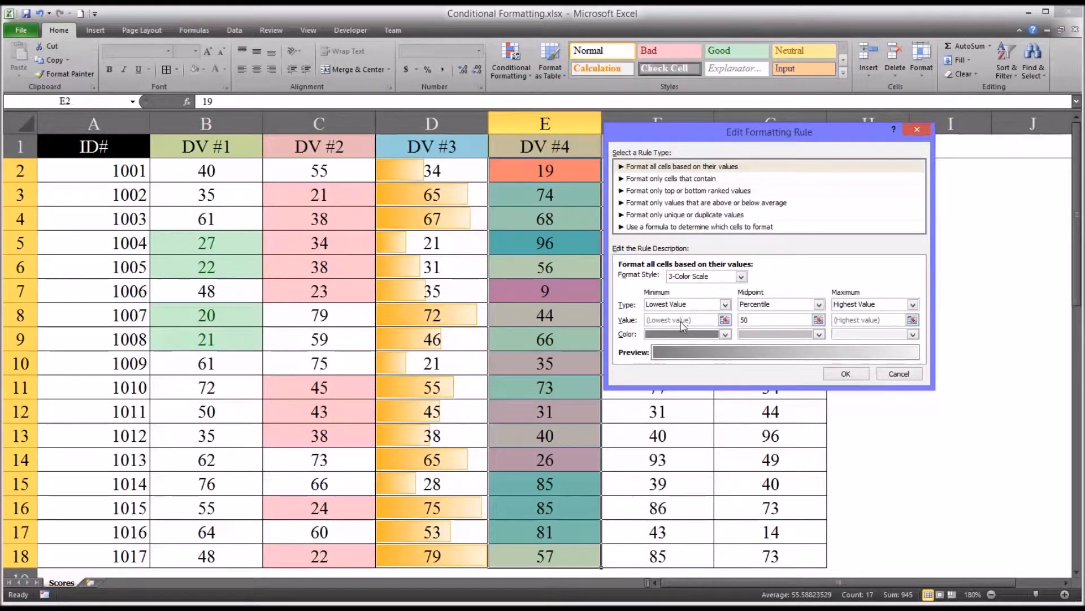
click(725, 304)
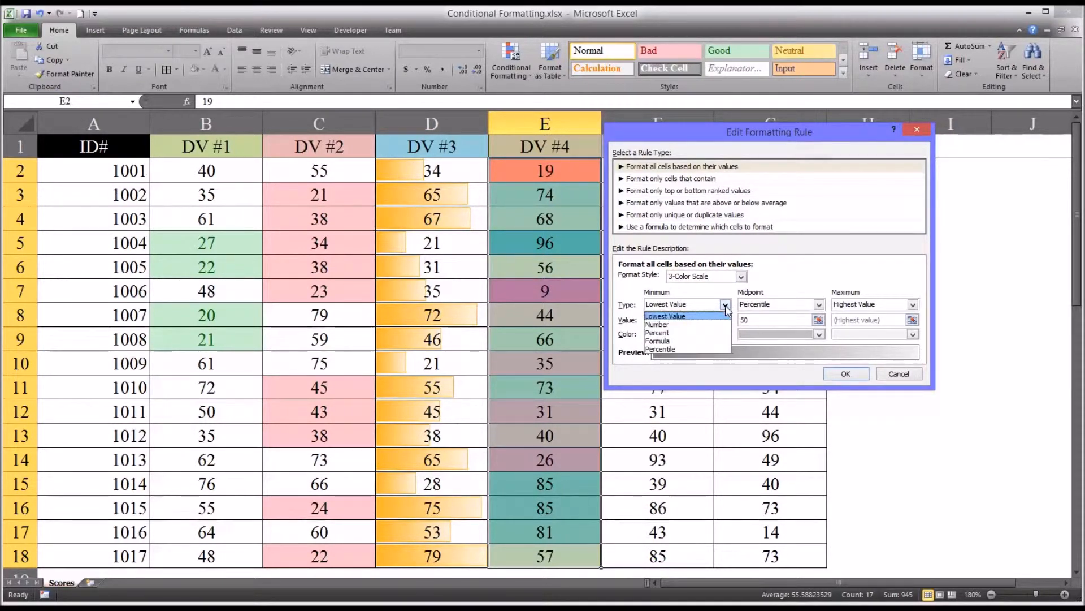
click(711, 326)
click(652, 320)
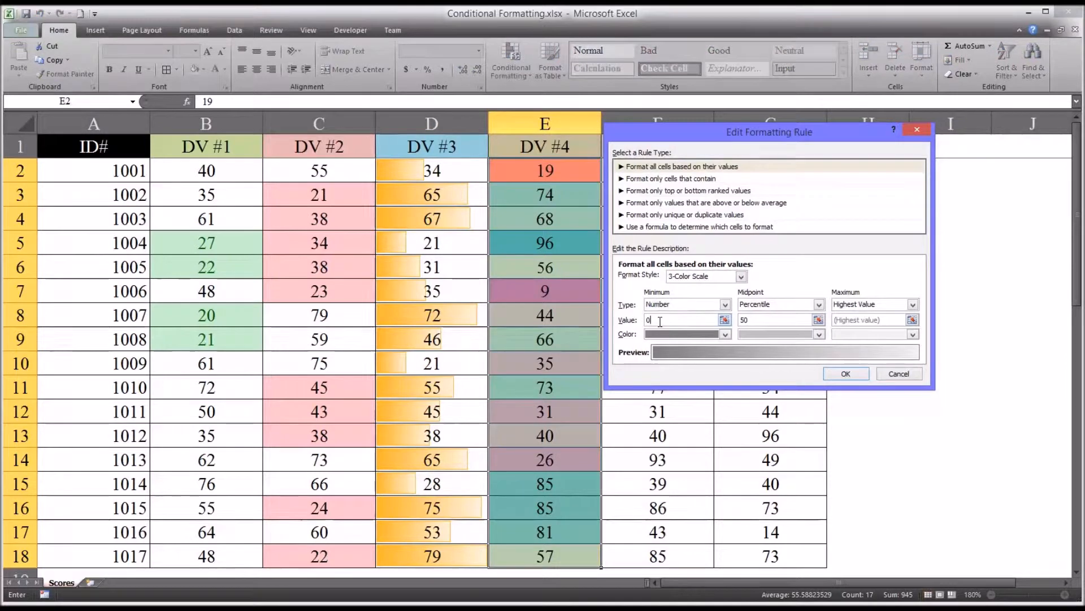
click(726, 305)
click(681, 316)
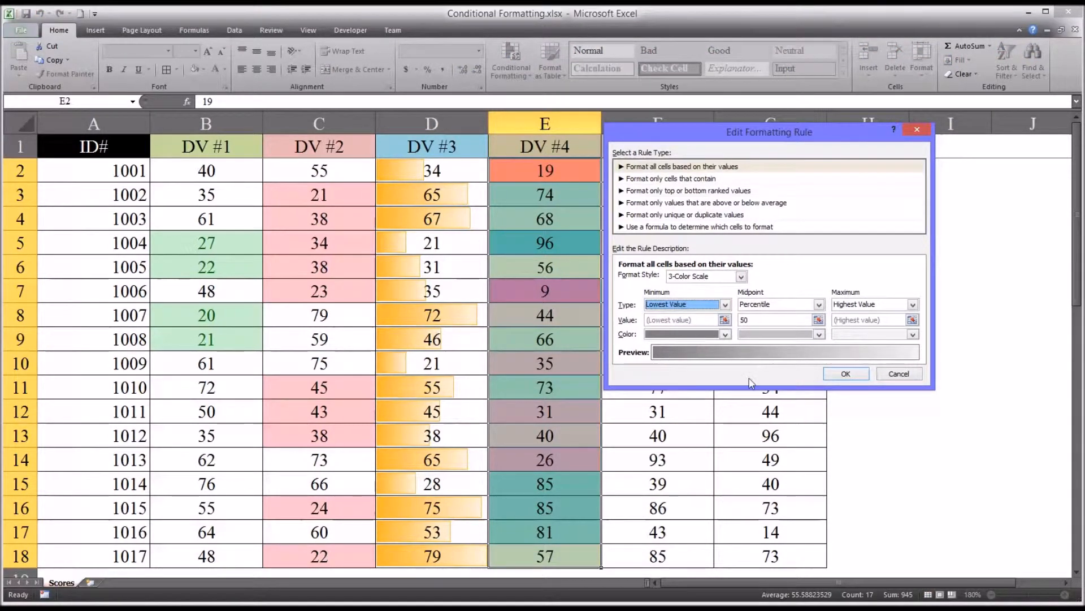
Step: Set the DV #4 color scale's midpoint to the number 50 and apply the edited rule to E2:E18
click(819, 305)
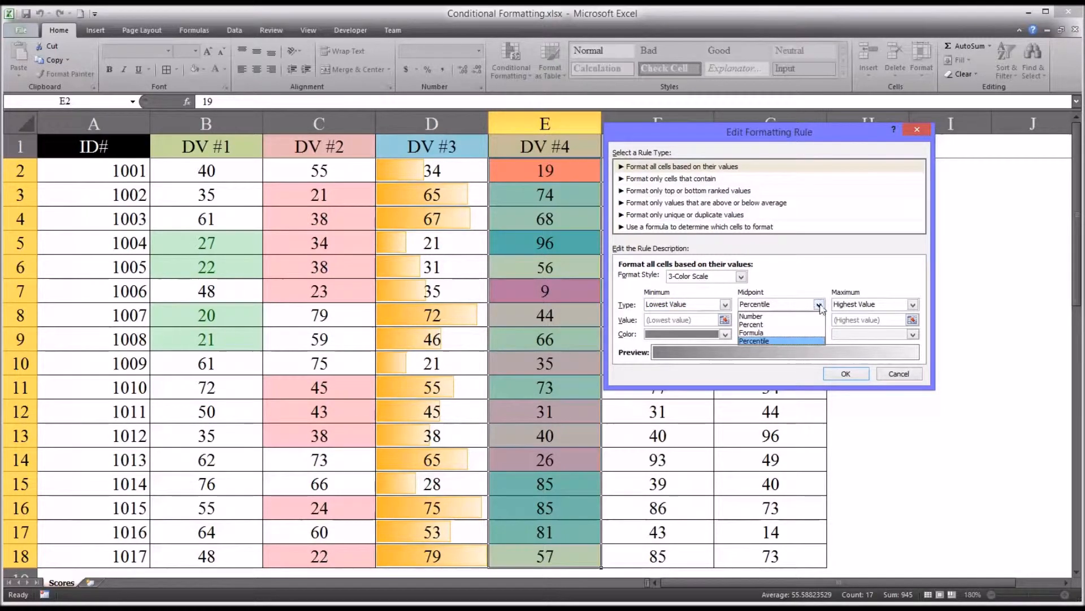
click(794, 318)
click(774, 321)
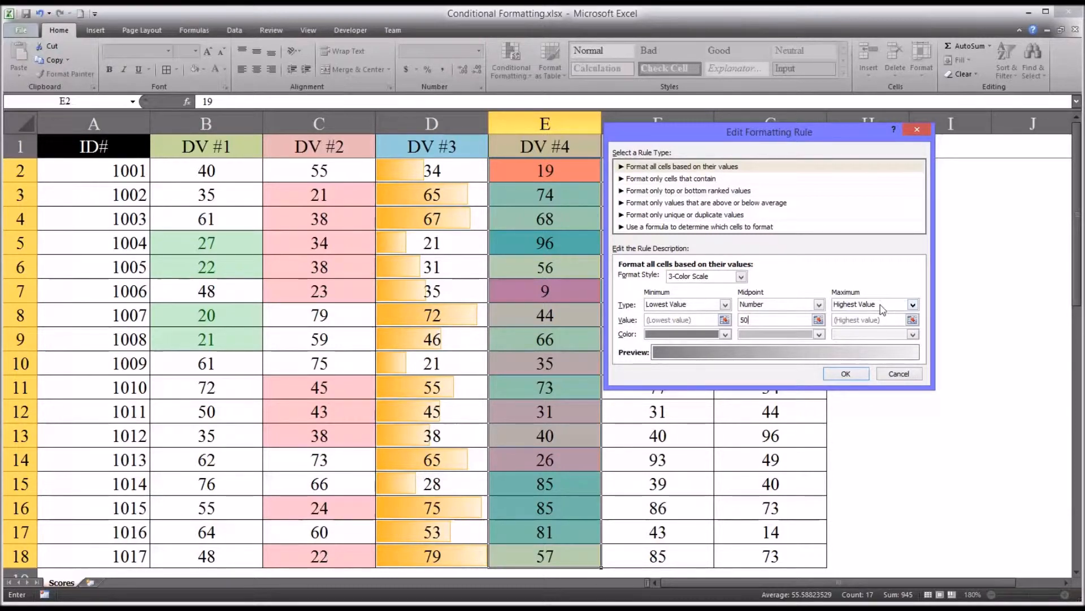
click(846, 374)
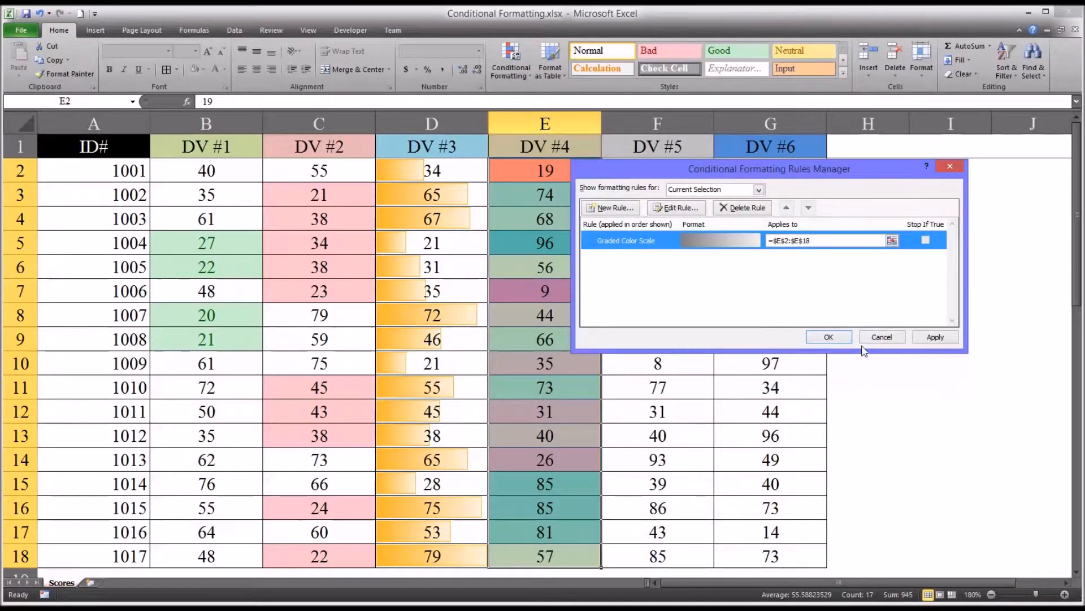
click(936, 337)
click(936, 338)
click(829, 338)
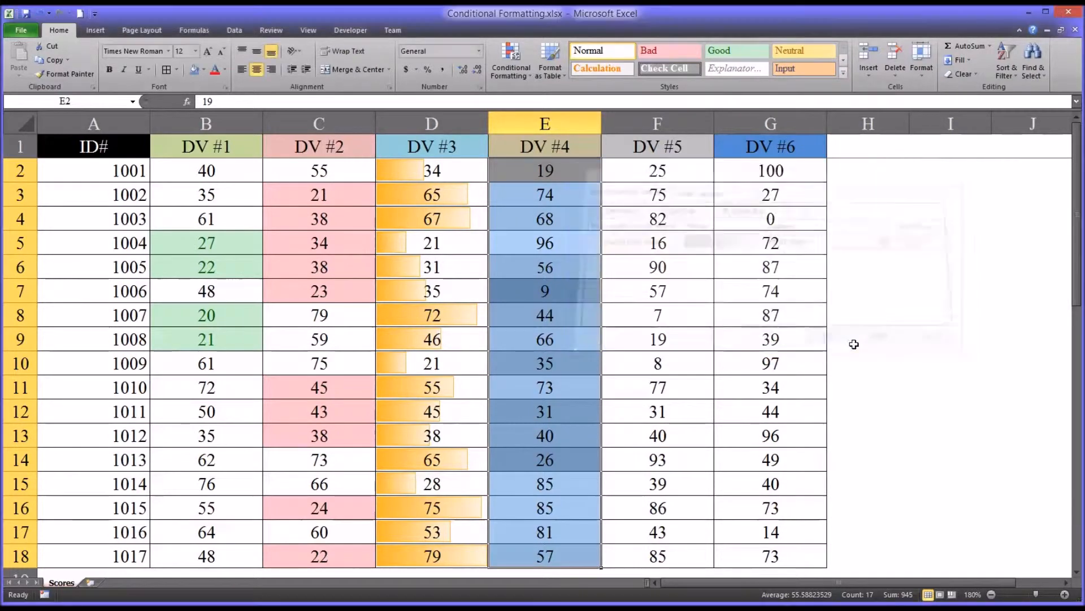
click(798, 368)
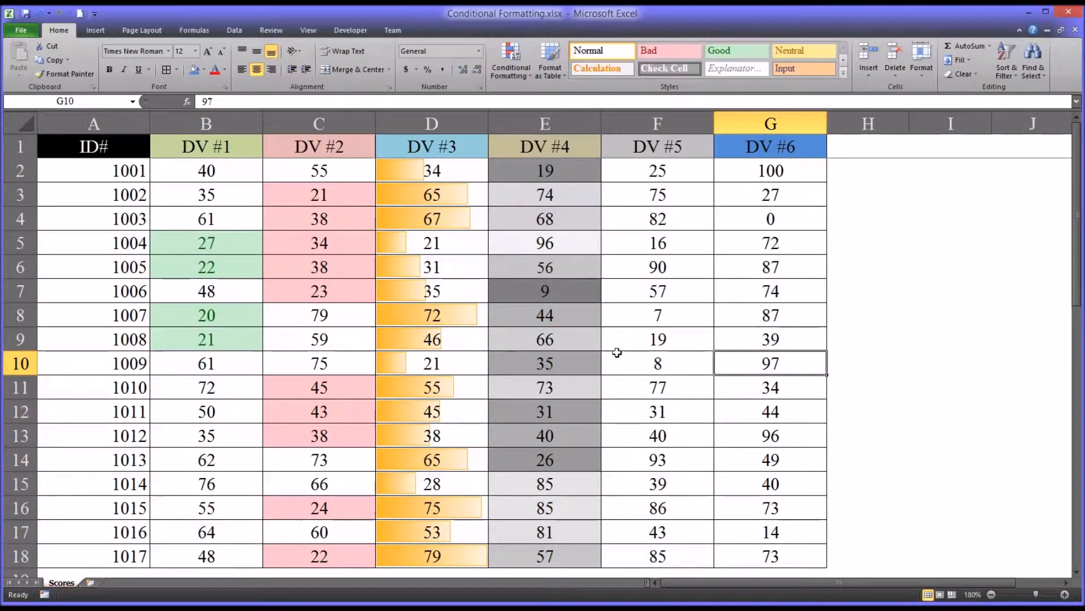
mouse_move(547, 171)
mouse_down()
mouse_move(547, 552)
mouse_move(558, 272)
mouse_move(547, 171)
mouse_up()
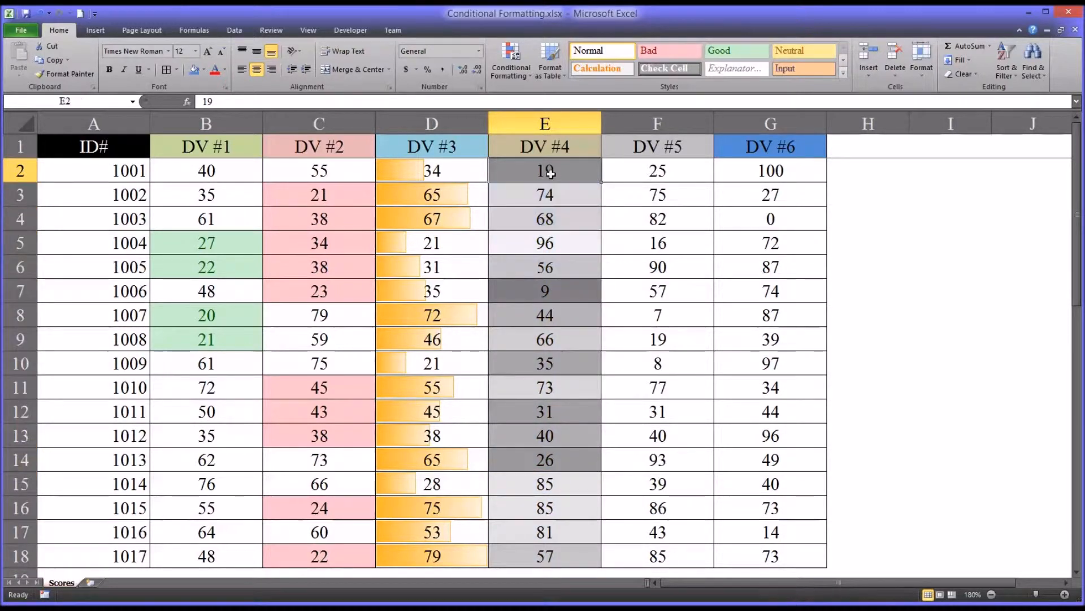
click(642, 174)
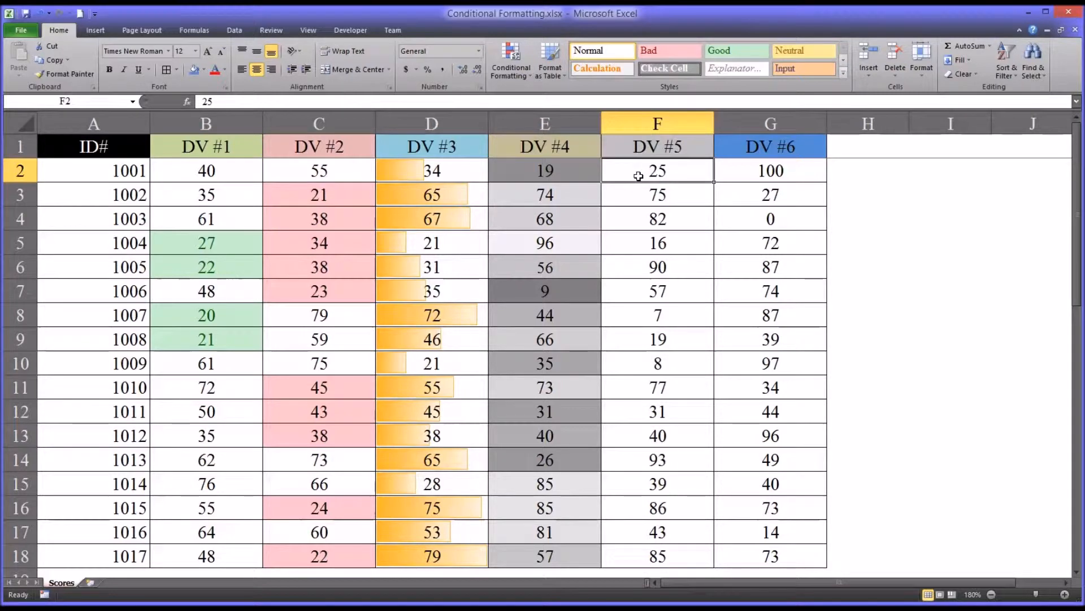
click(507, 72)
mouse_move(535, 213)
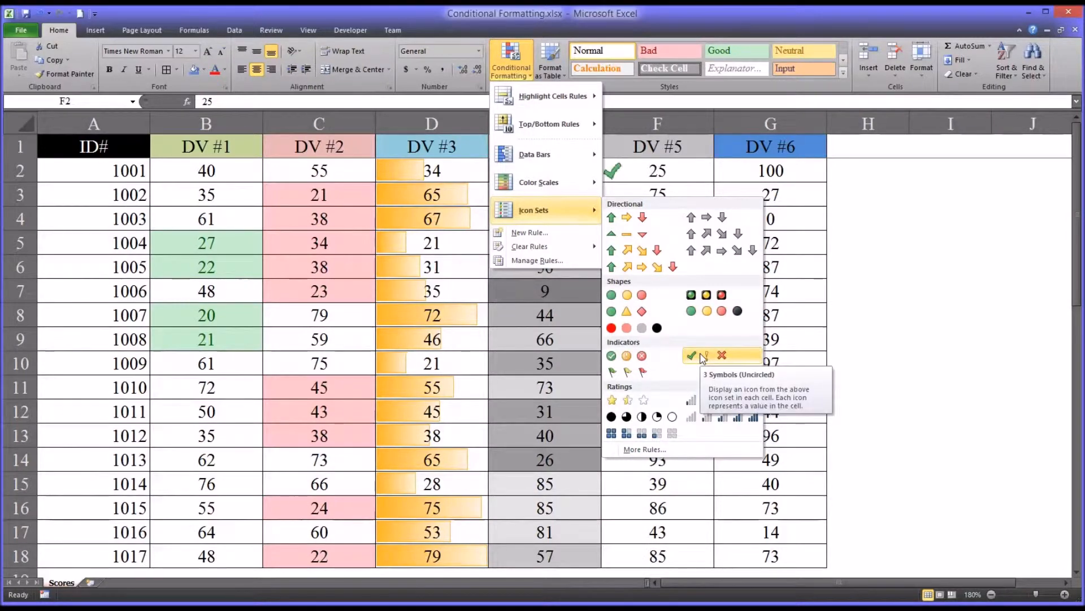
click(806, 234)
Step: Apply the 3 Symbols (Uncircled) icon set to the DV #5 scores in F2:F18
drag(676, 173, 660, 545)
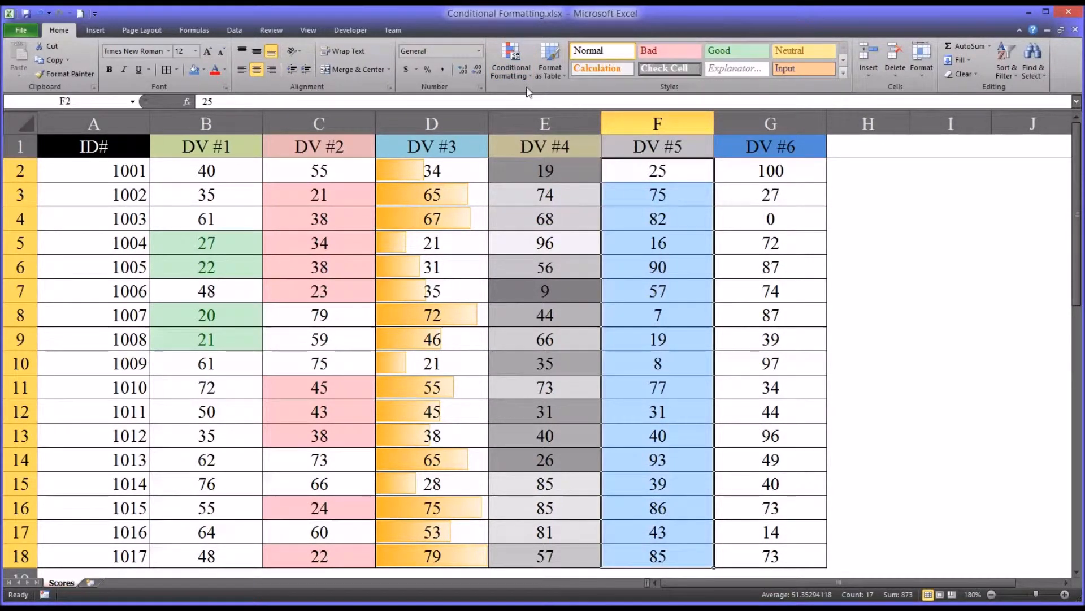
click(513, 67)
mouse_move(598, 220)
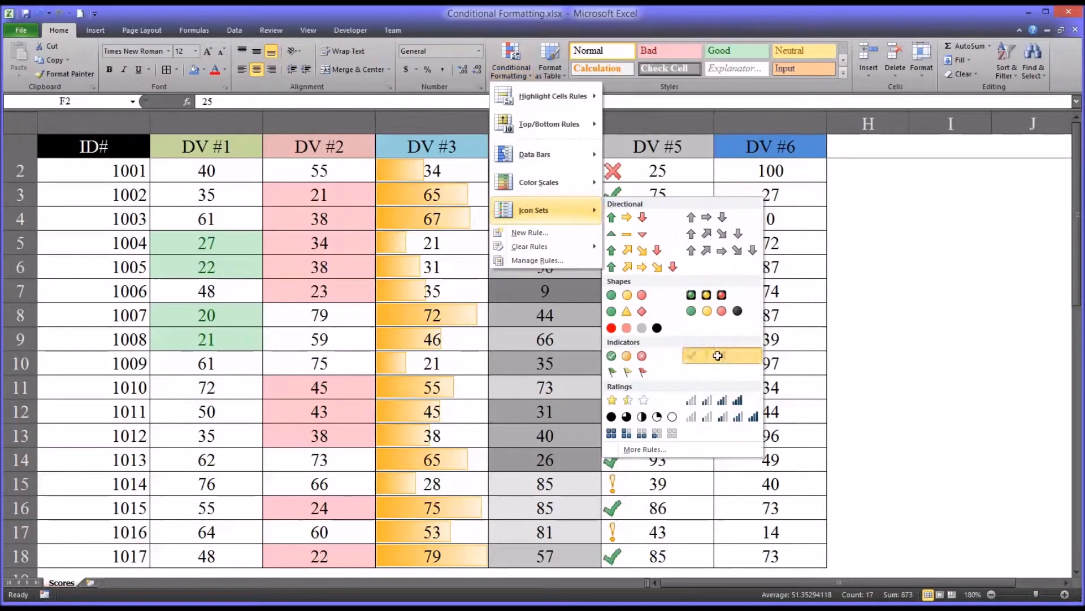
click(720, 360)
click(695, 360)
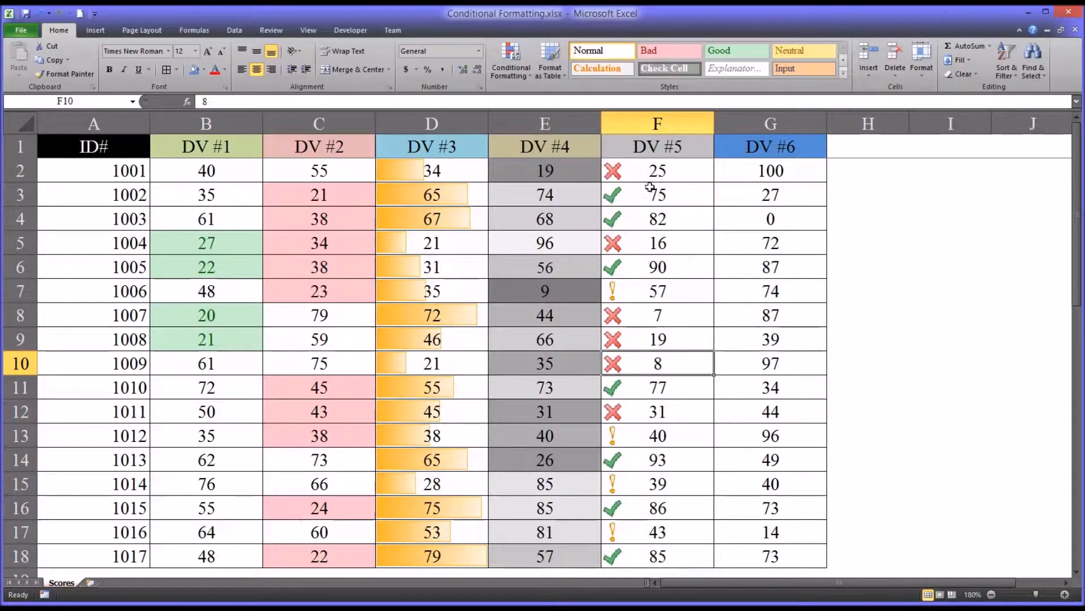
click(623, 387)
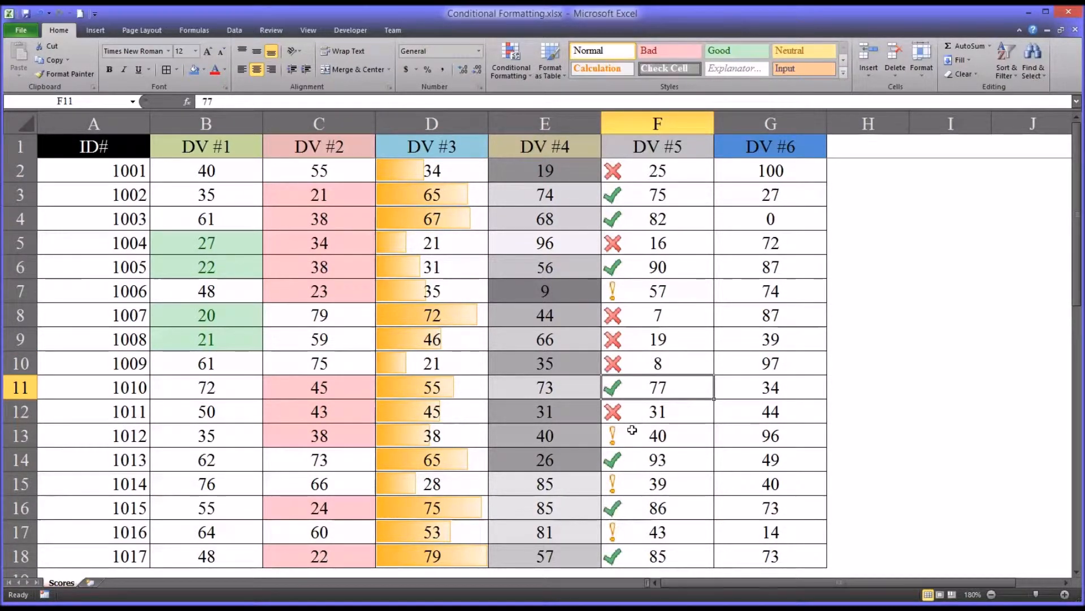
click(622, 411)
click(625, 391)
click(629, 409)
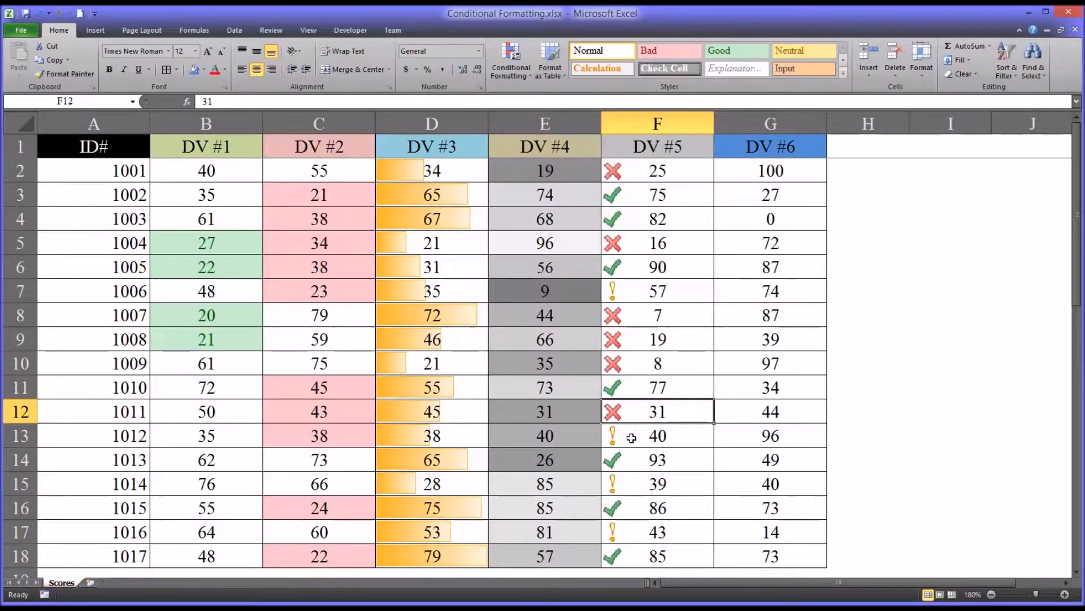
click(631, 437)
Step: Edit the DV #5 icon set rule for F2:F18 so that both icon thresholds use the Number type
drag(625, 554, 624, 179)
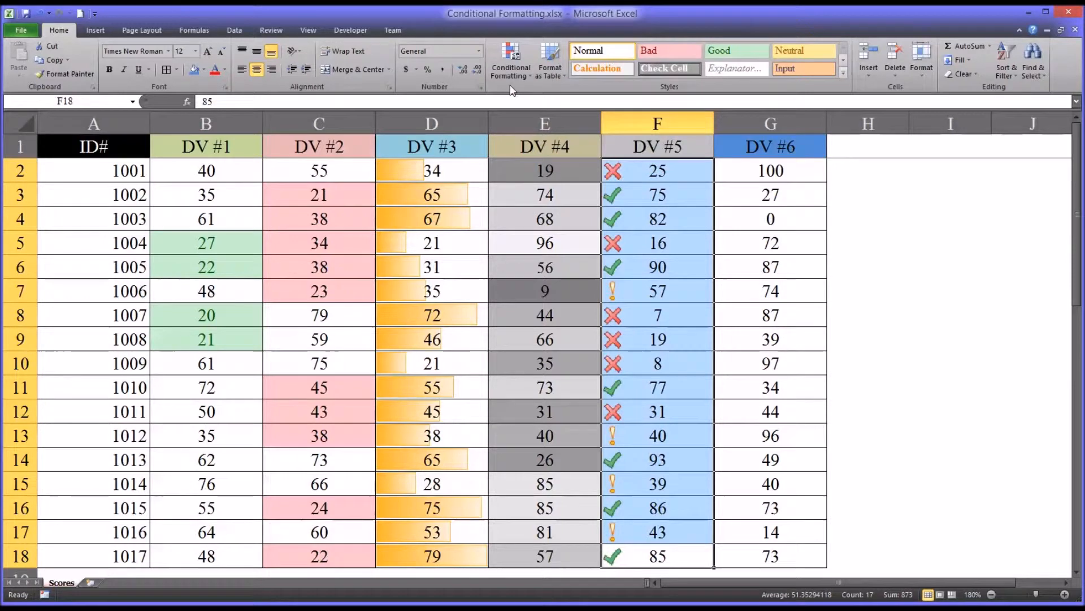
click(511, 59)
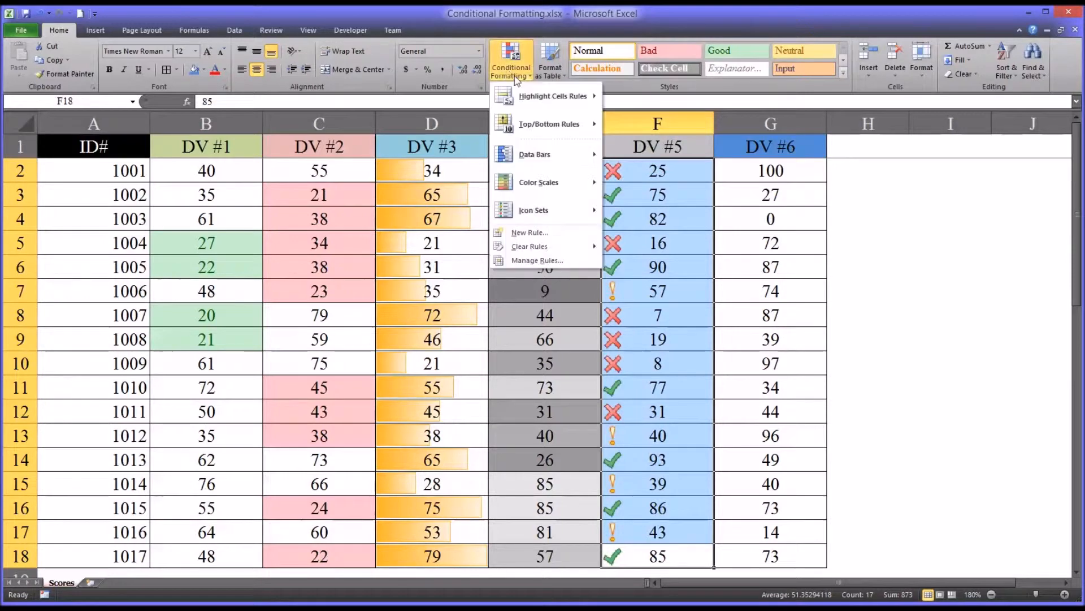
click(528, 259)
click(688, 241)
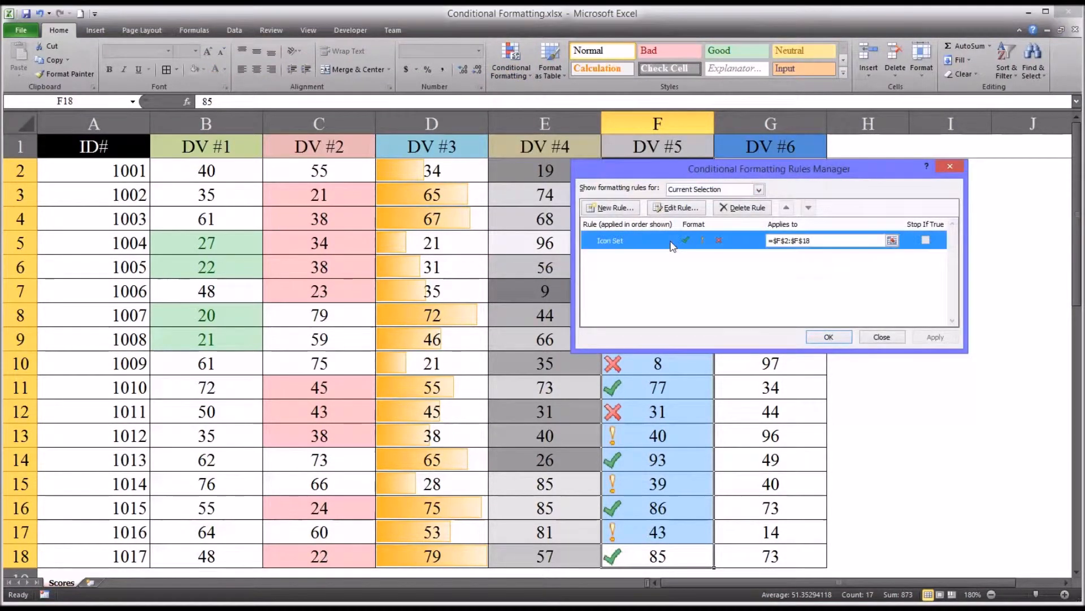
click(675, 207)
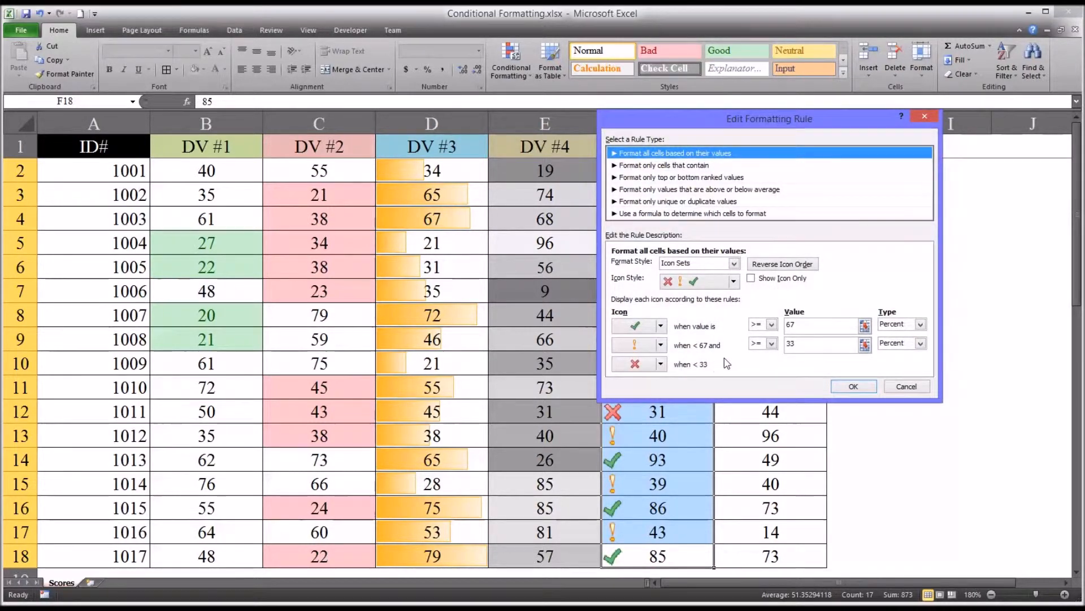
click(920, 325)
click(899, 335)
click(920, 343)
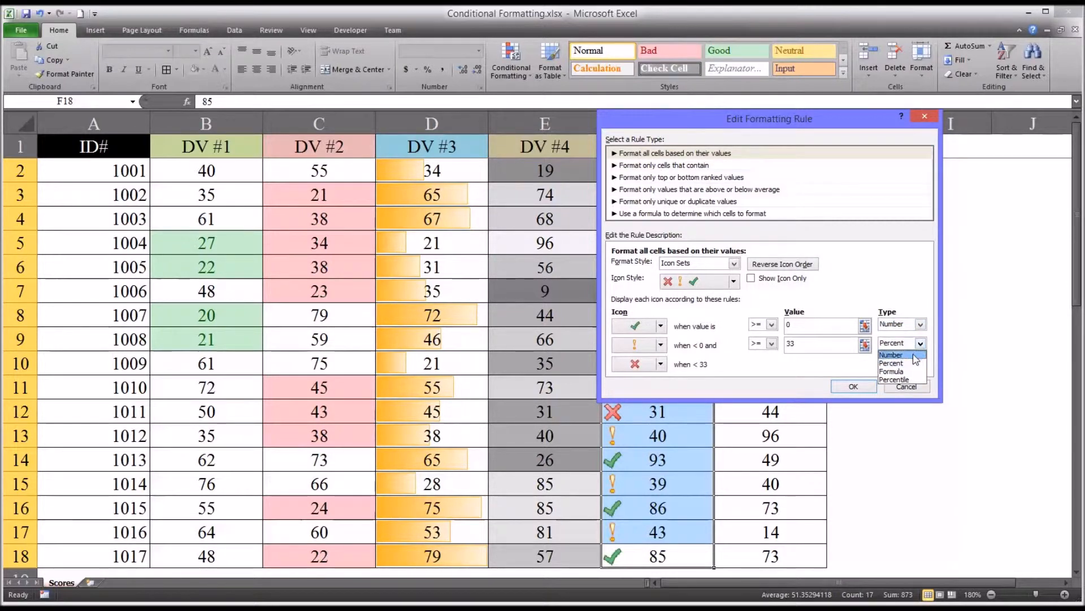
click(891, 355)
Step: Set the DV #5 icon thresholds to 40 for the green check and 0 for the exclamation mark
click(786, 343)
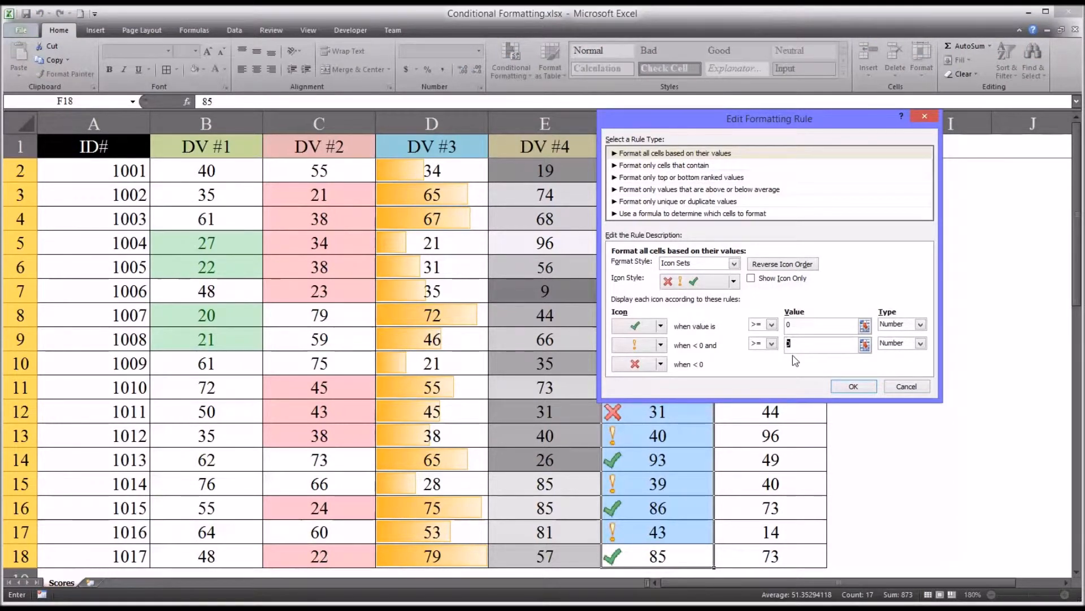
text(4)
click(795, 327)
text(4)
double_click(790, 344)
text(0)
Step: Assign No Cell Icon below 0 and the circled red cross to values under 40, and apply the rule to DV #5
click(660, 364)
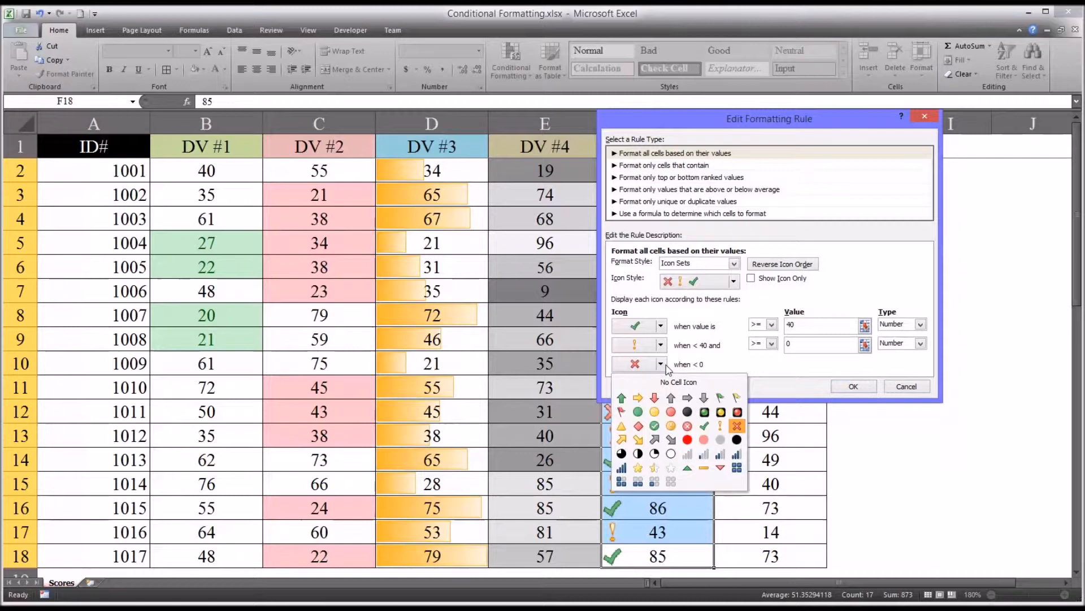
click(670, 382)
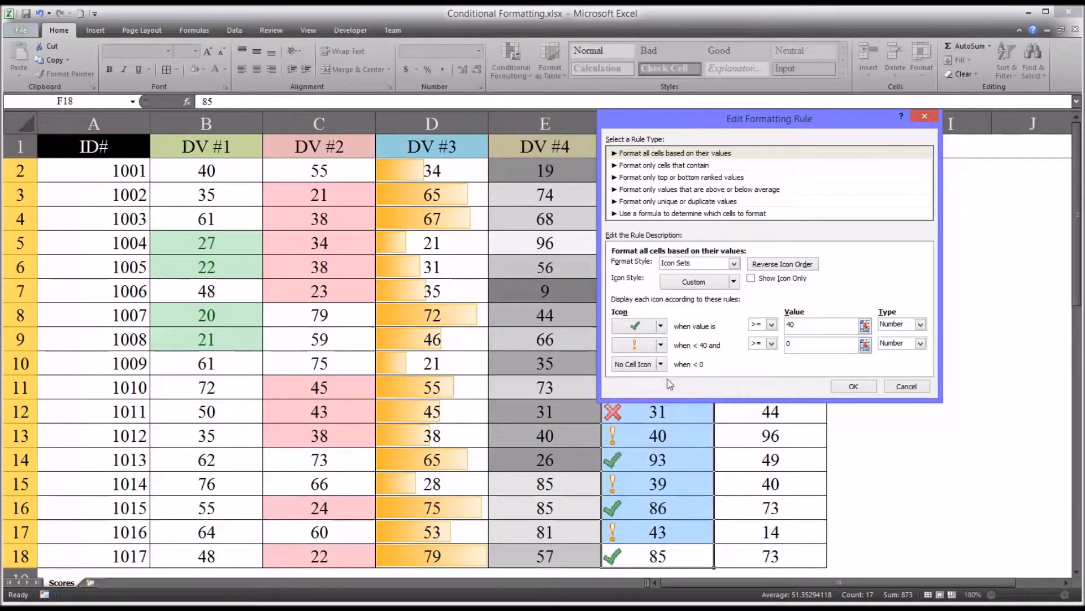
click(661, 345)
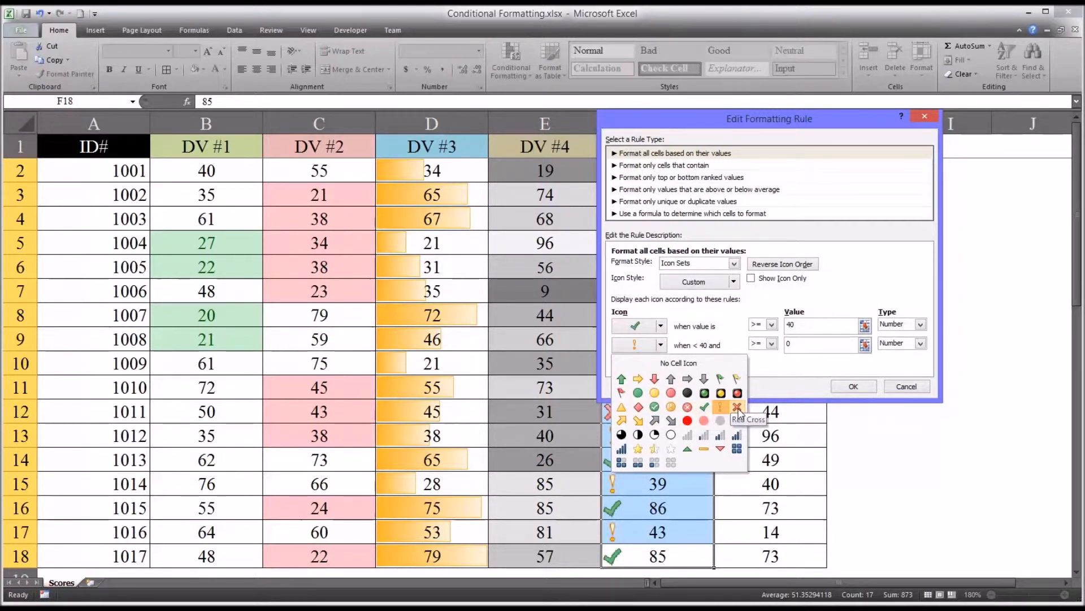
click(688, 408)
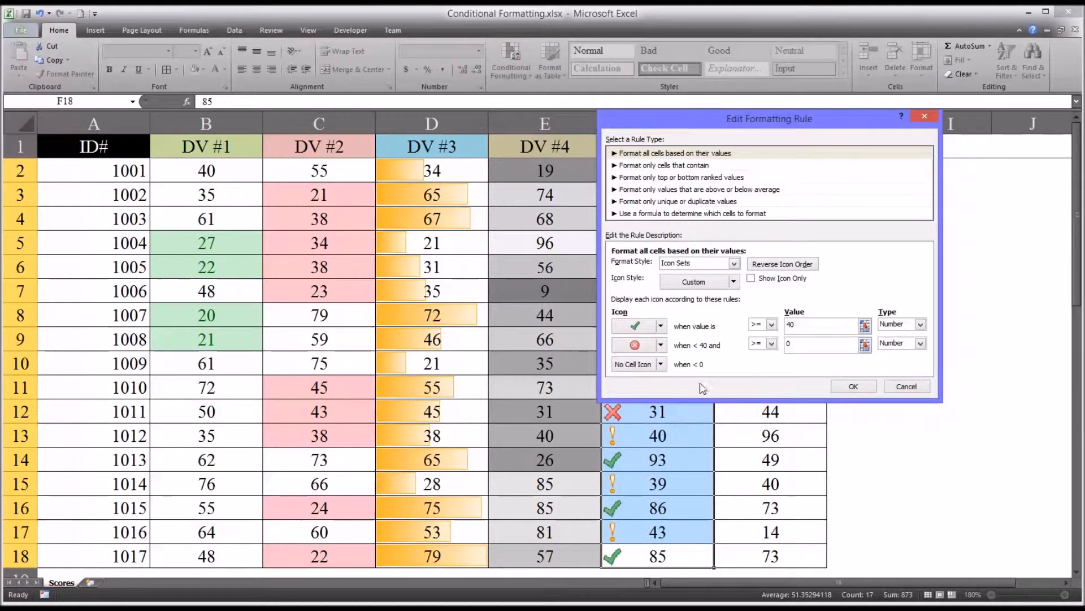
click(855, 387)
click(935, 337)
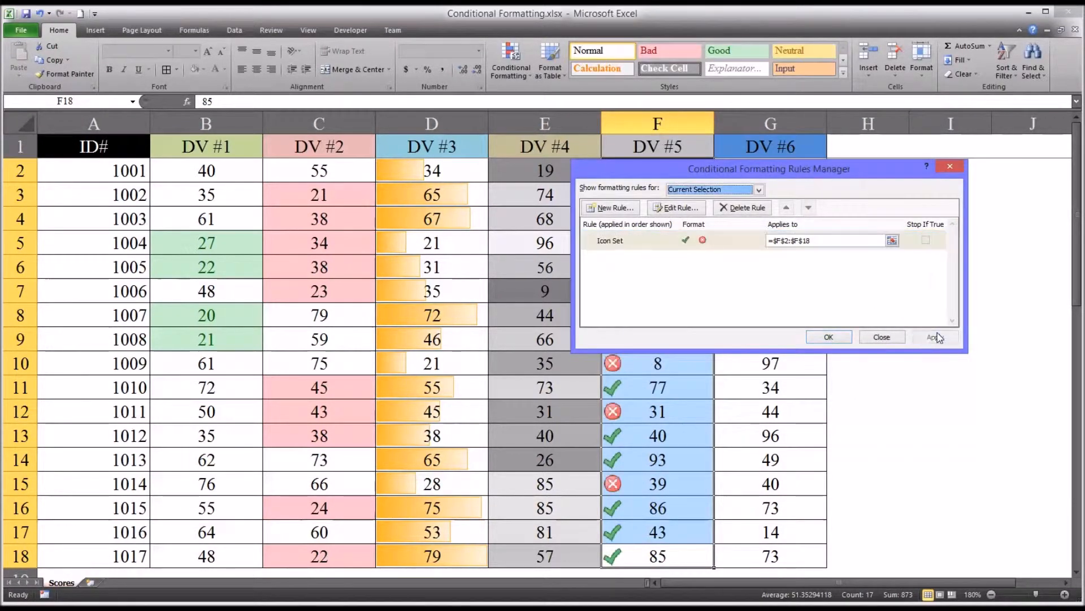
click(838, 340)
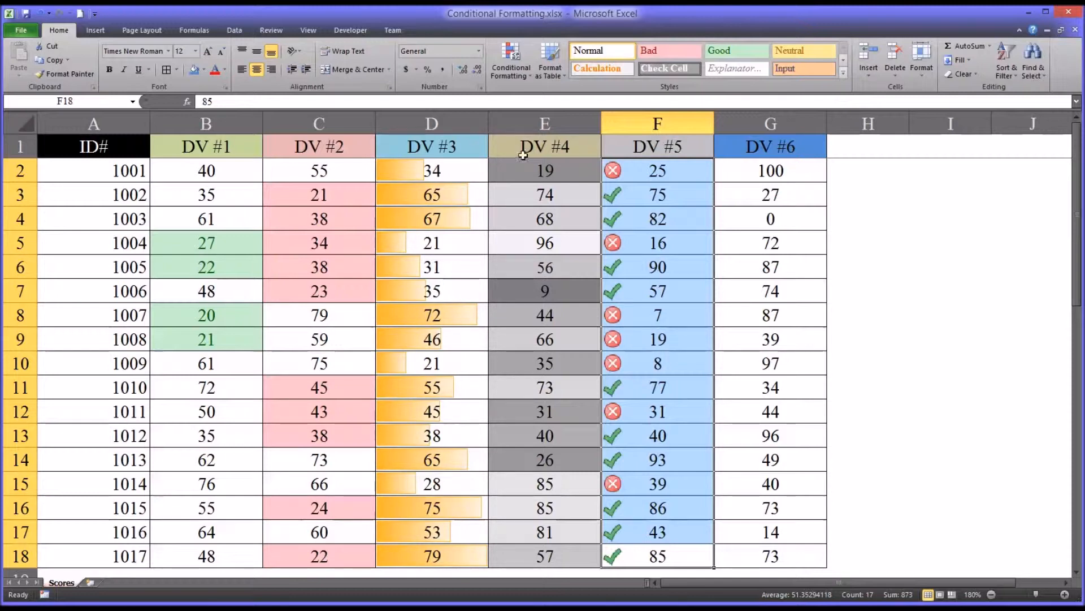
Step: Make the DV #5 icon set rule show only the icons, hiding the scores in F2:F18
click(517, 69)
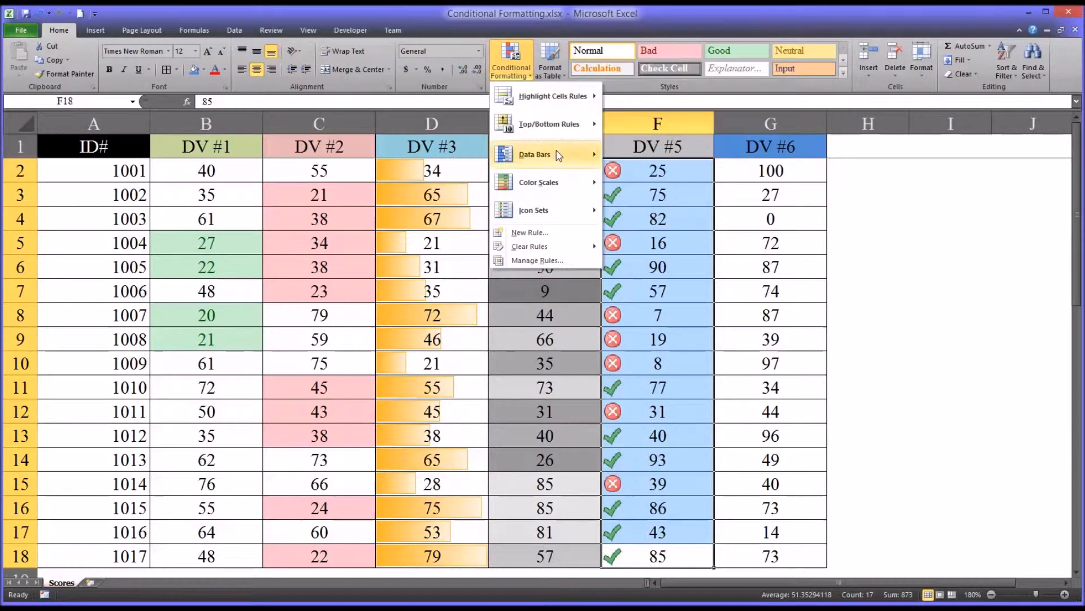
click(531, 261)
click(673, 241)
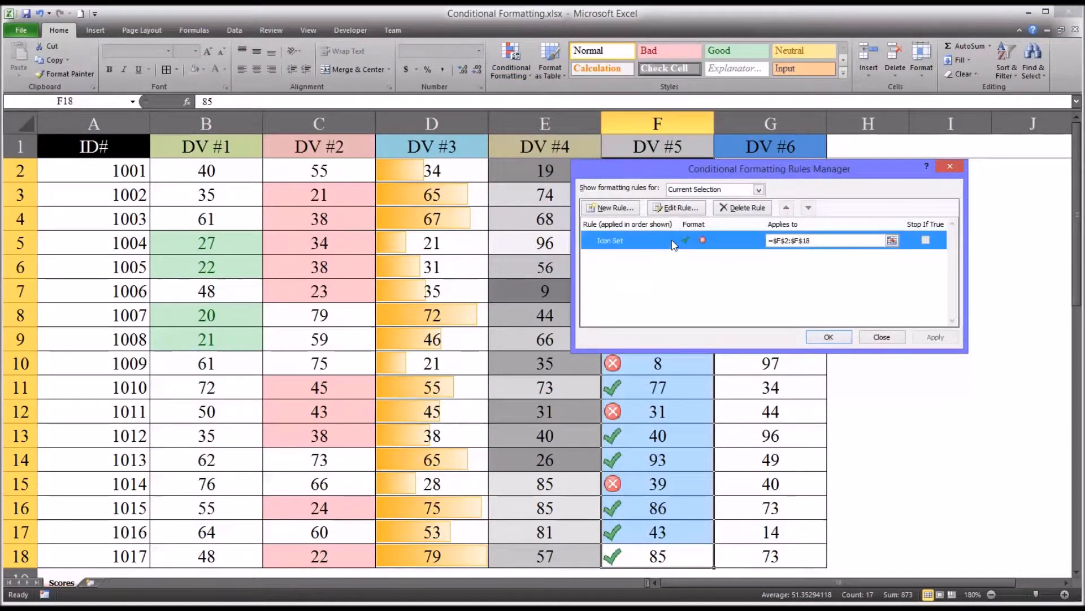
click(677, 209)
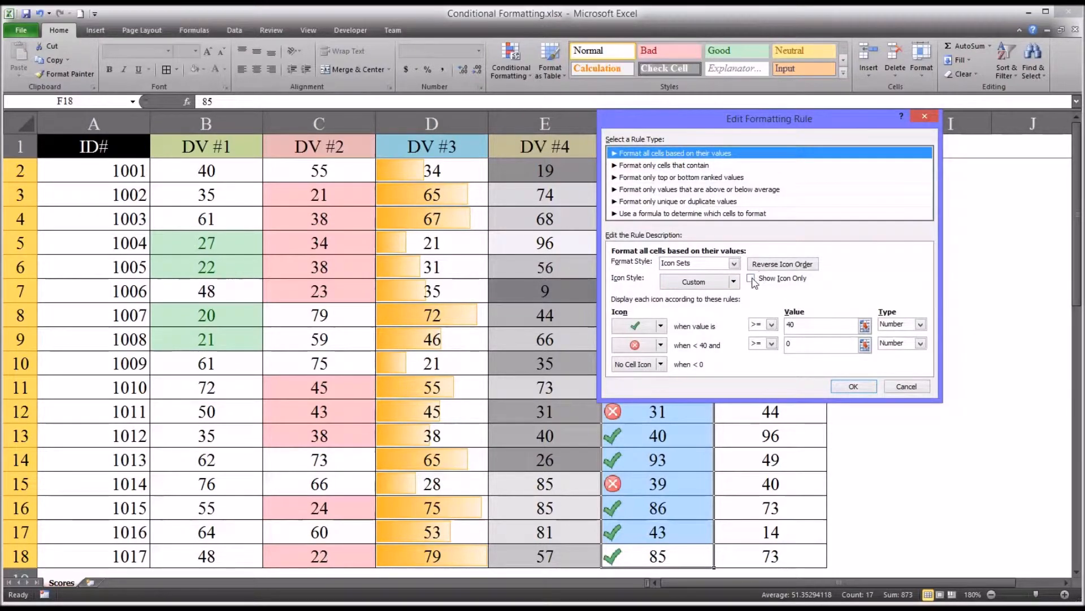
click(751, 279)
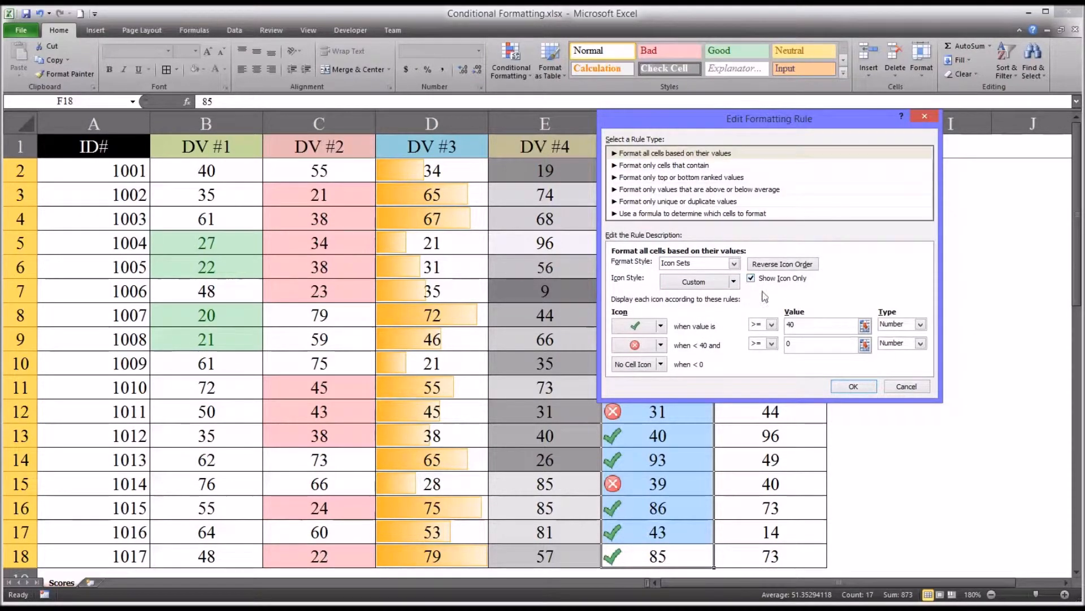
click(852, 386)
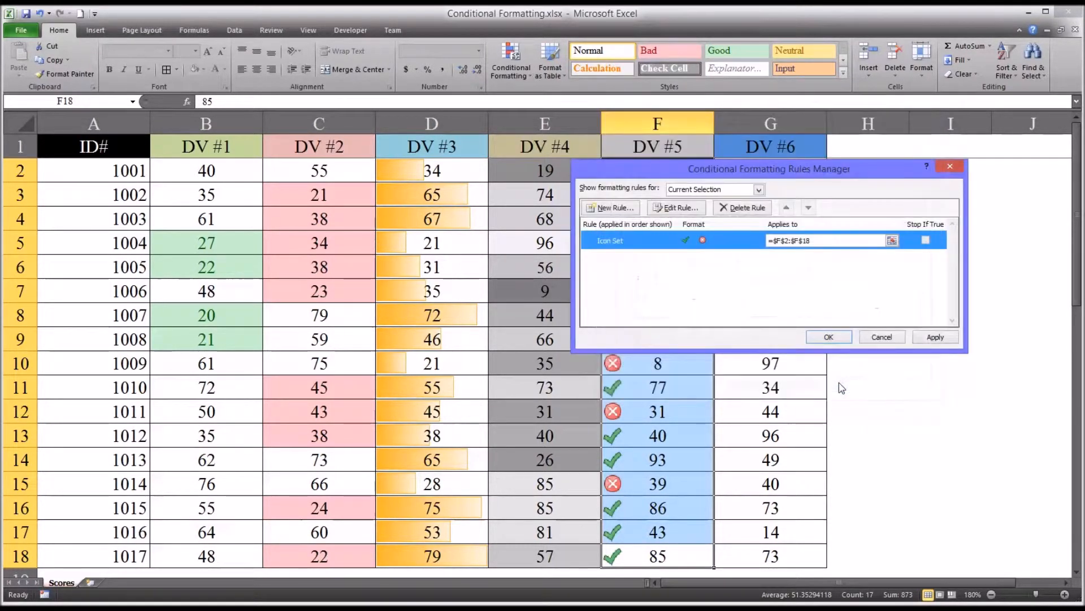
click(829, 336)
Step: Check the underlying values of the icon-only DV #5 cells F4 and F2
click(729, 372)
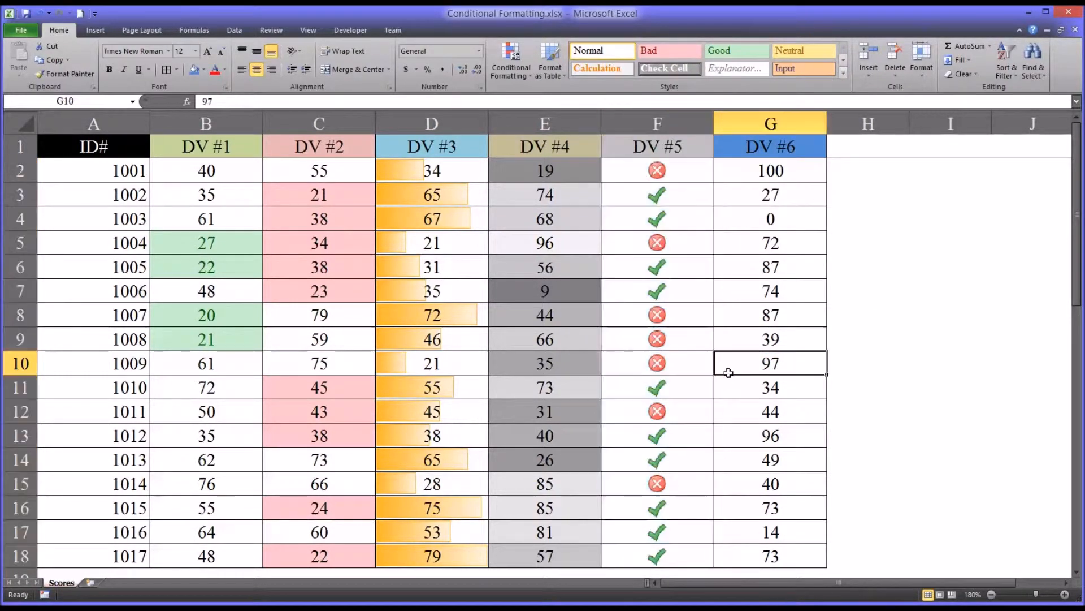
click(667, 224)
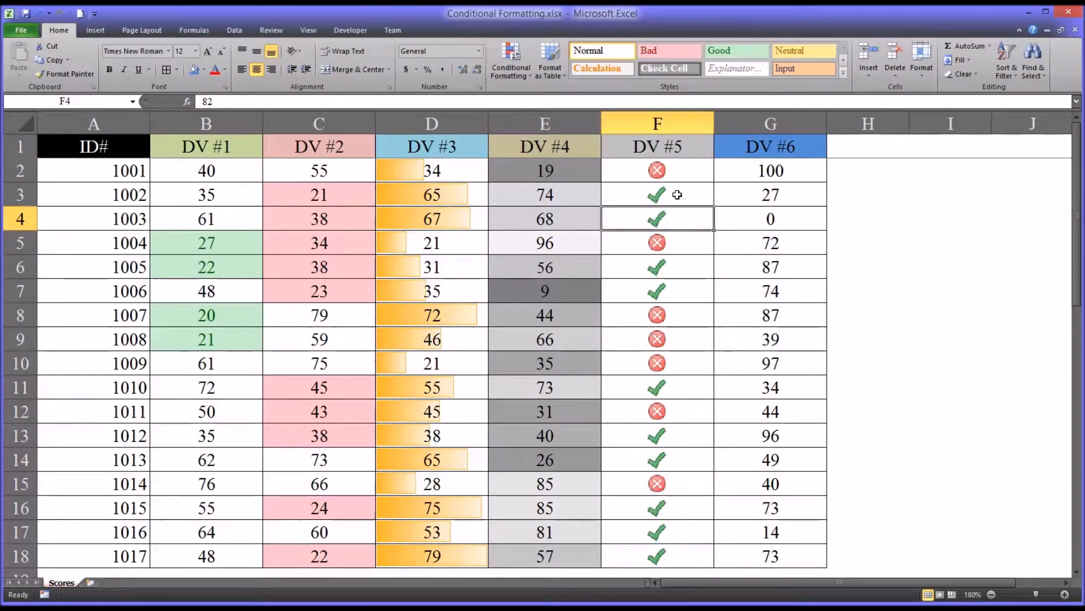
click(672, 168)
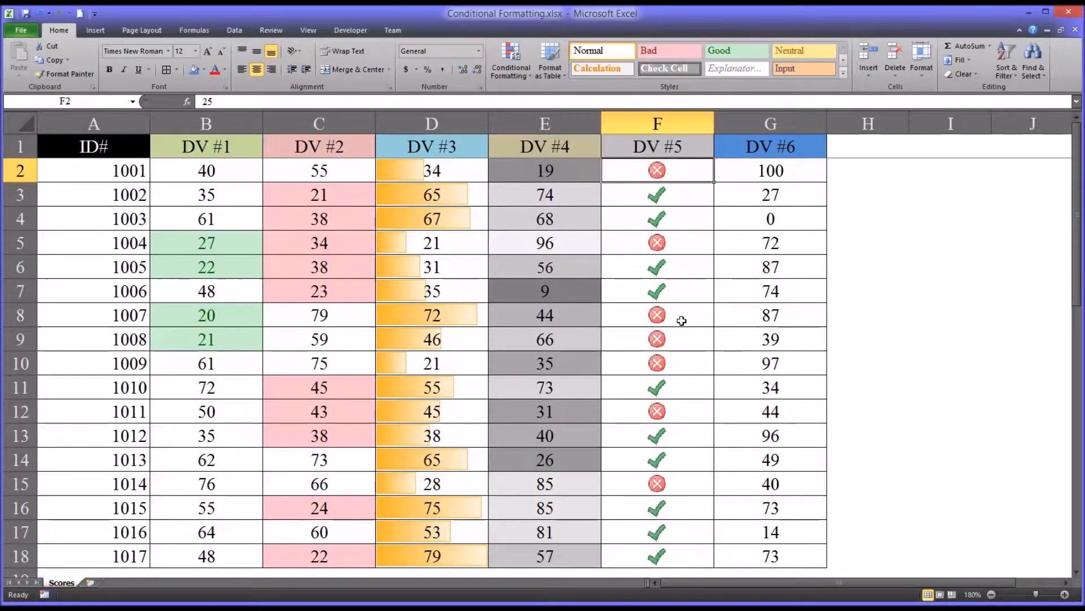
Step: Edit the F2:F18 icon rule to turn off Show Icon Only and use the 5 Quarters icon style
drag(684, 192, 669, 552)
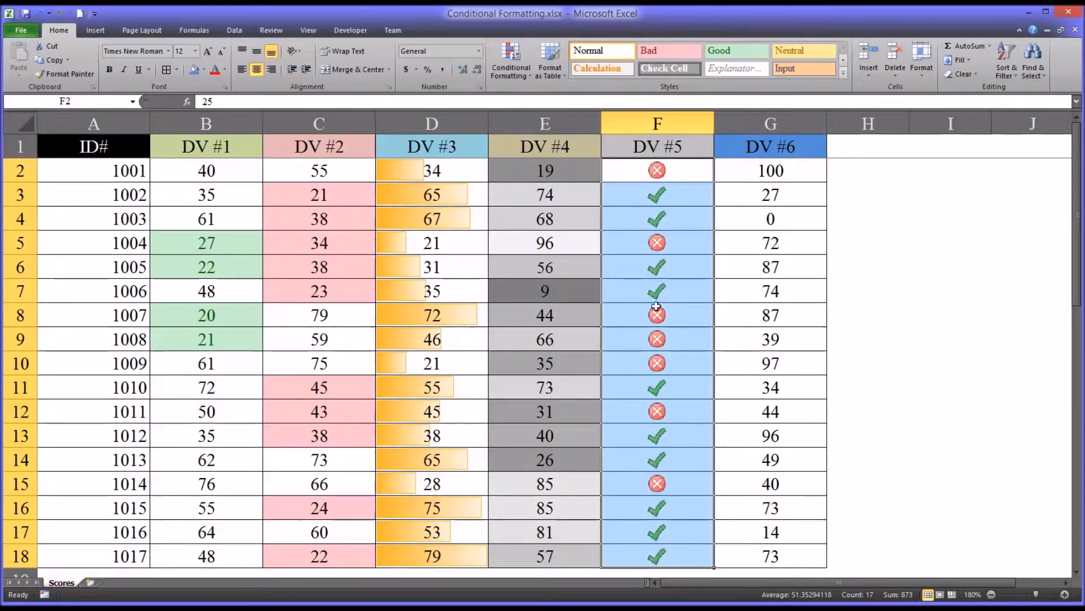
click(516, 71)
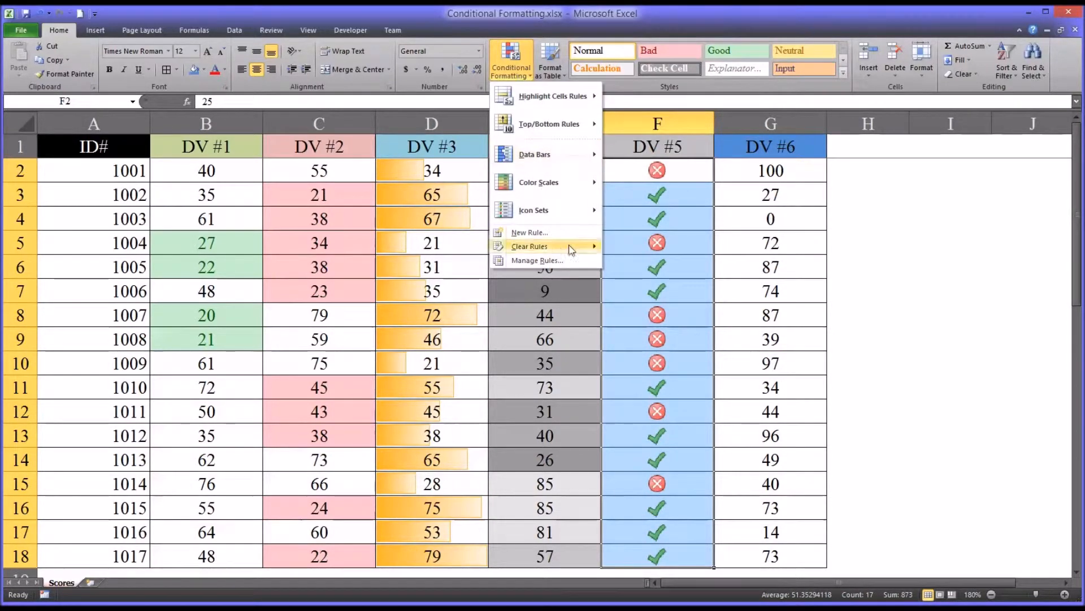
click(553, 261)
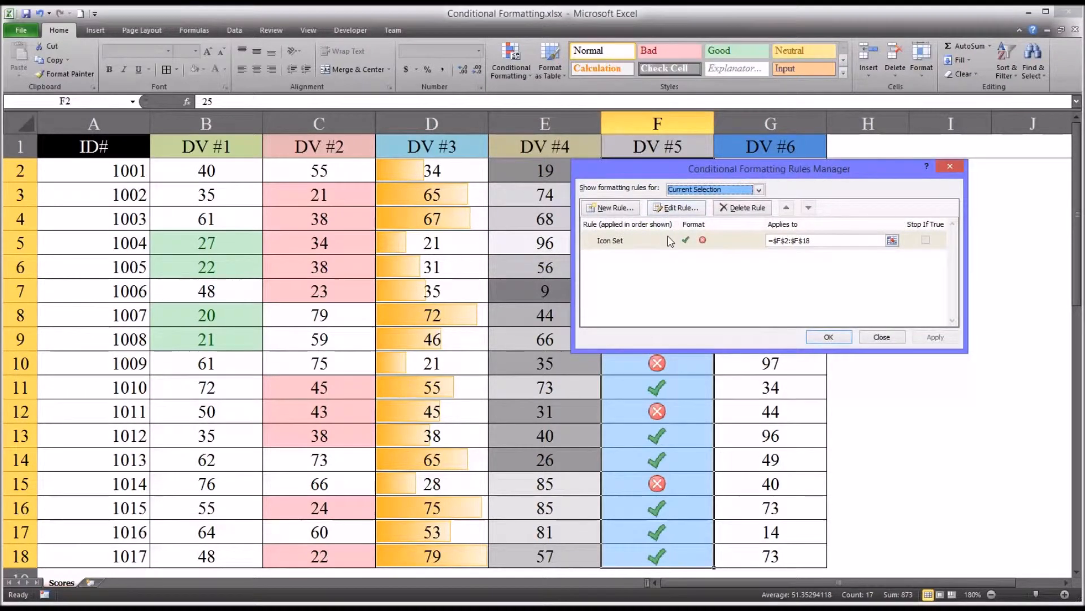
click(675, 208)
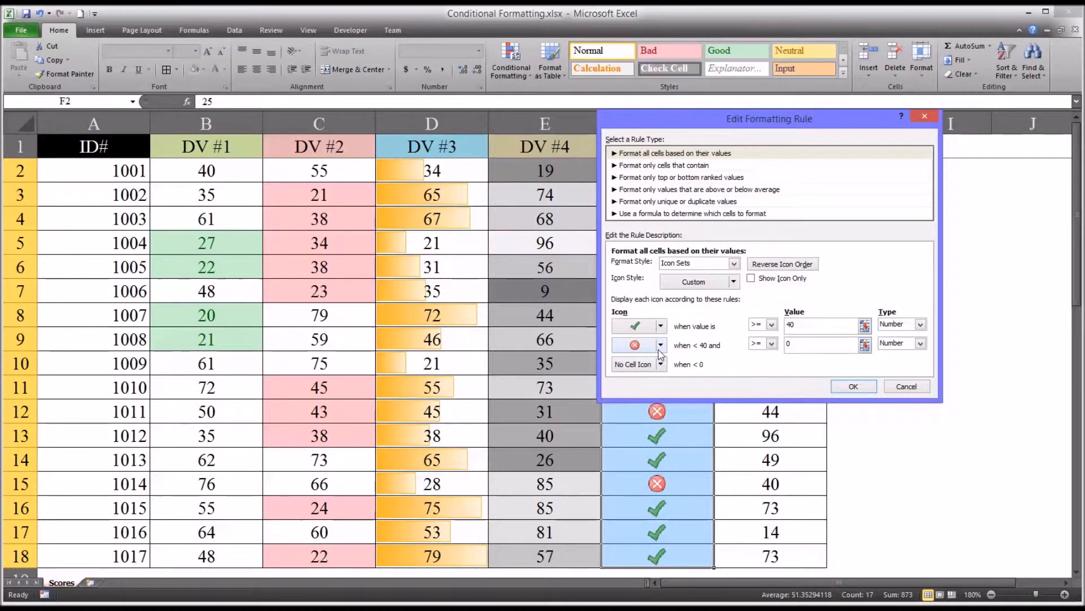
click(733, 281)
drag(735, 307, 732, 362)
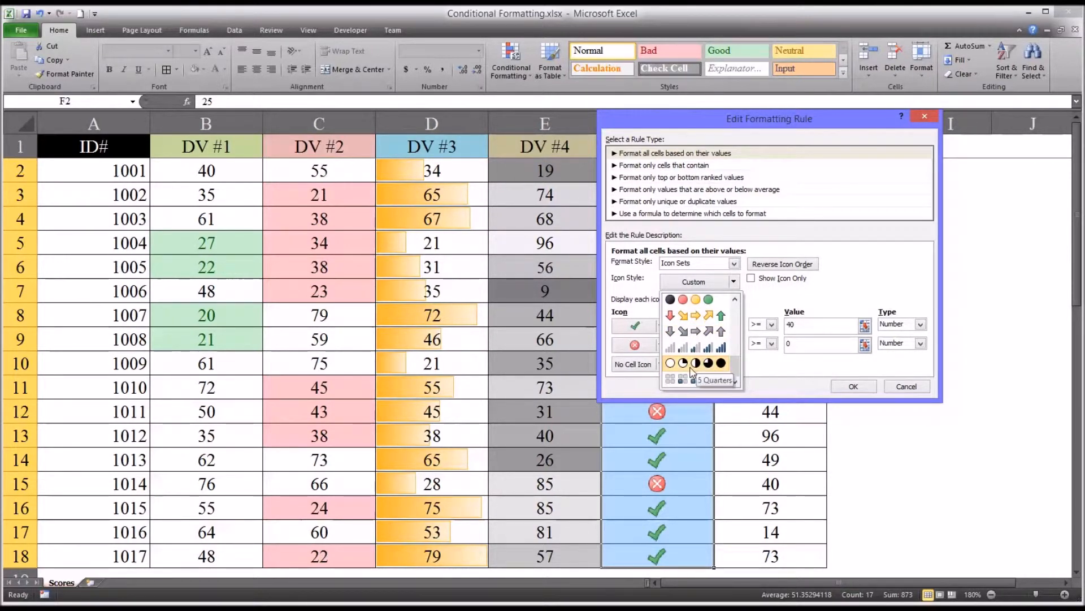
click(705, 366)
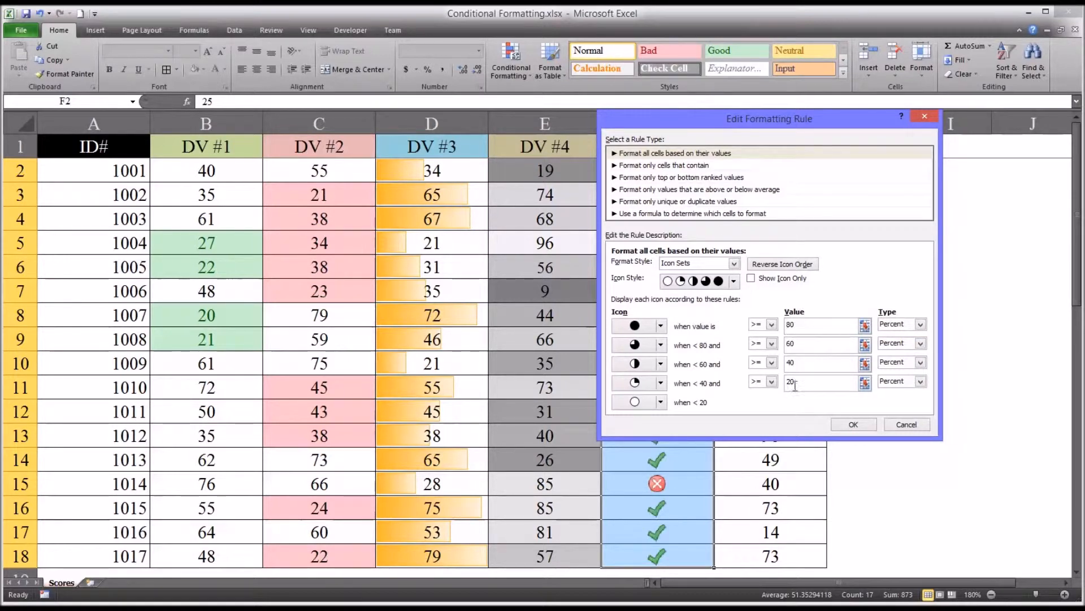
Step: Assign the green up arrow to values from 80 percent, the green circle from 60 percent and the yellow circle from 40 percent
click(661, 326)
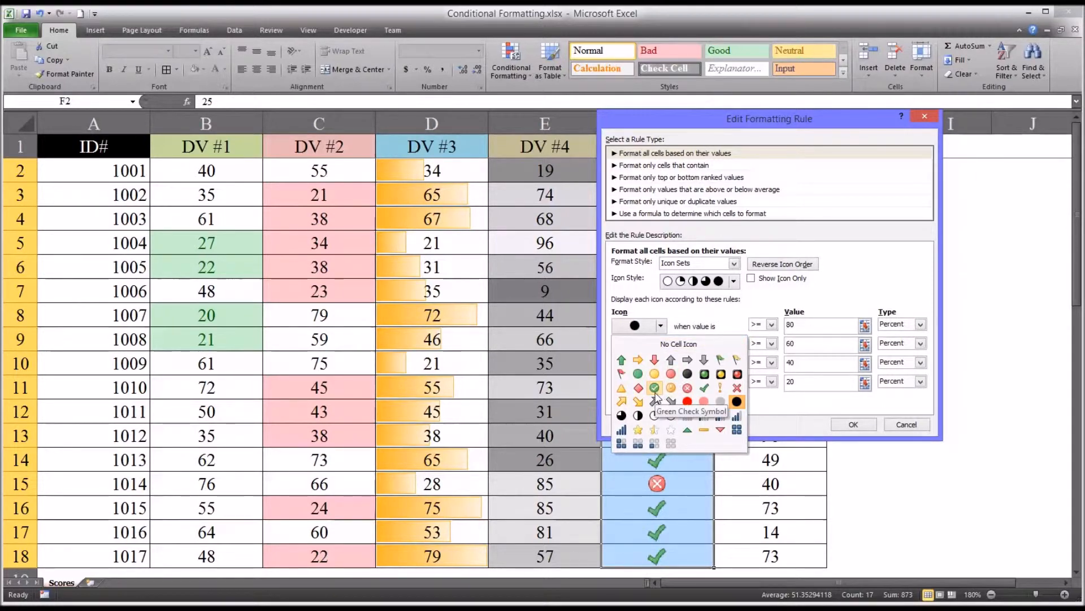
click(621, 360)
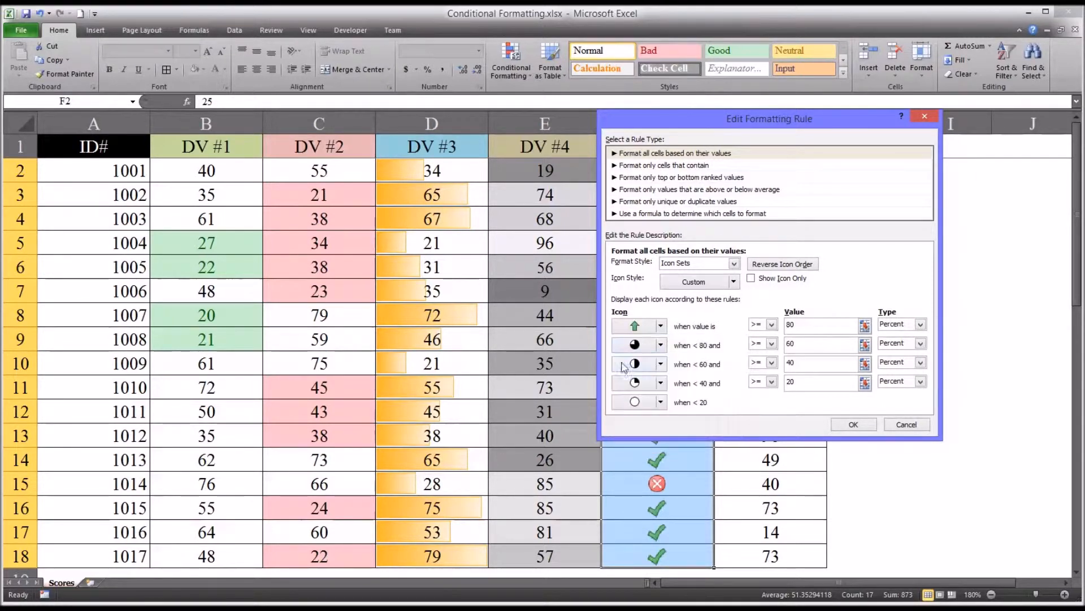
click(661, 346)
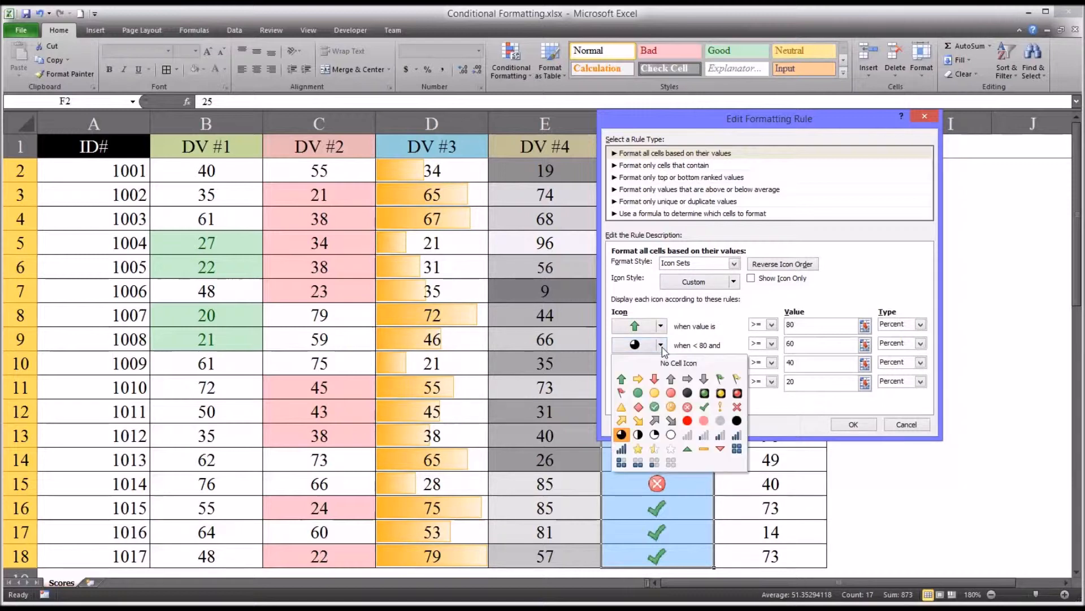
click(637, 392)
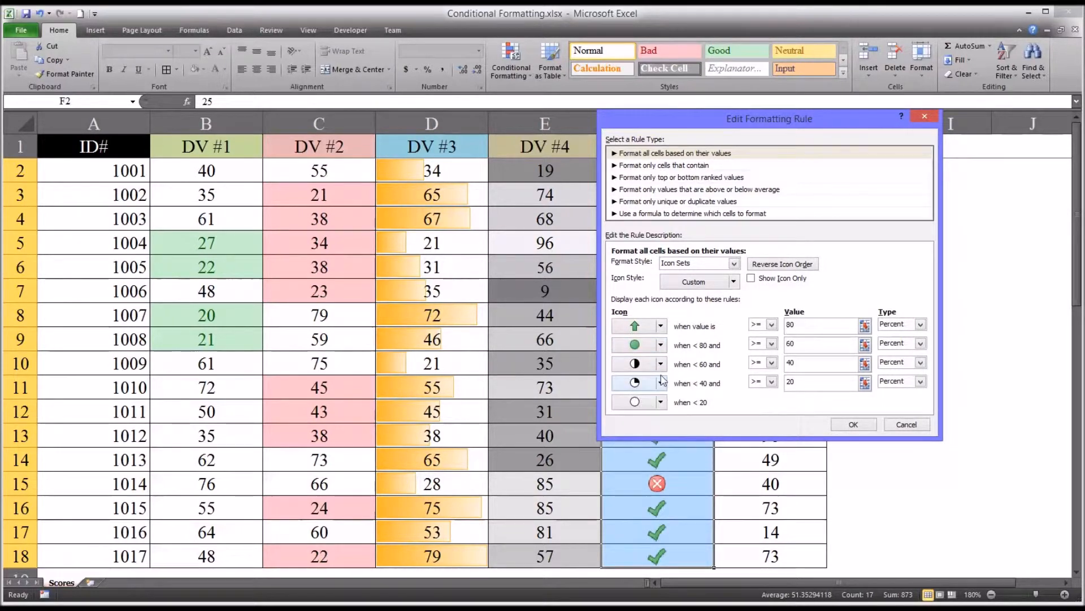
click(661, 365)
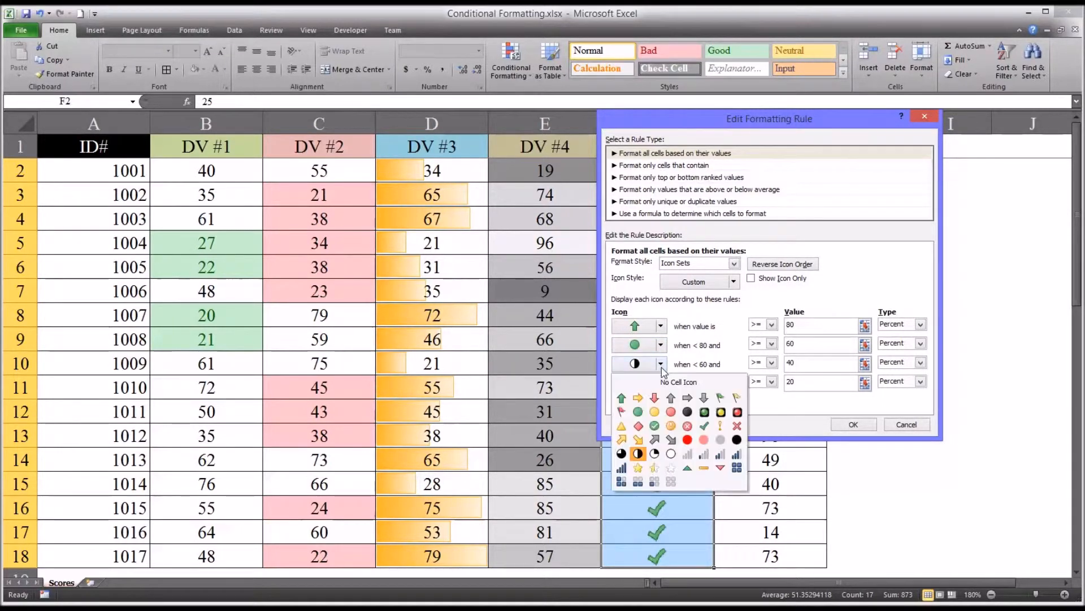
click(655, 411)
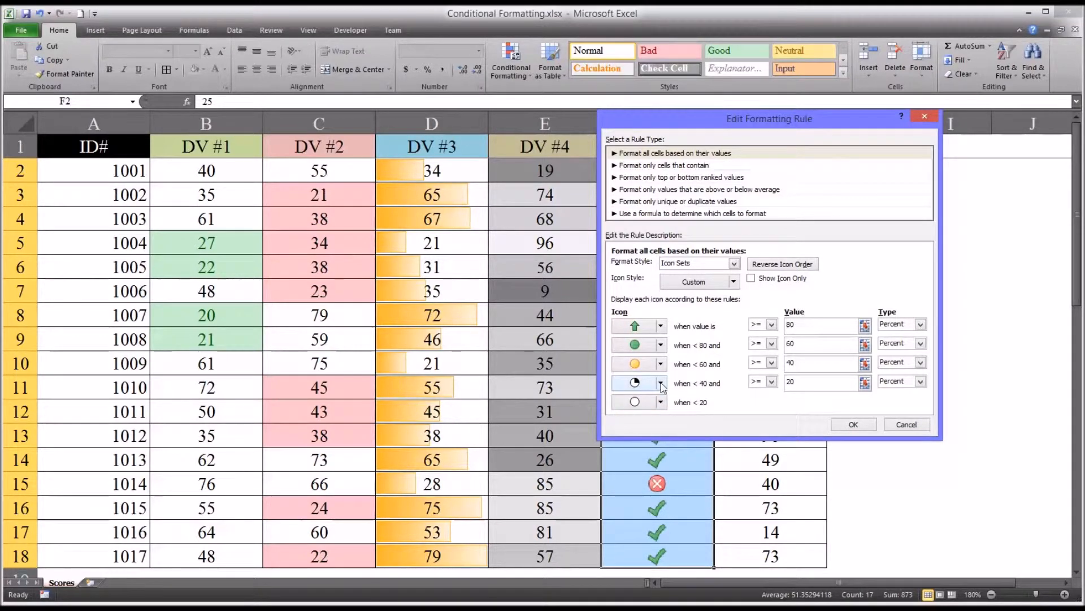
Step: Assign the red circle to values from 20 percent and the red down arrow below 20, and apply the rule to DV #5
click(660, 384)
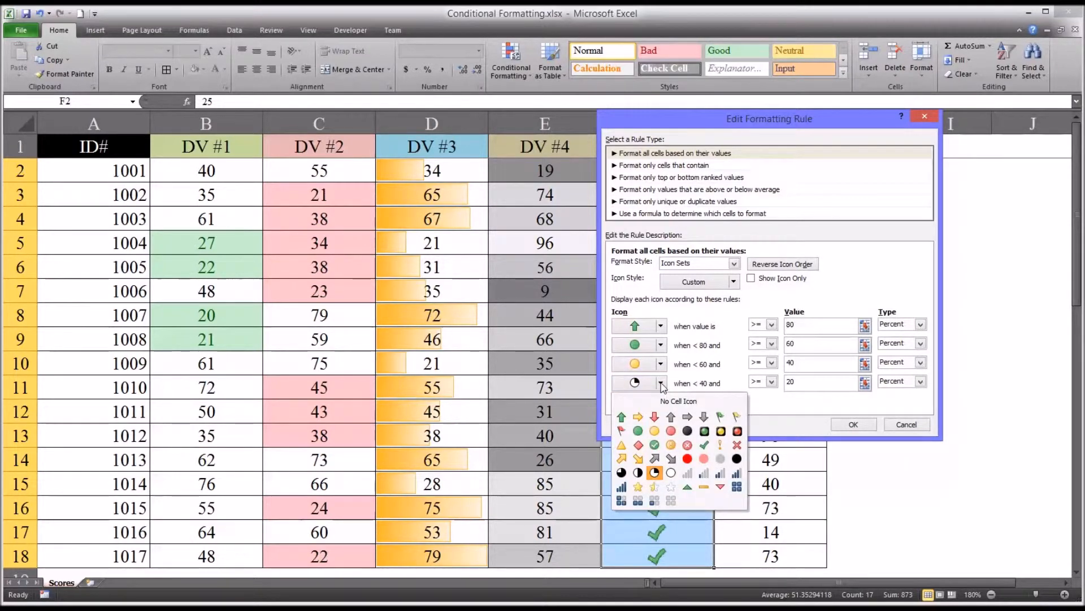
click(671, 433)
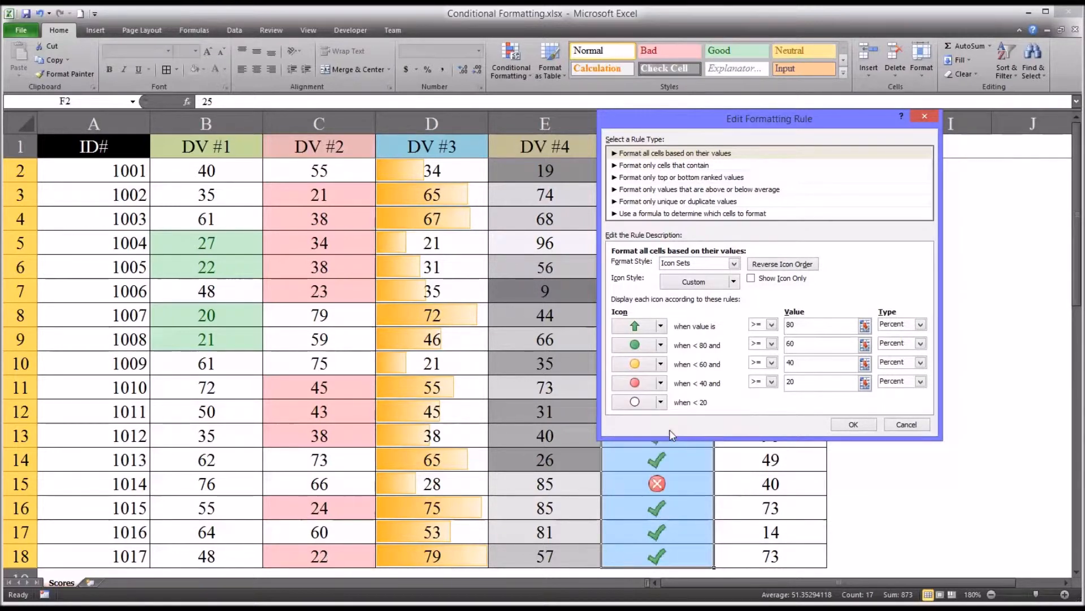
click(661, 402)
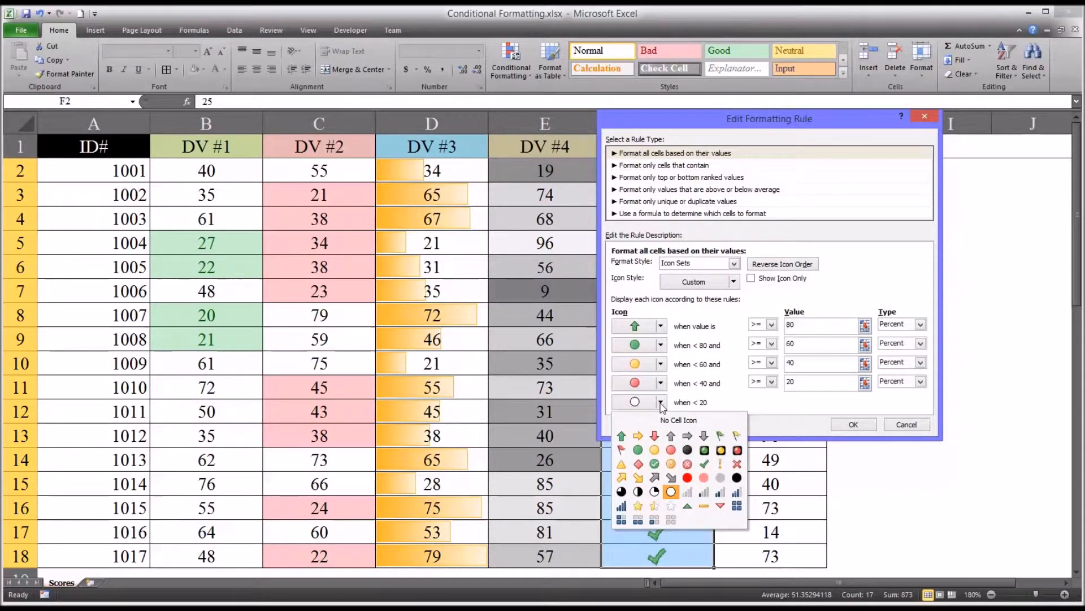
click(656, 437)
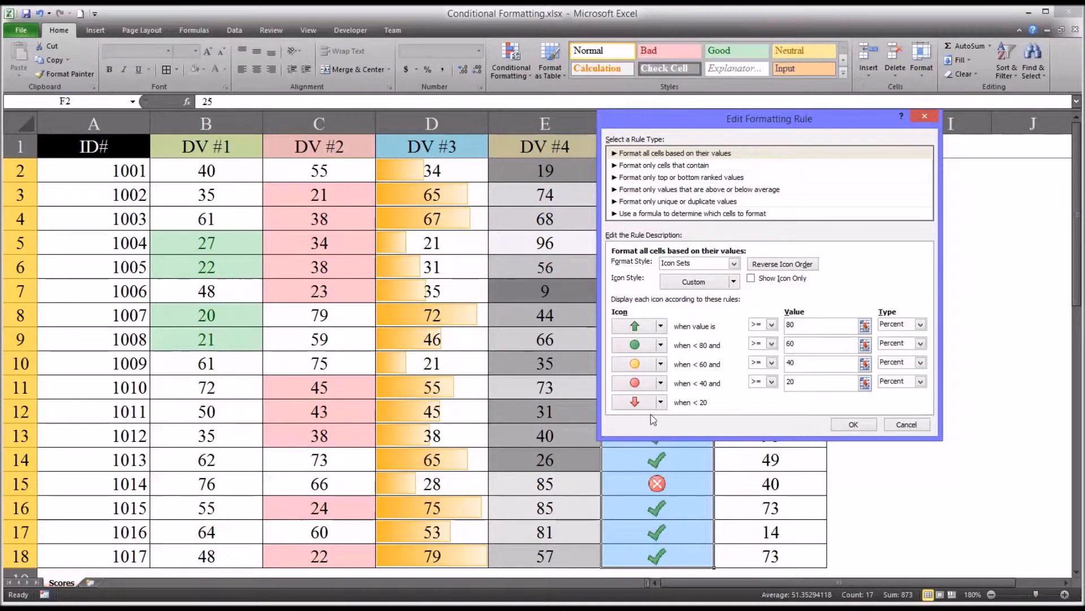
click(851, 425)
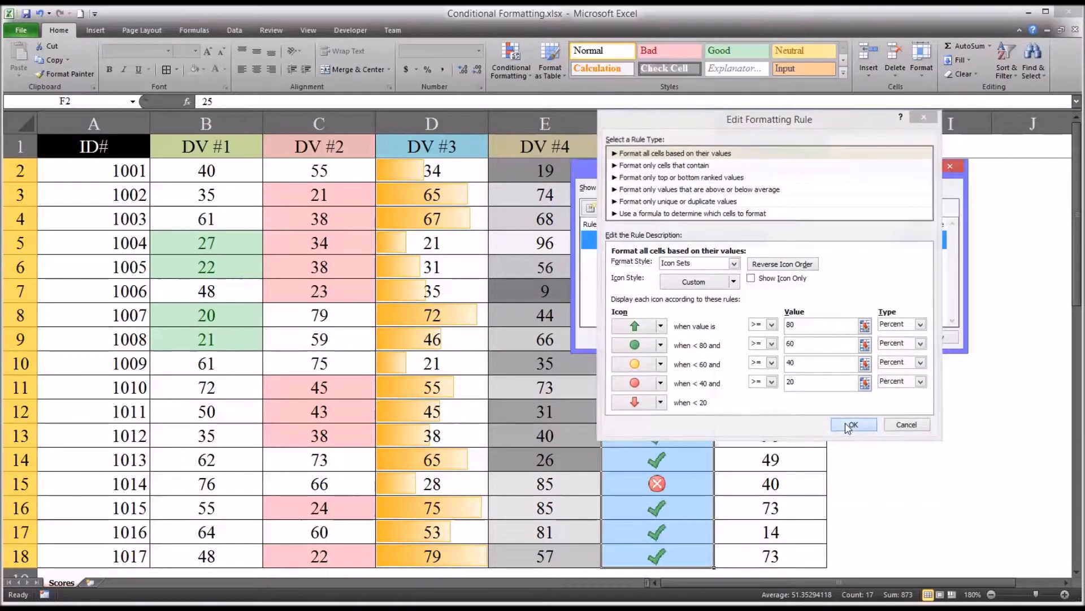
click(929, 340)
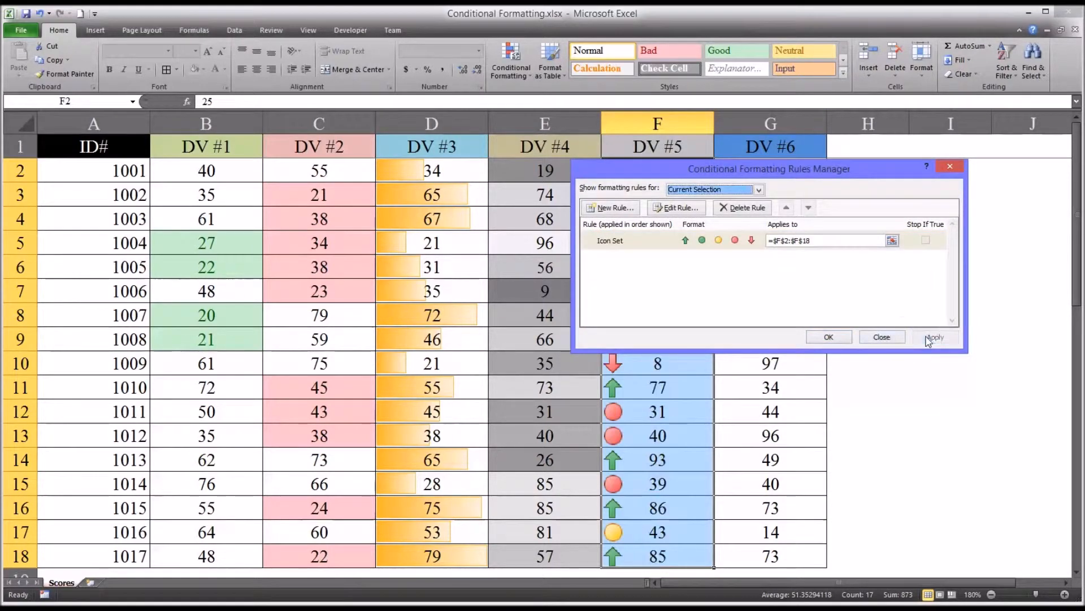
click(831, 338)
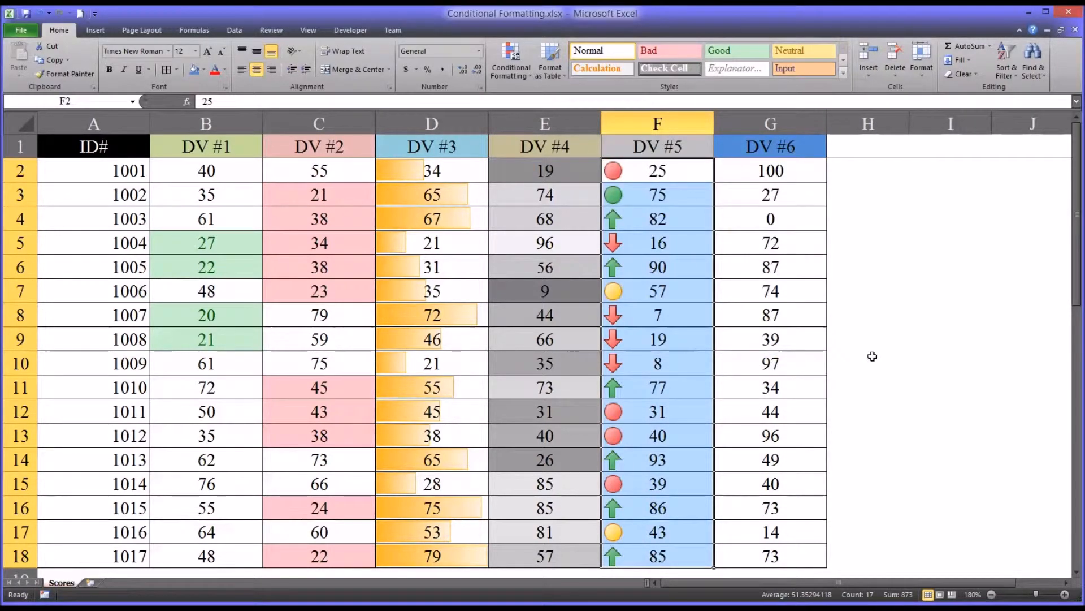
click(700, 355)
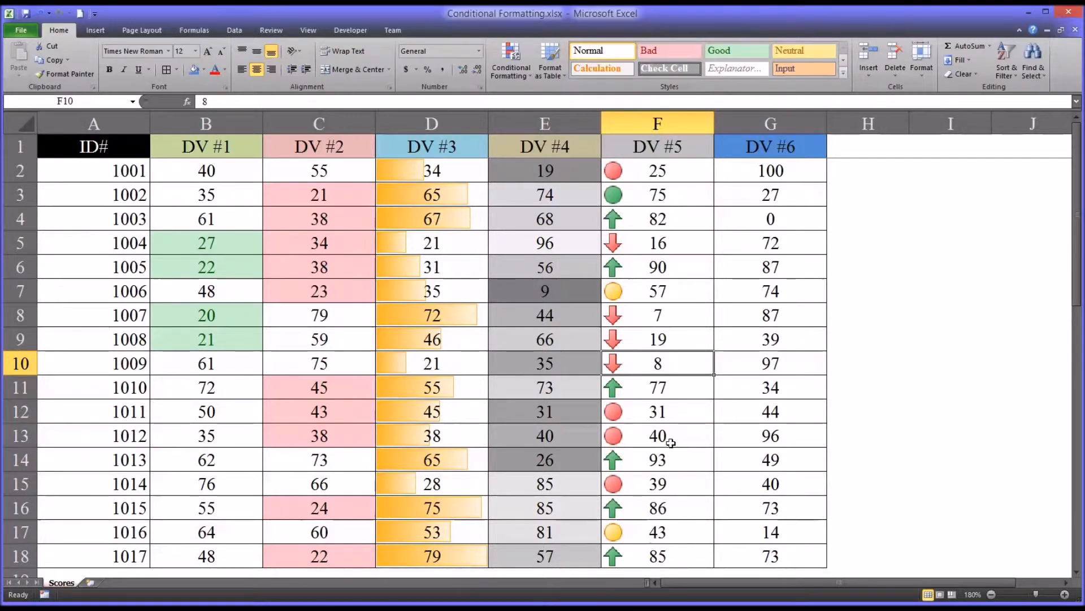
drag(686, 171, 659, 540)
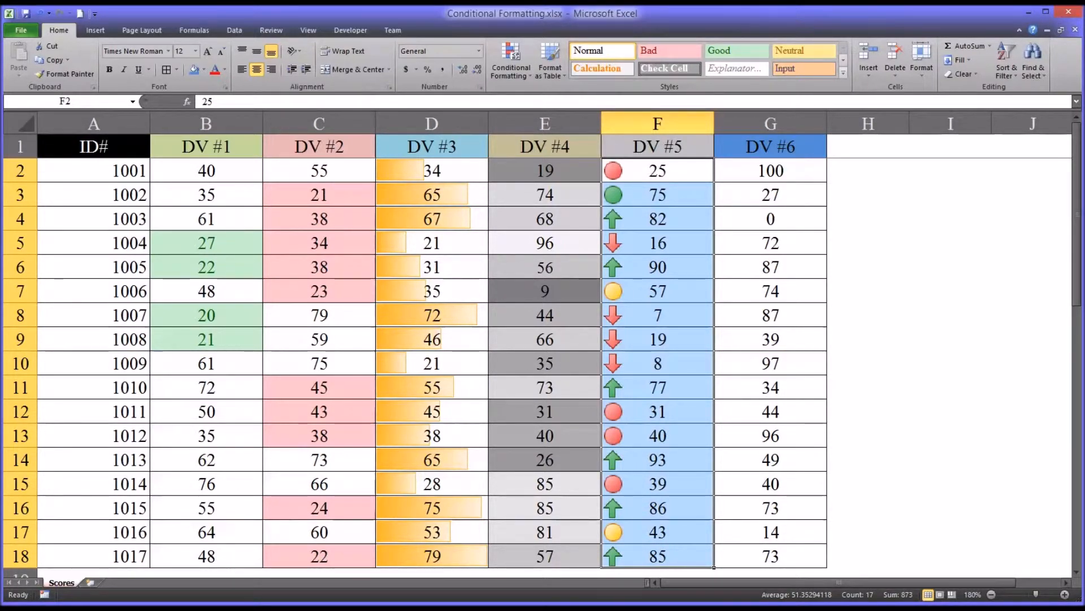
click(697, 346)
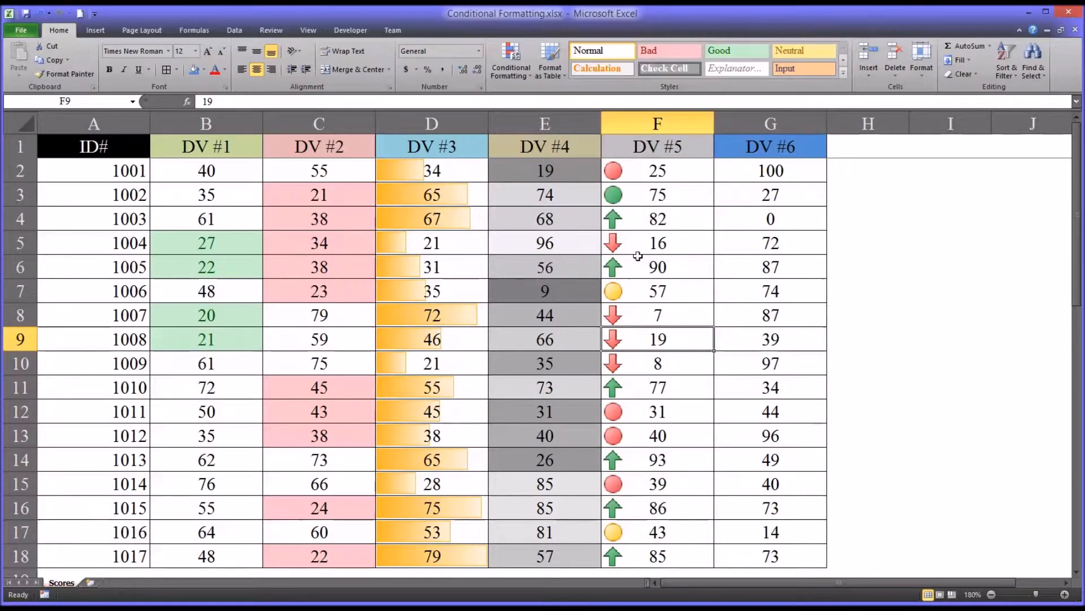
click(659, 171)
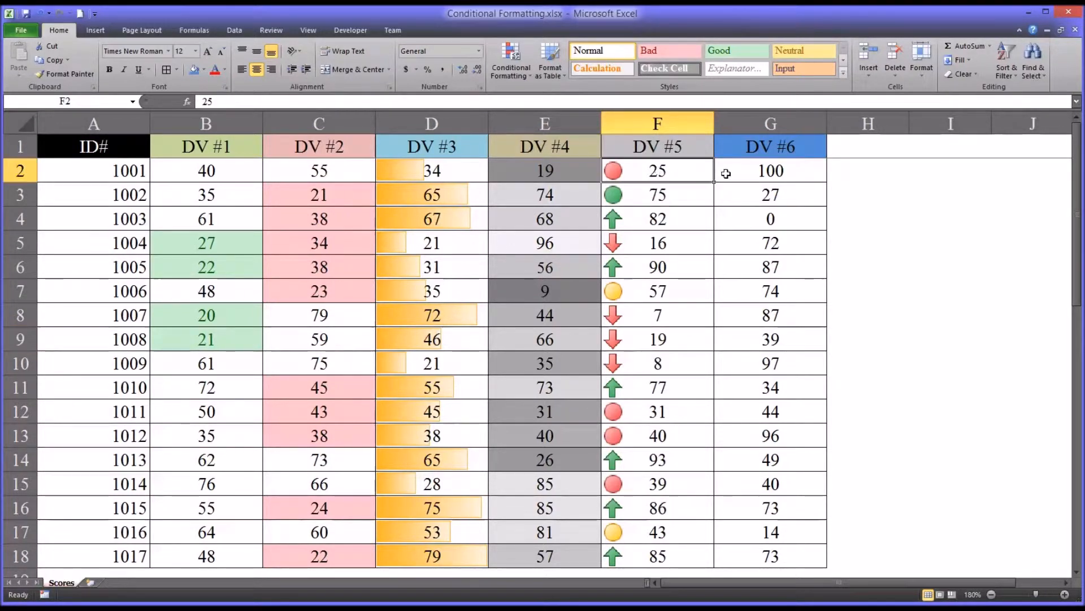
Step: Start a new conditional formatting rule for the DV #6 scores in G2:G18 with the rule type Format only cells that contain
drag(732, 174, 741, 552)
click(741, 553)
drag(727, 175, 741, 544)
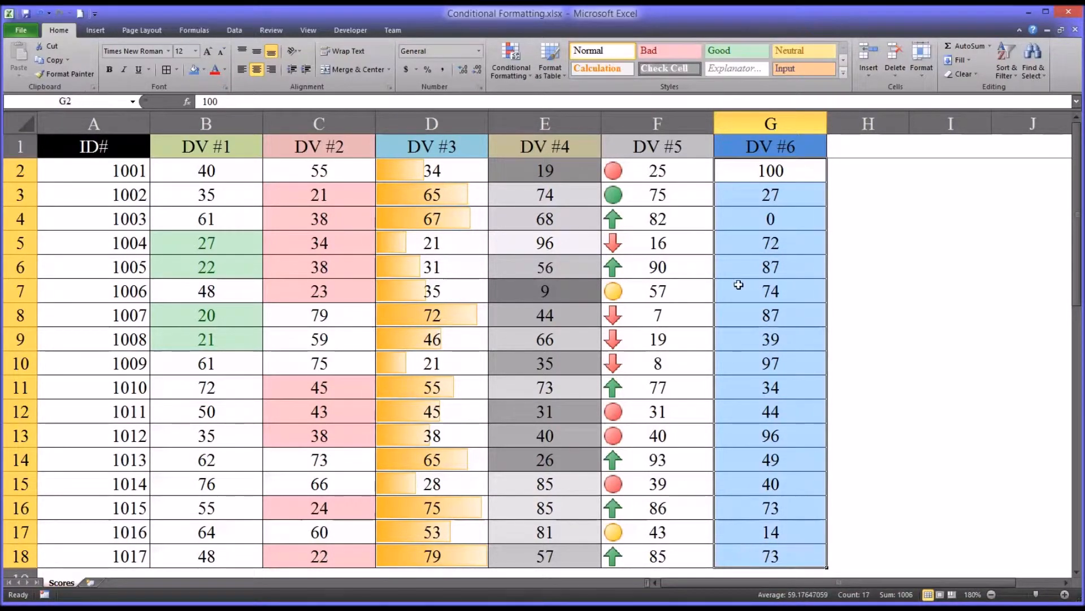
click(511, 69)
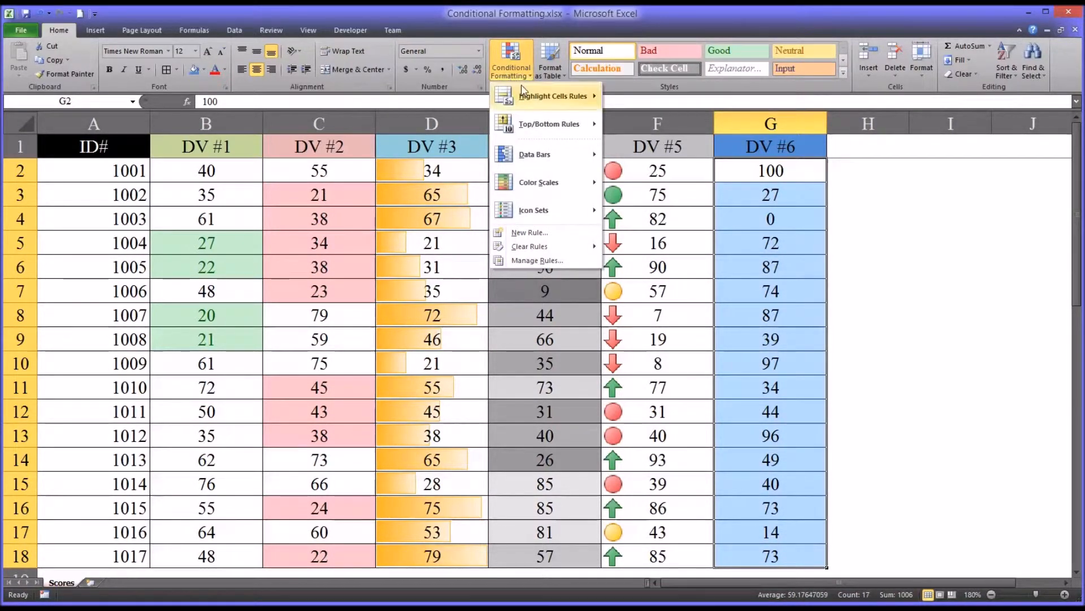
mouse_move(525, 127)
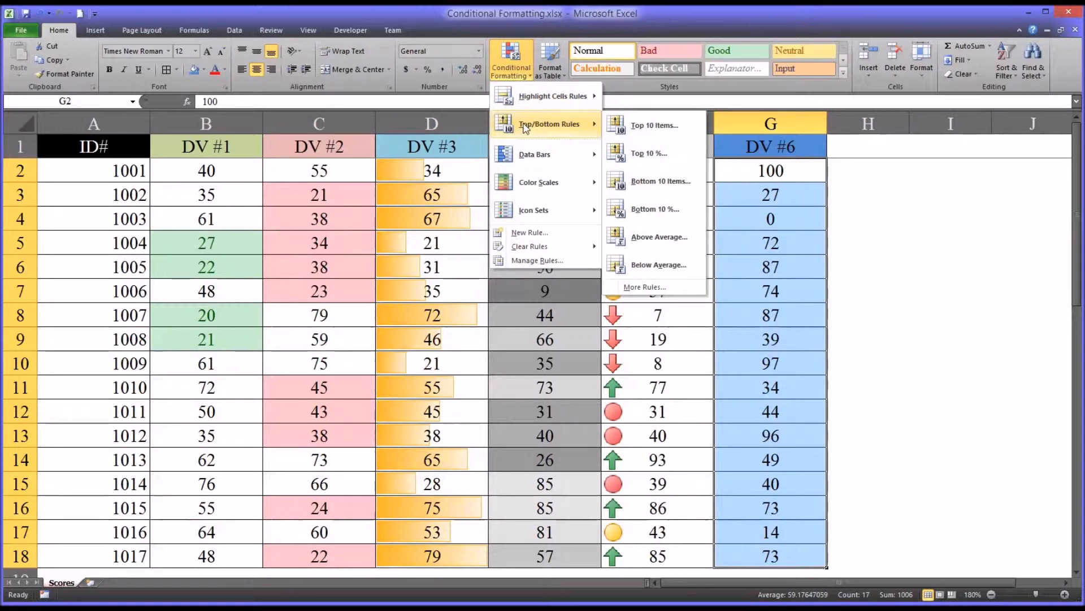
mouse_move(537, 182)
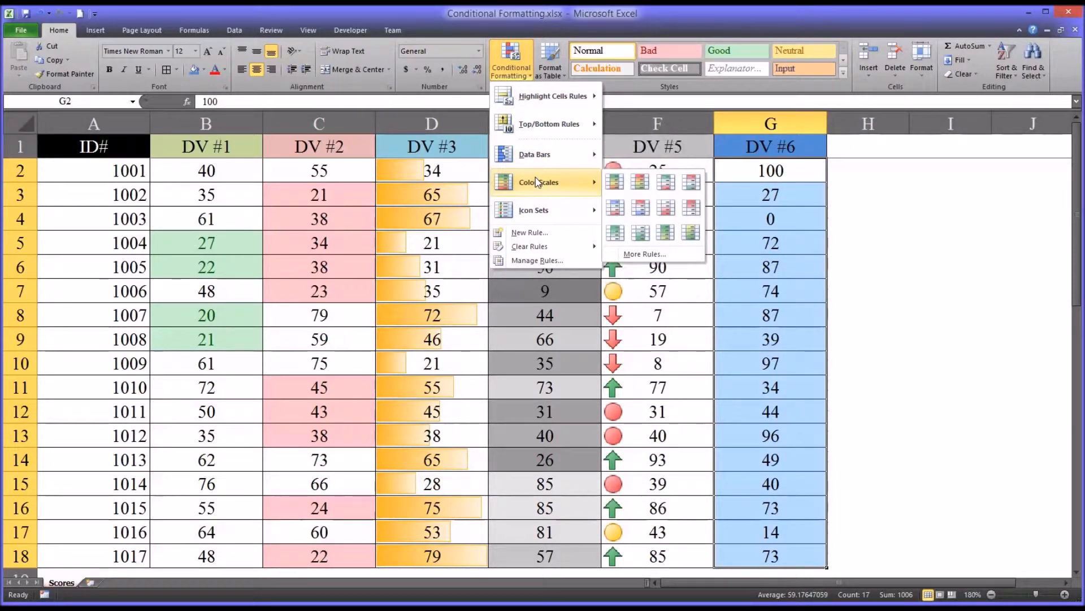
mouse_move(540, 210)
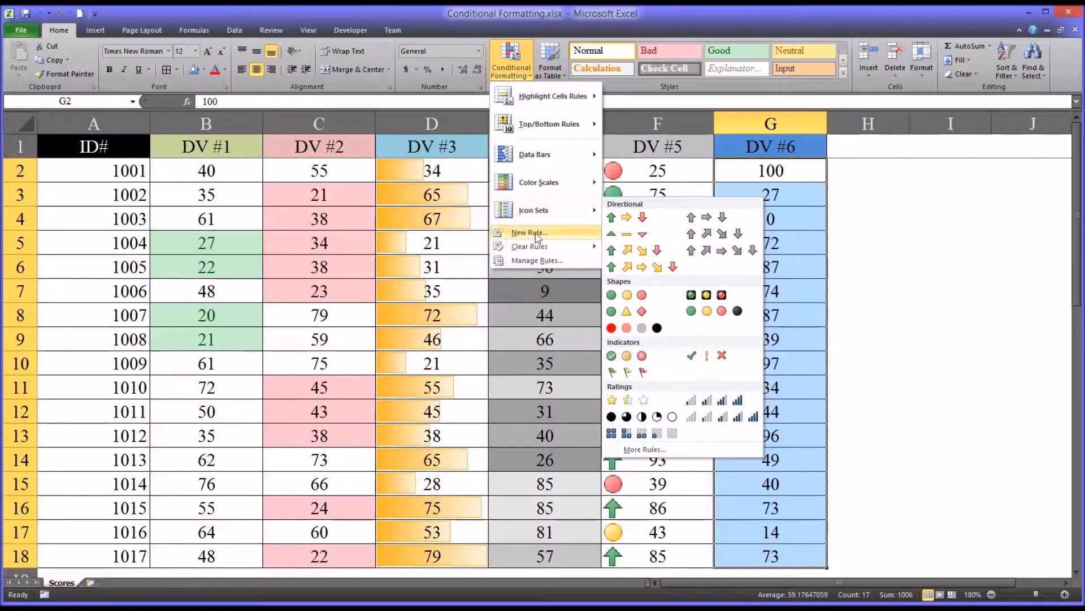
click(530, 232)
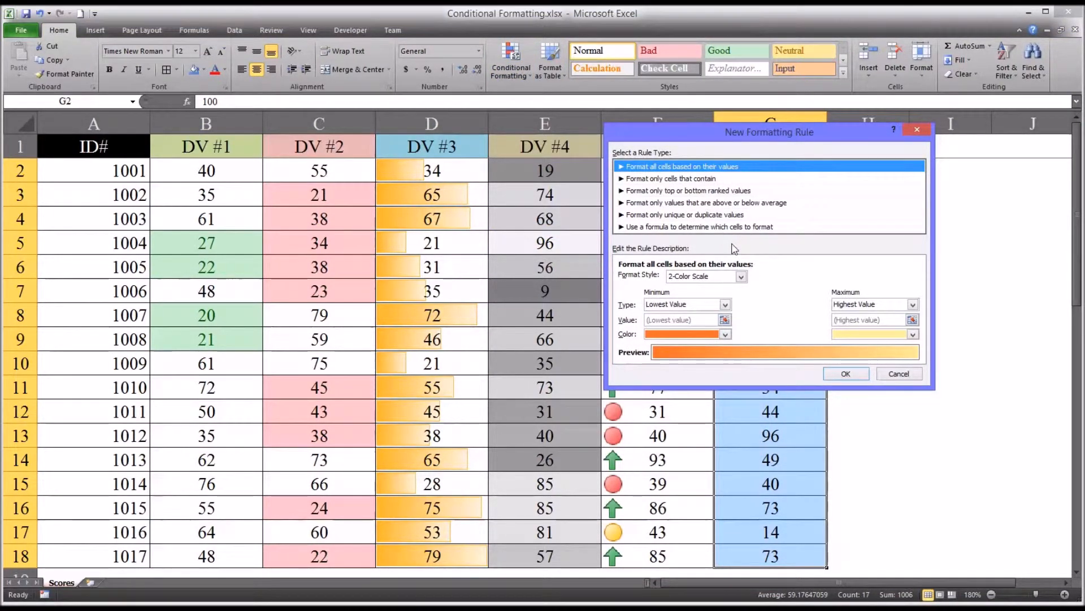
click(659, 178)
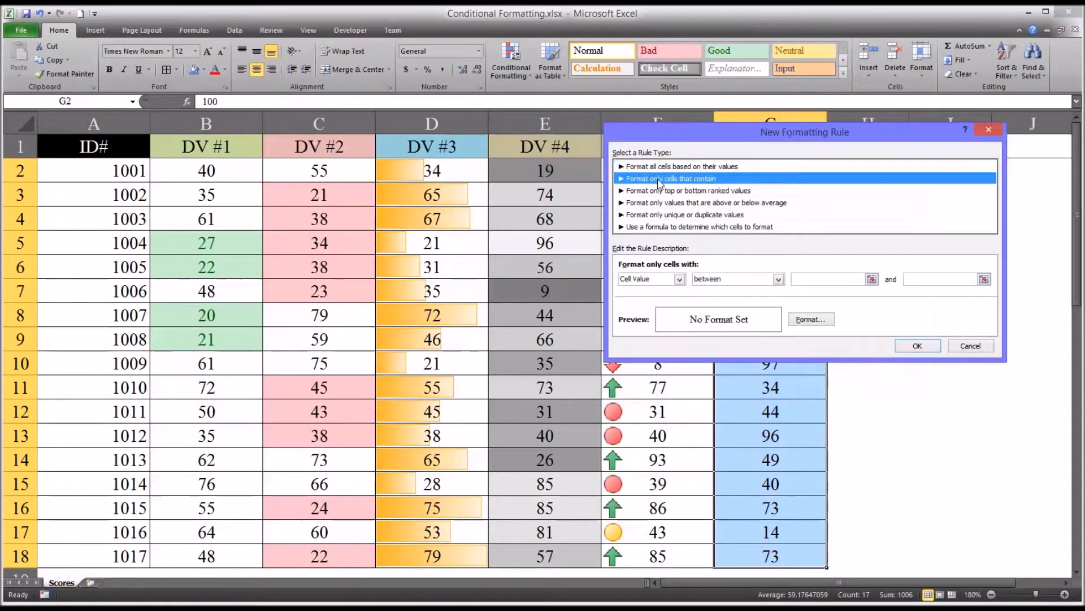
Step: Set the DV #6 rule's condition to cell values greater than 85
click(681, 280)
click(682, 283)
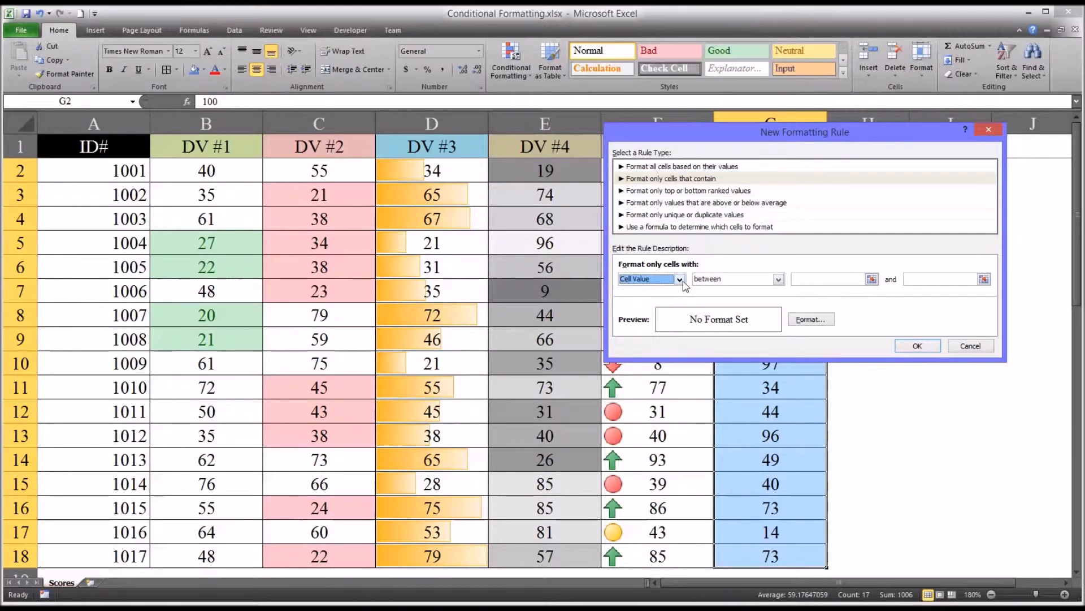
click(779, 279)
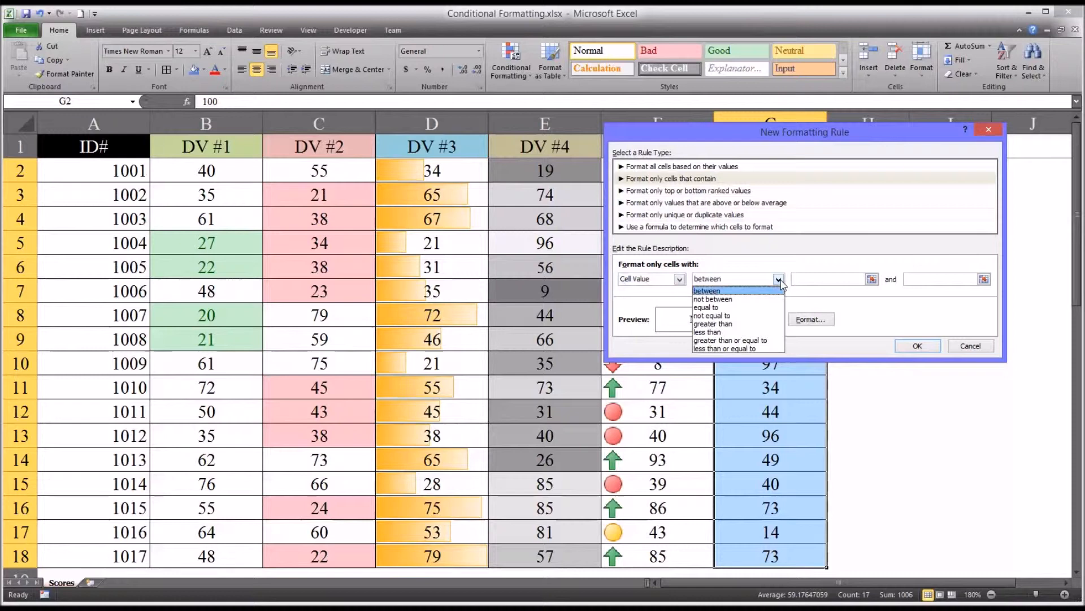
click(751, 324)
click(816, 280)
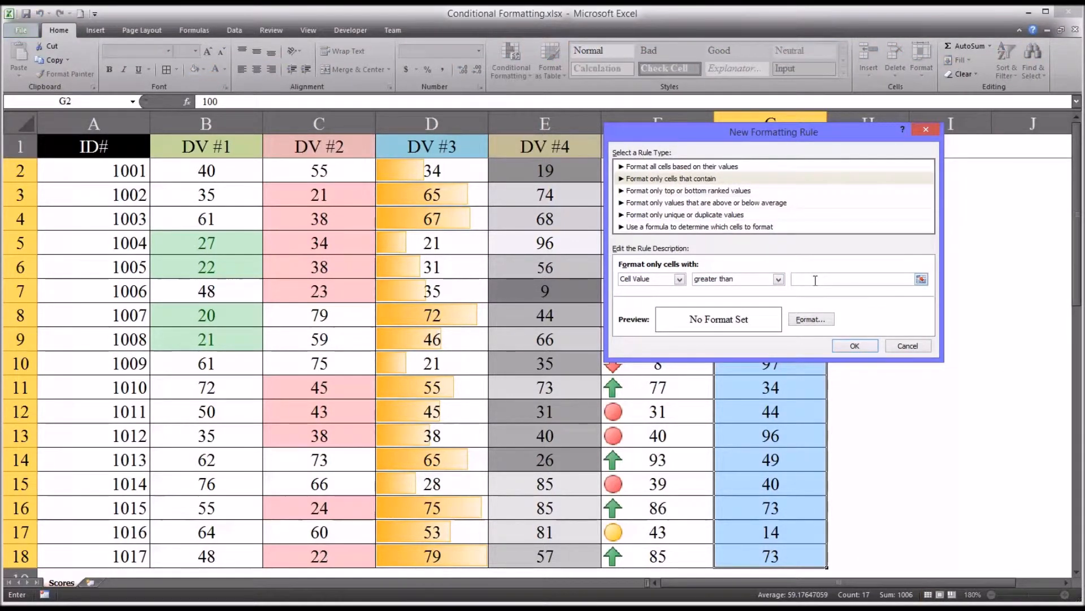
text(85)
Step: Give the greater-than-85 rule an olive green fill and apply it to the DV #6 scores
click(809, 320)
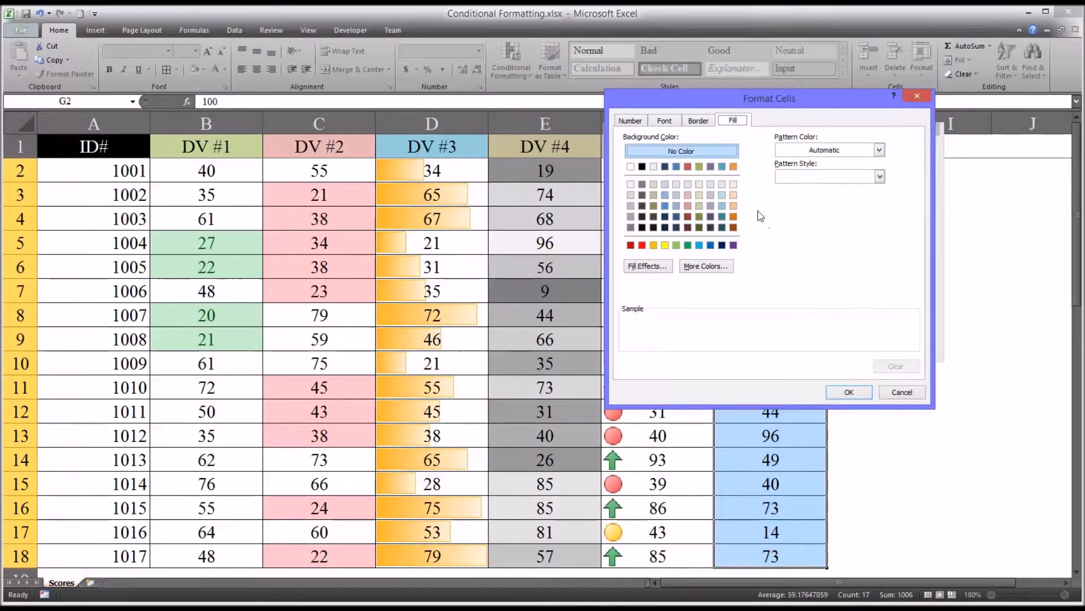
click(700, 168)
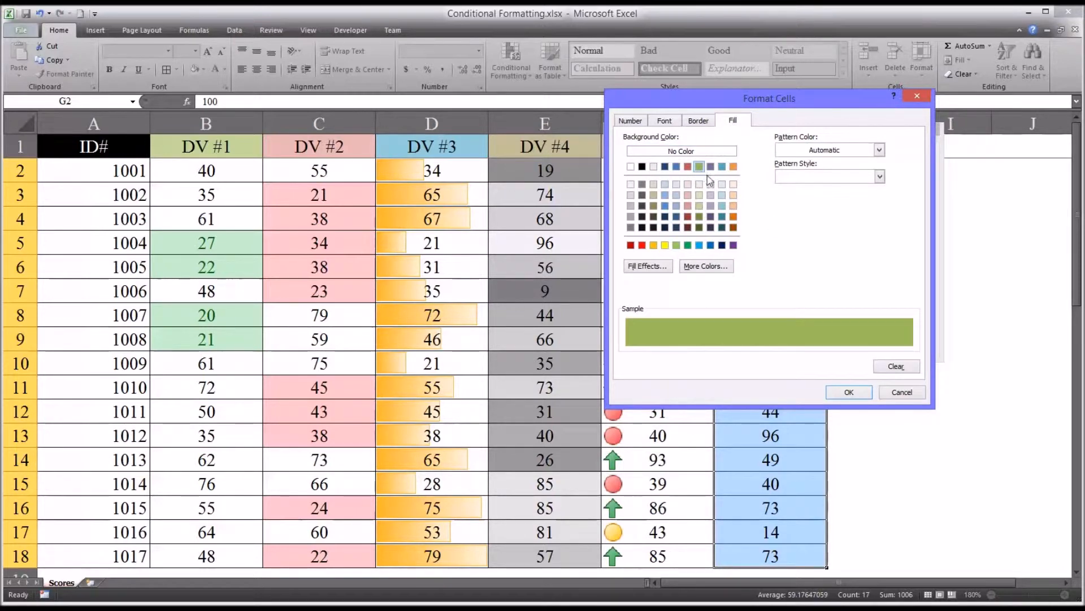
click(850, 394)
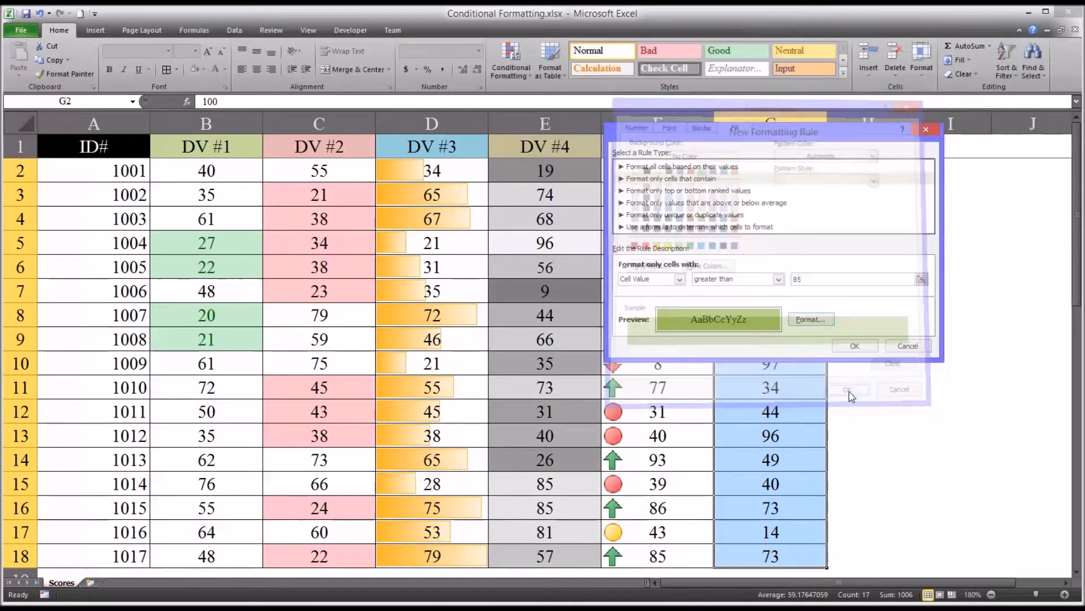
click(855, 346)
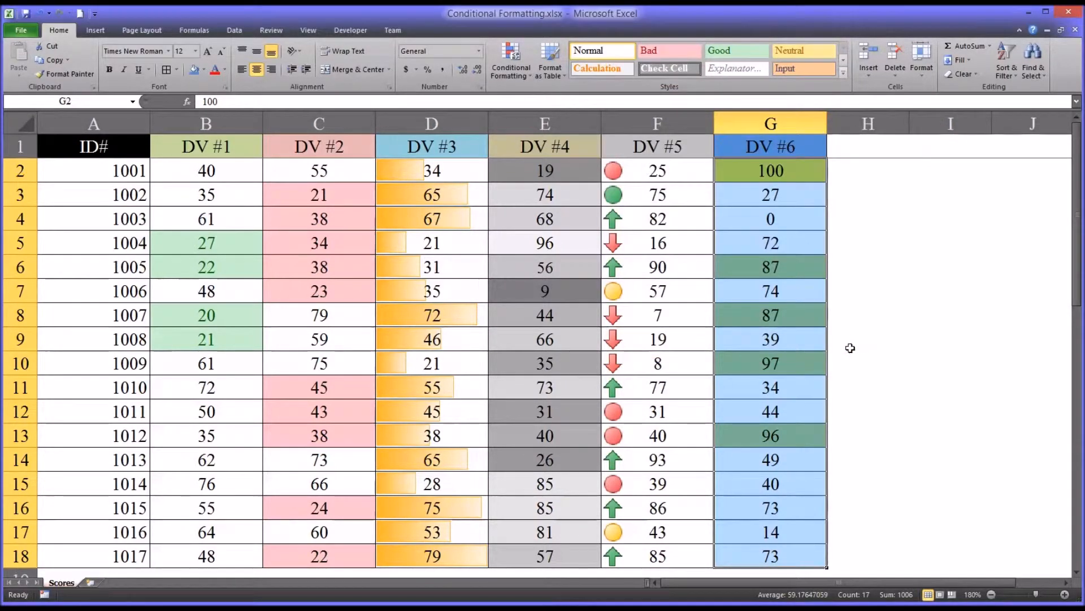
click(864, 197)
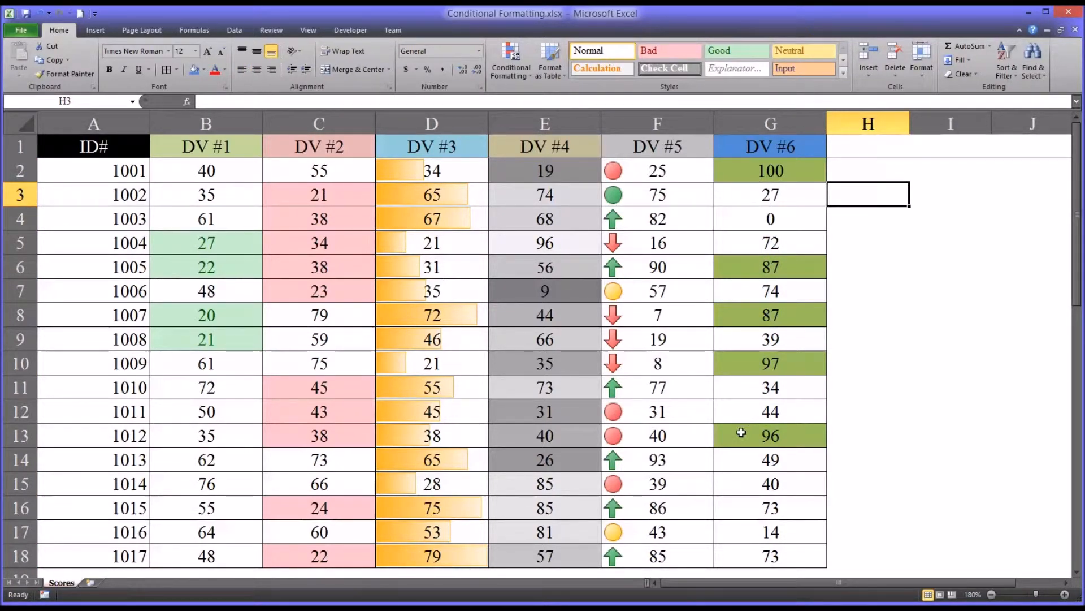
Step: Create a Format only cells that contain rule for the DV #6 scores in G2:G18, covering cell values between 75 and 84
drag(739, 171, 738, 547)
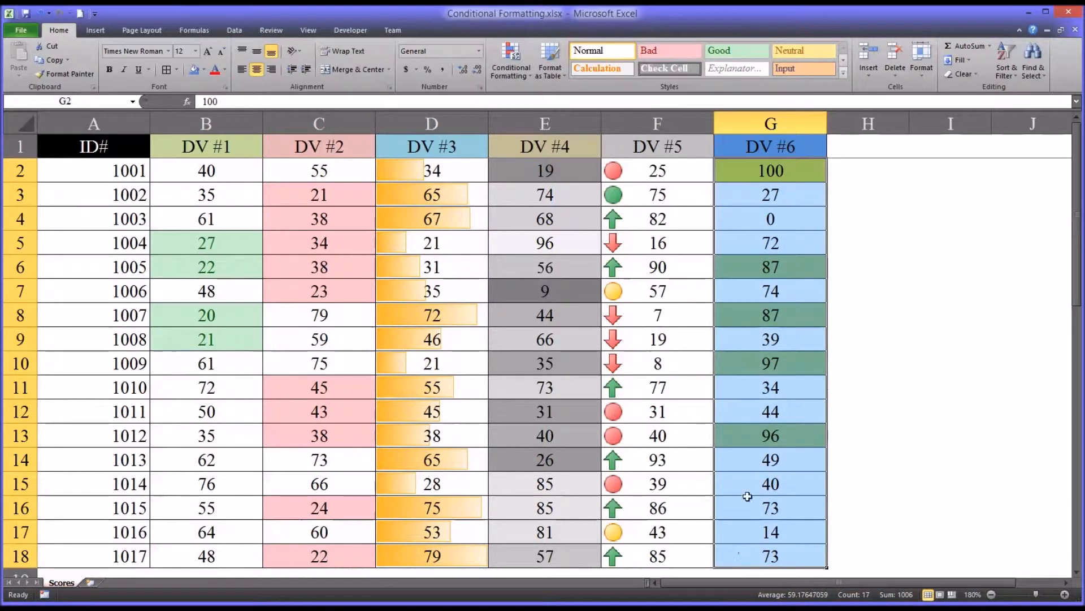
click(516, 72)
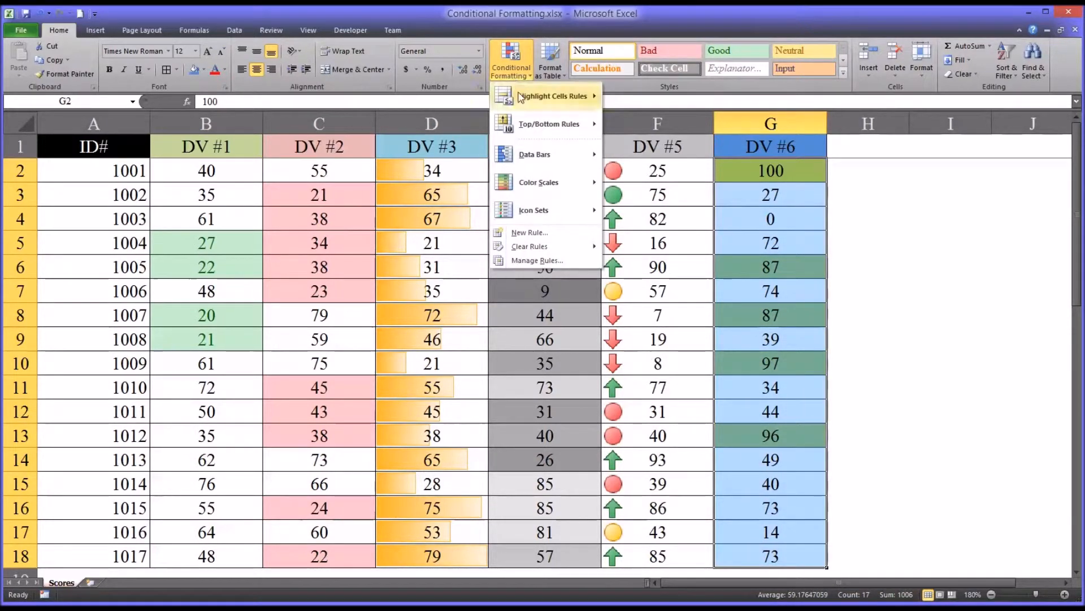
click(531, 233)
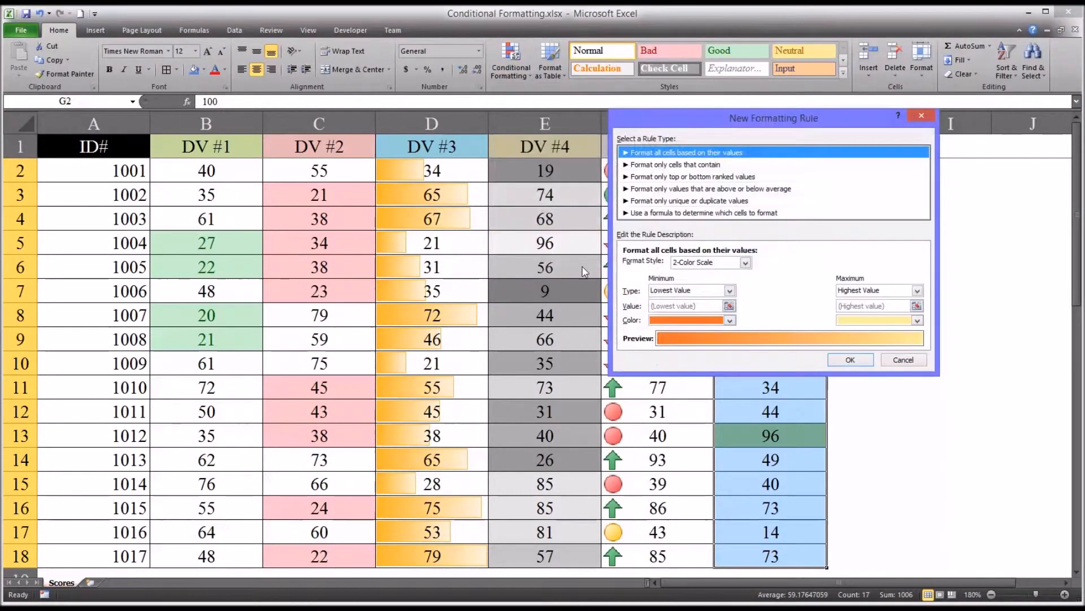
click(663, 165)
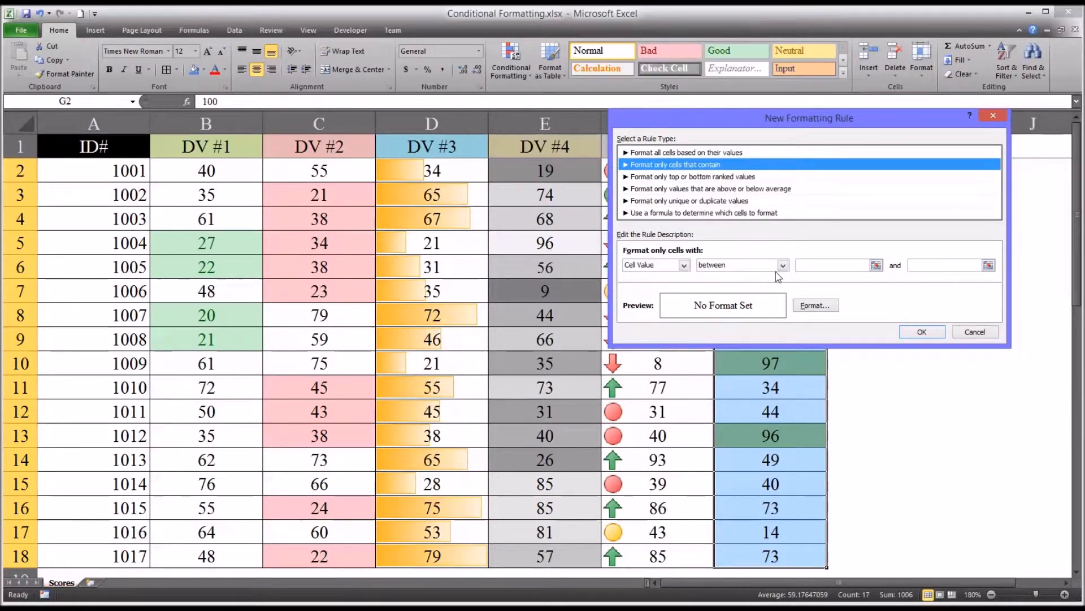
click(812, 264)
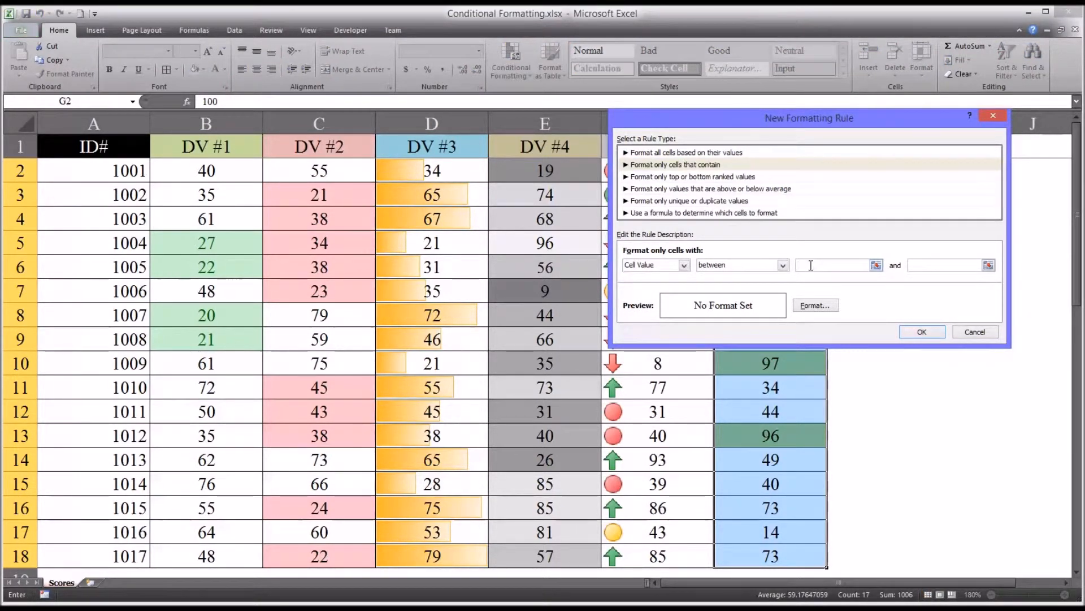
click(915, 265)
Step: Give the 75 to 84 rule a yellow fill and apply it to the DV #6 scores
click(822, 305)
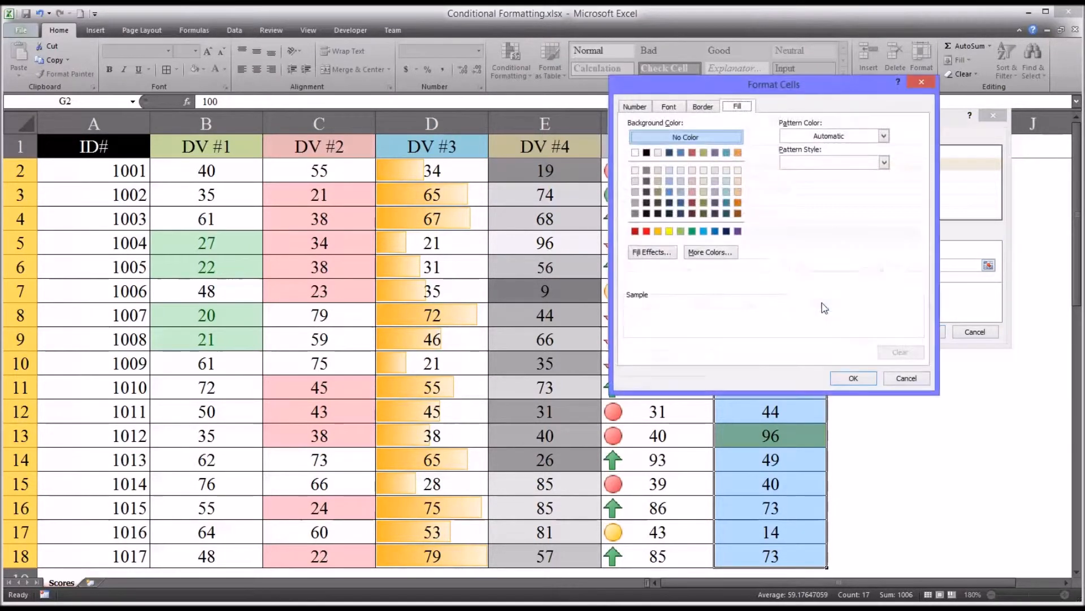
click(670, 232)
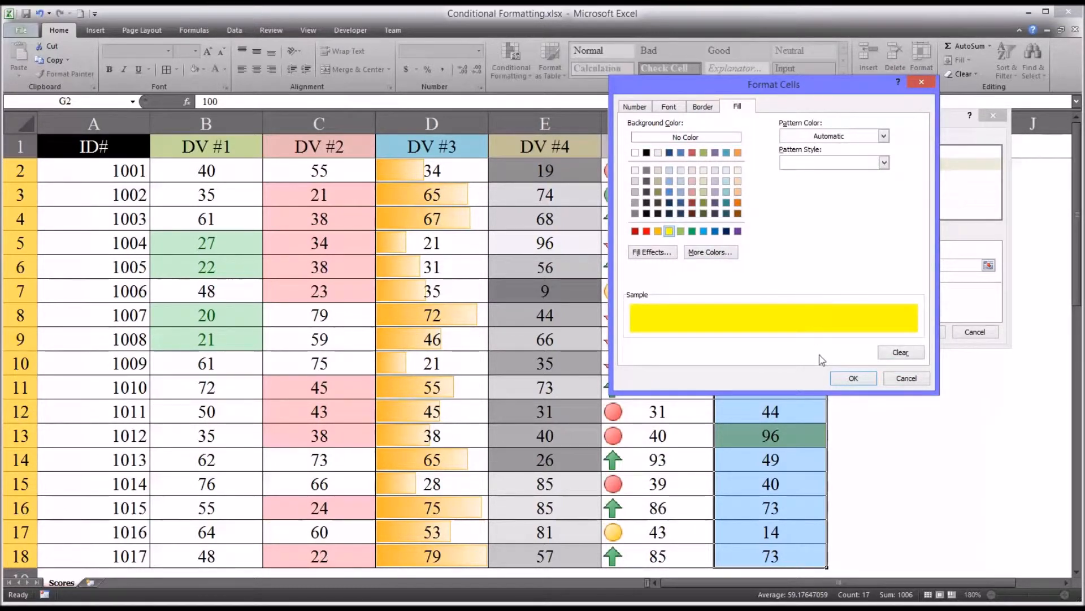
click(845, 382)
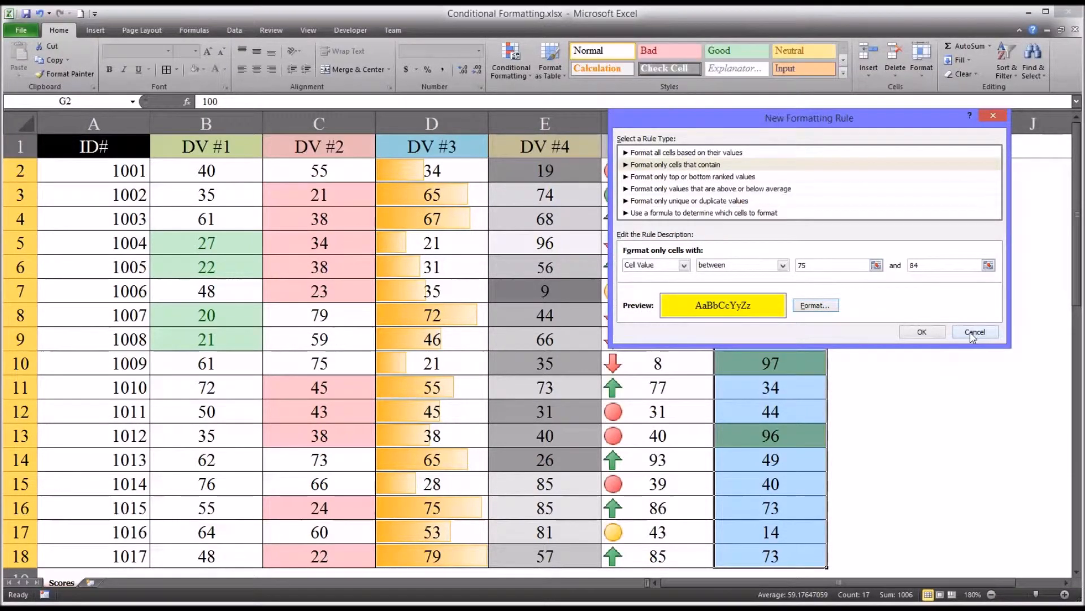
click(922, 332)
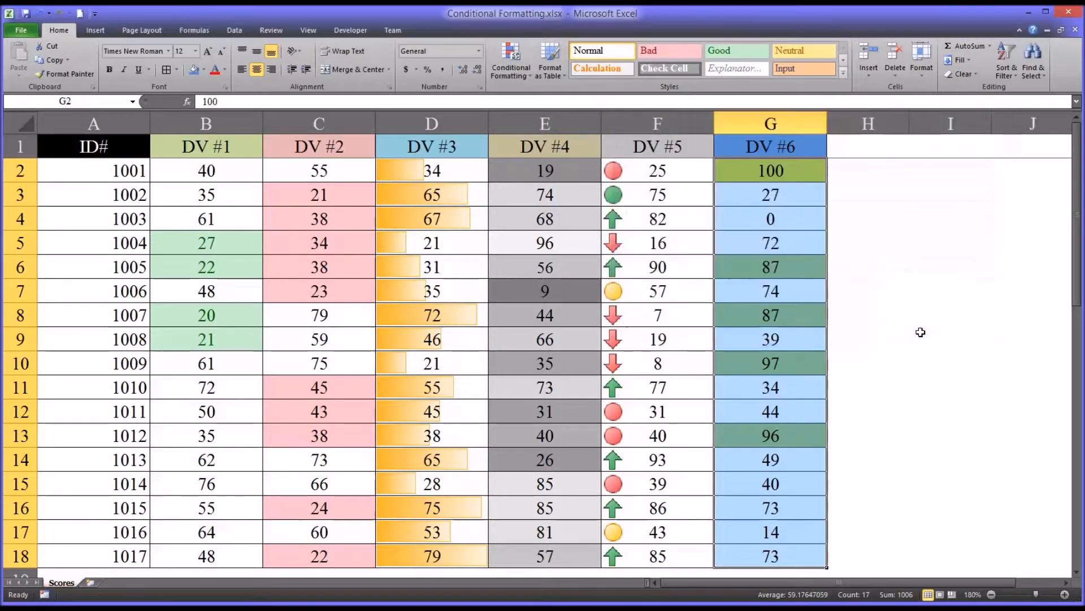
click(875, 320)
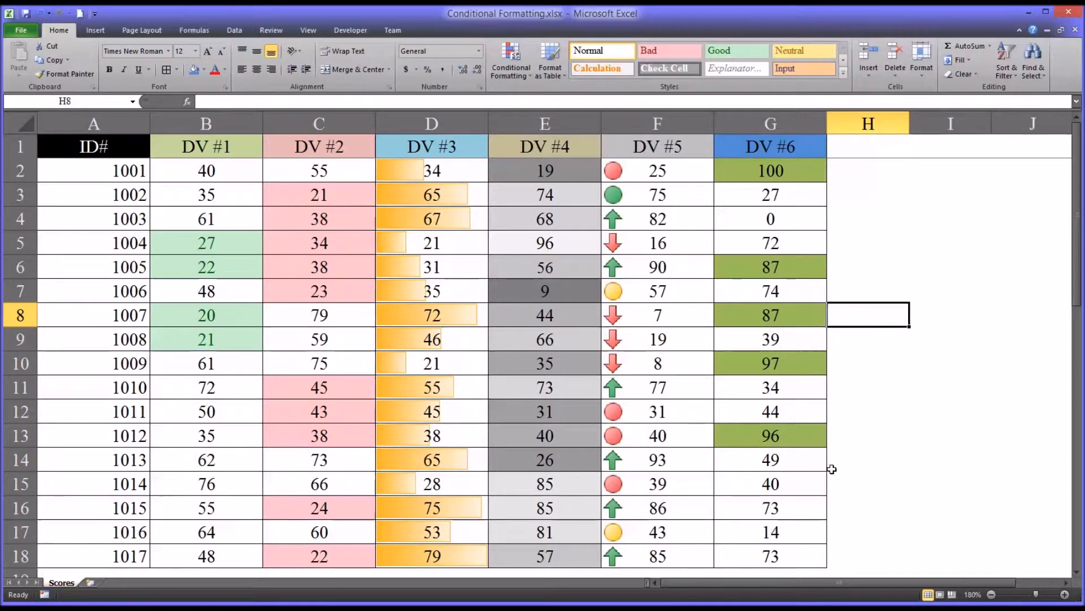
Step: Change the DV #6 score of ID 1015 to 76 and that of ID 1004 to 79 to test the yellow rule
click(792, 511)
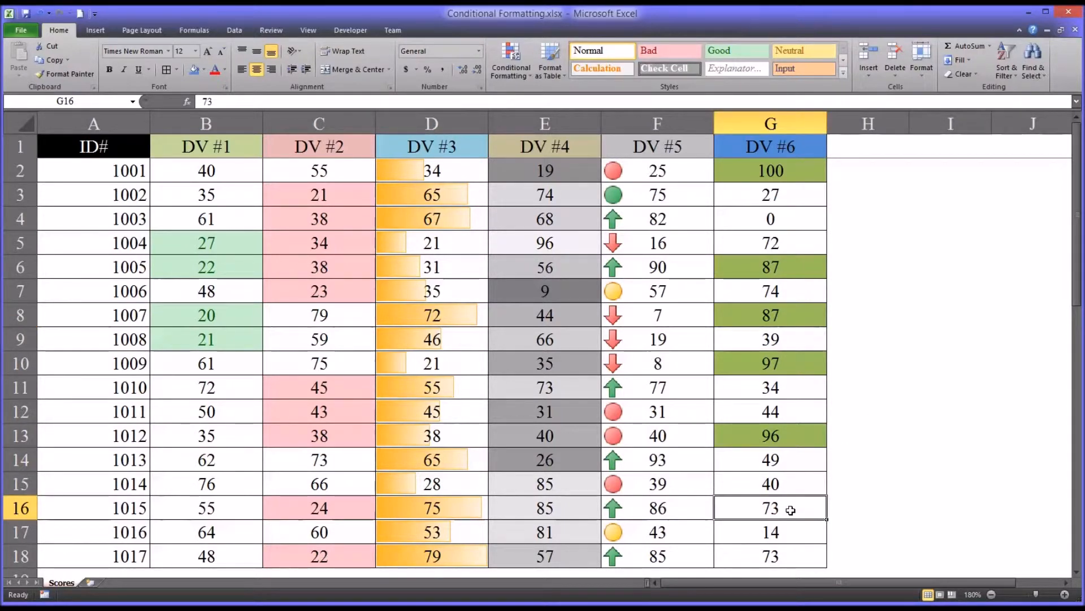
text(76)
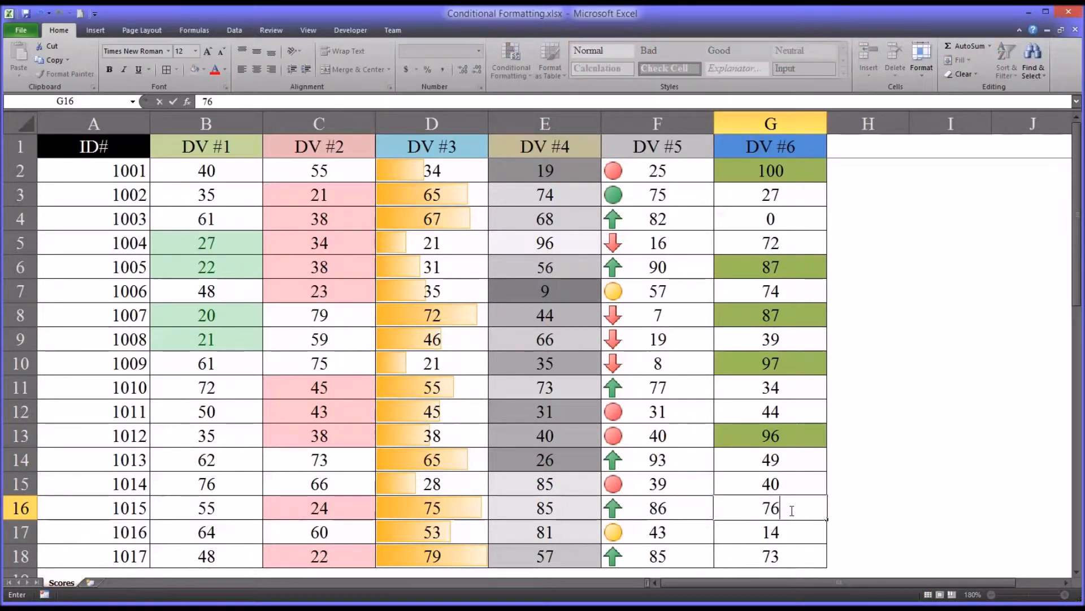
key(Up)
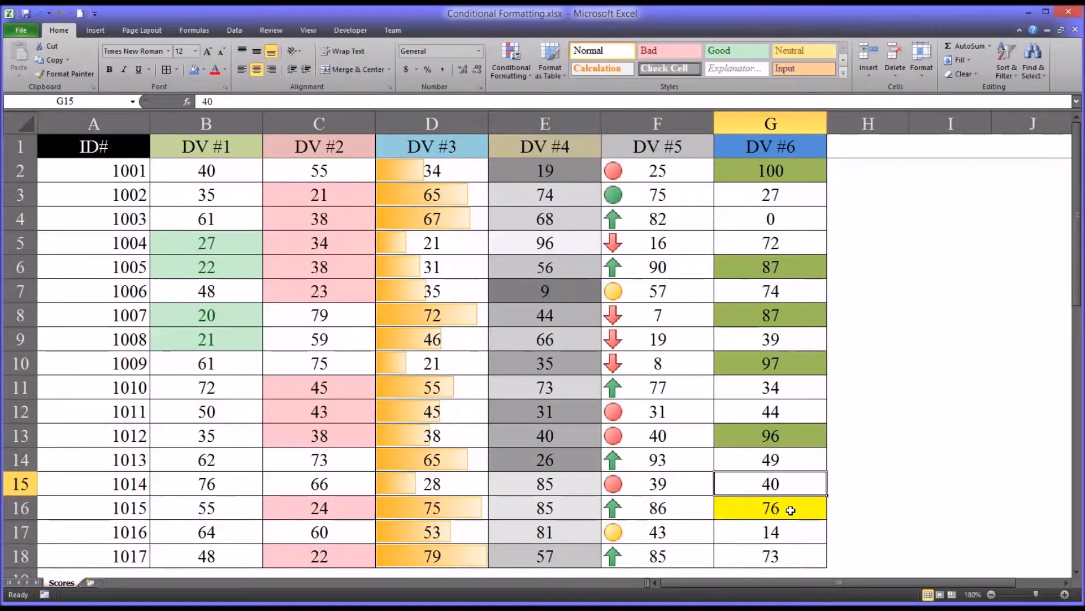
click(790, 511)
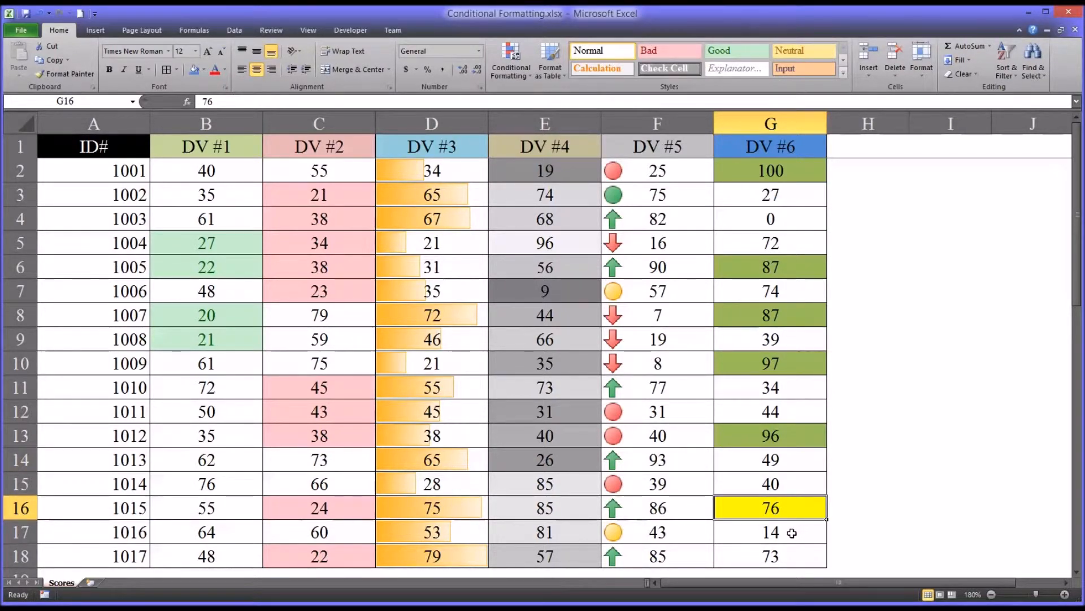
click(790, 246)
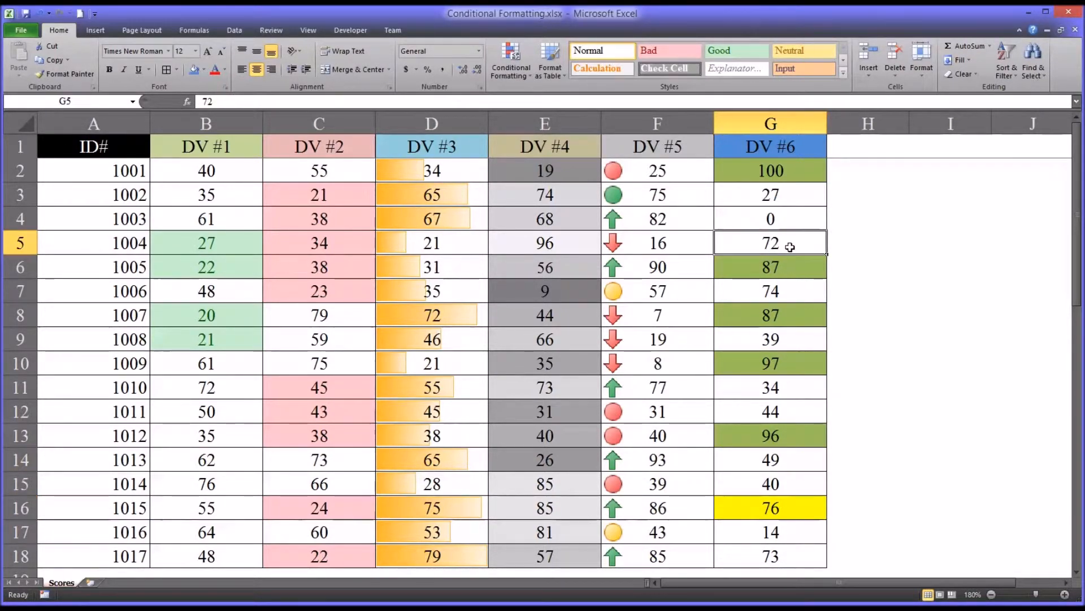
text(79)
key(Return)
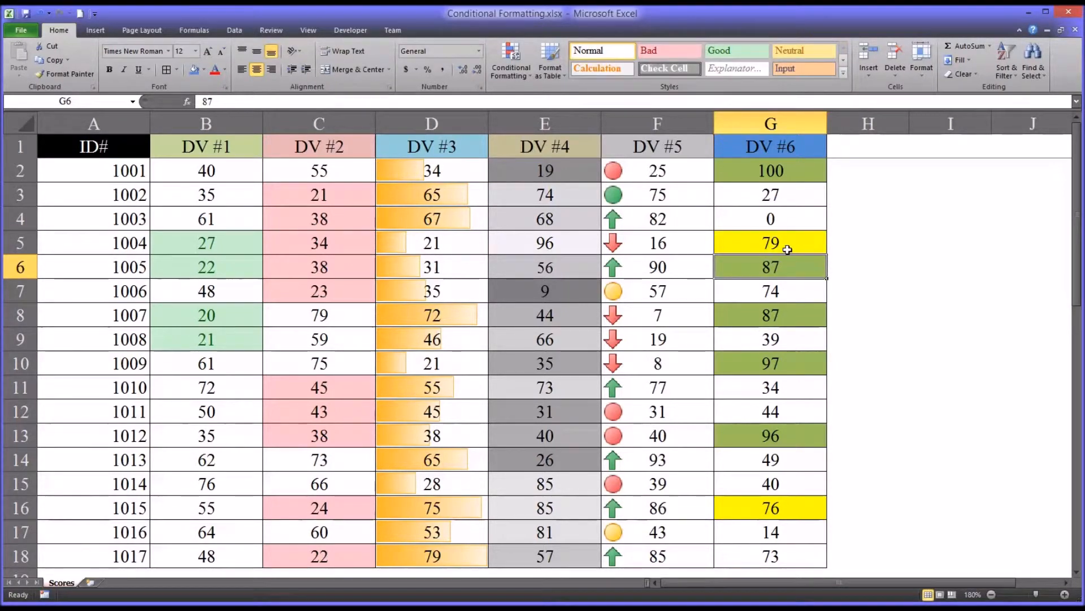
click(788, 245)
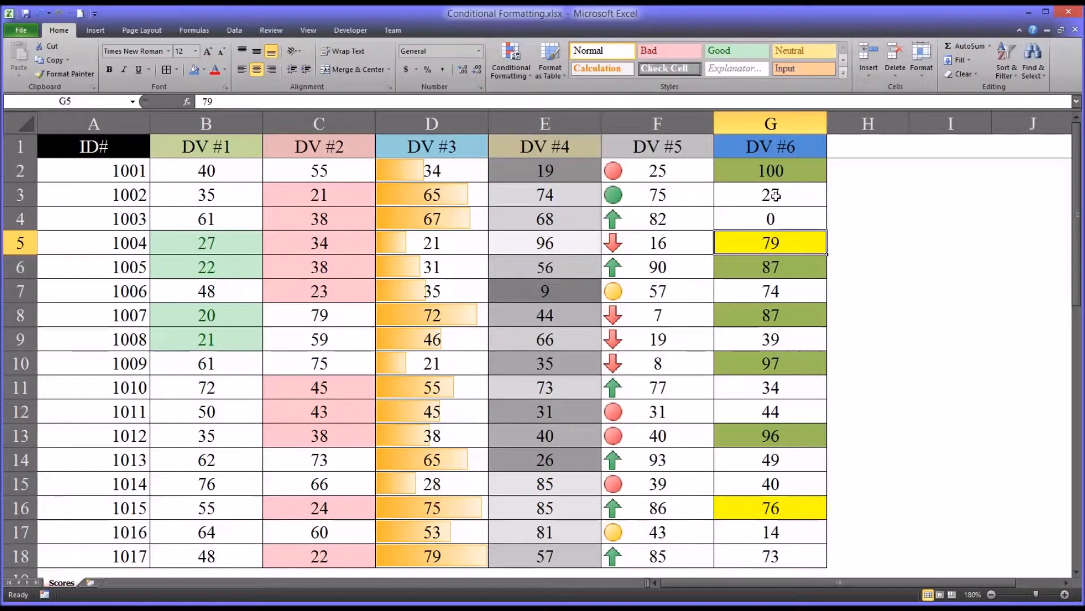
Step: Create another Format only cells that contain rule for G2:G18, with the condition cell value less than 75
drag(766, 172, 769, 559)
click(521, 73)
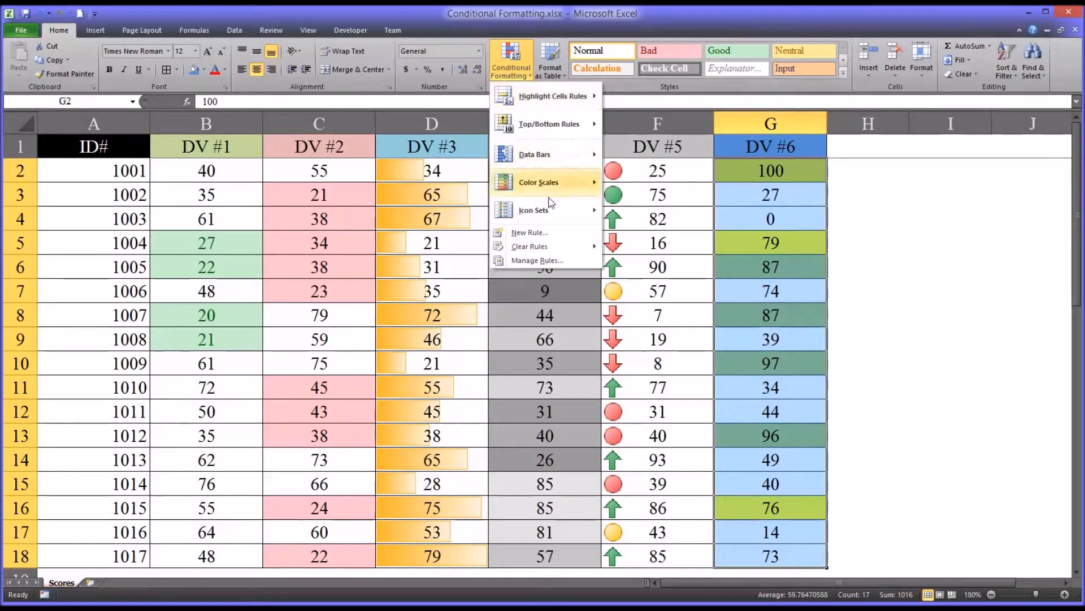
click(530, 232)
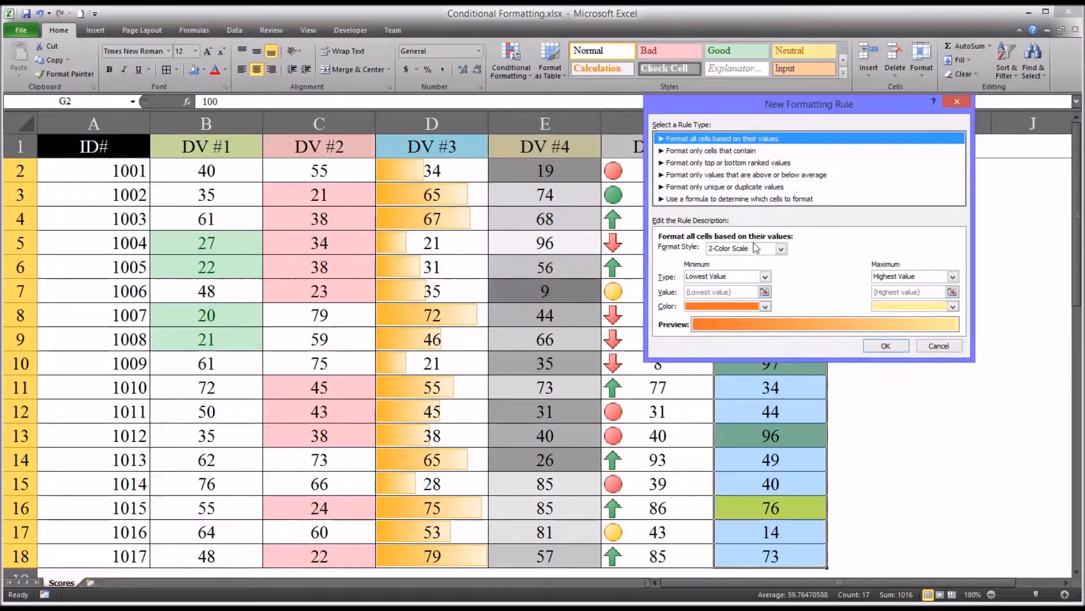
click(709, 150)
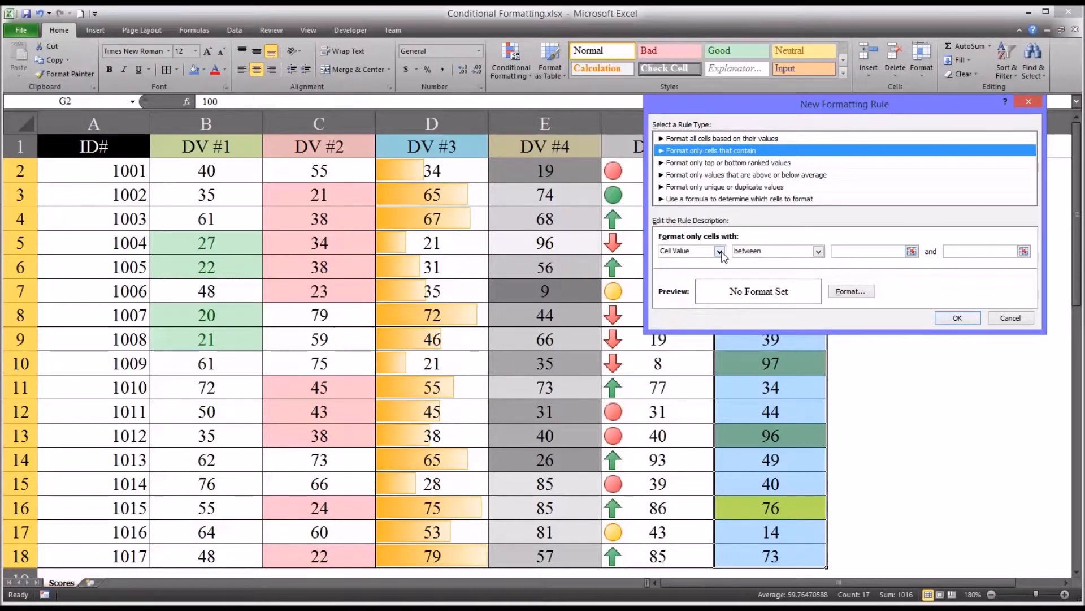
click(819, 251)
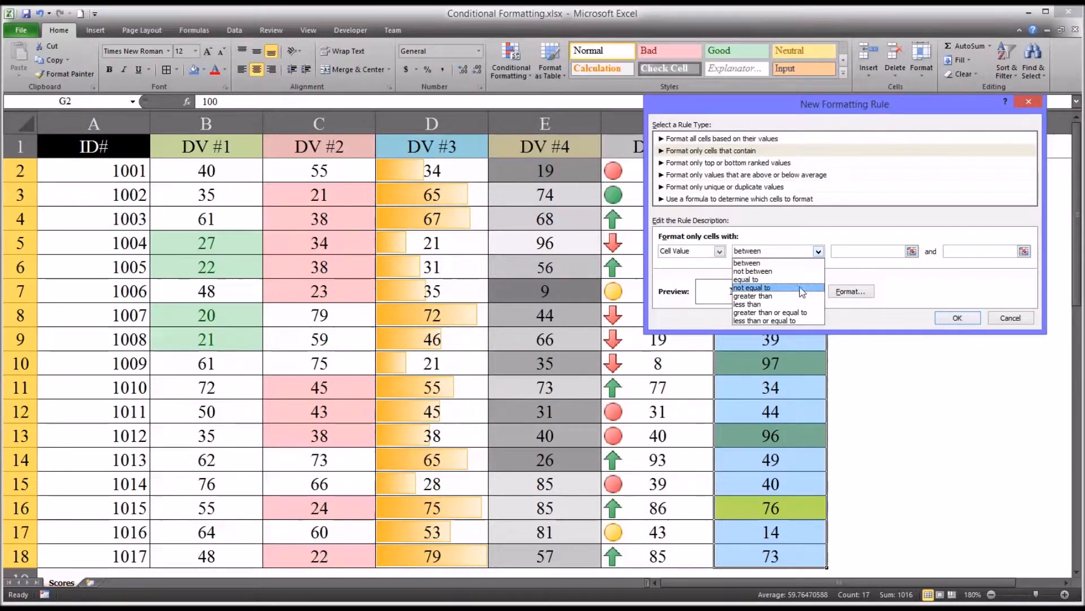
click(796, 304)
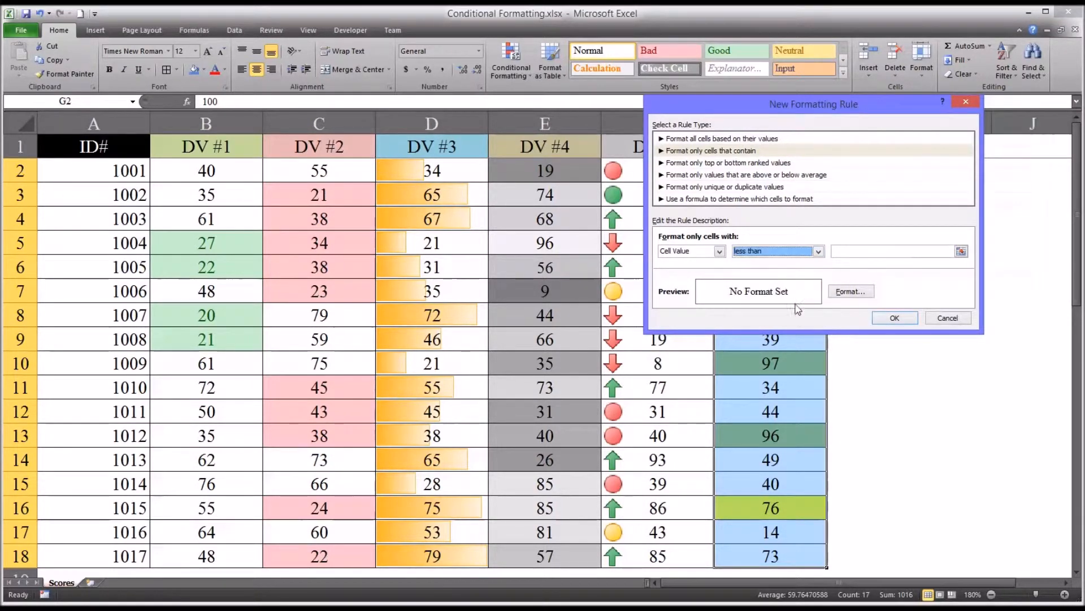
click(847, 251)
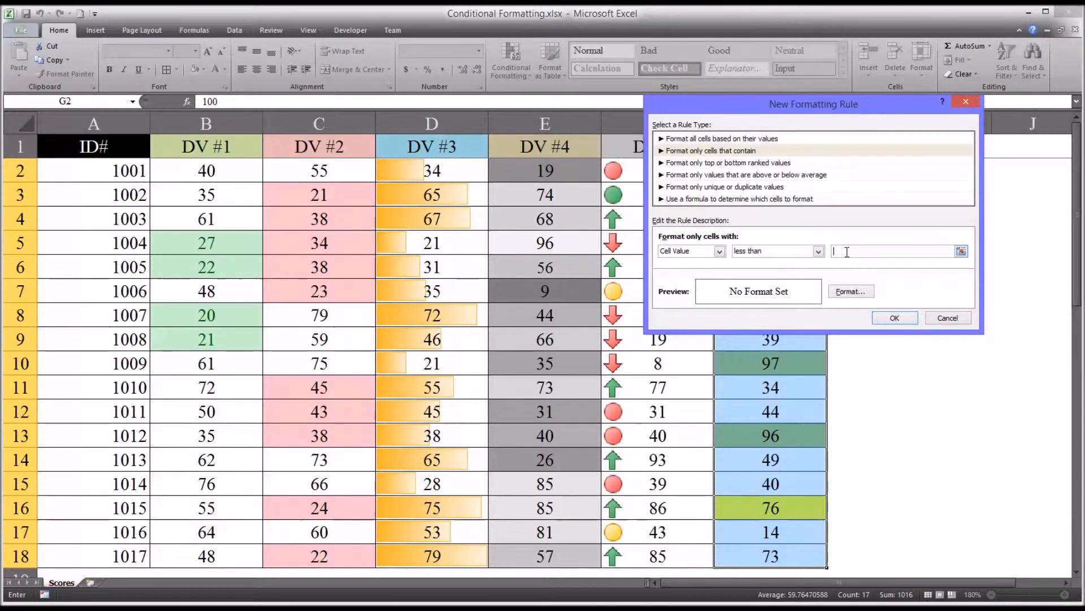
text(75)
Step: Give the less-than-75 rule a bright red fill and apply it to the DV #6 scores
click(851, 292)
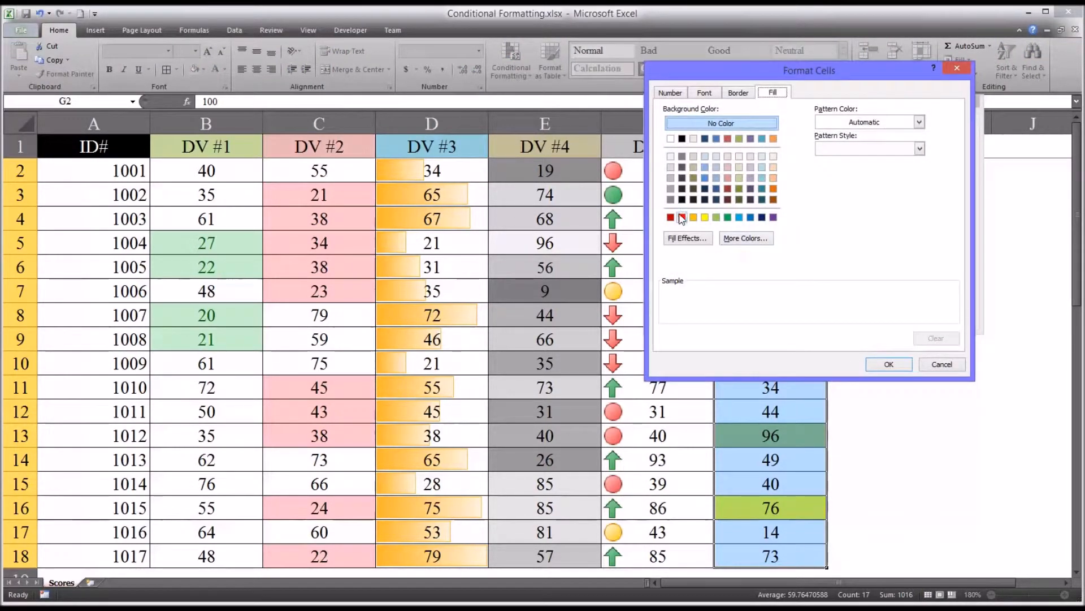
click(682, 218)
click(886, 367)
click(893, 319)
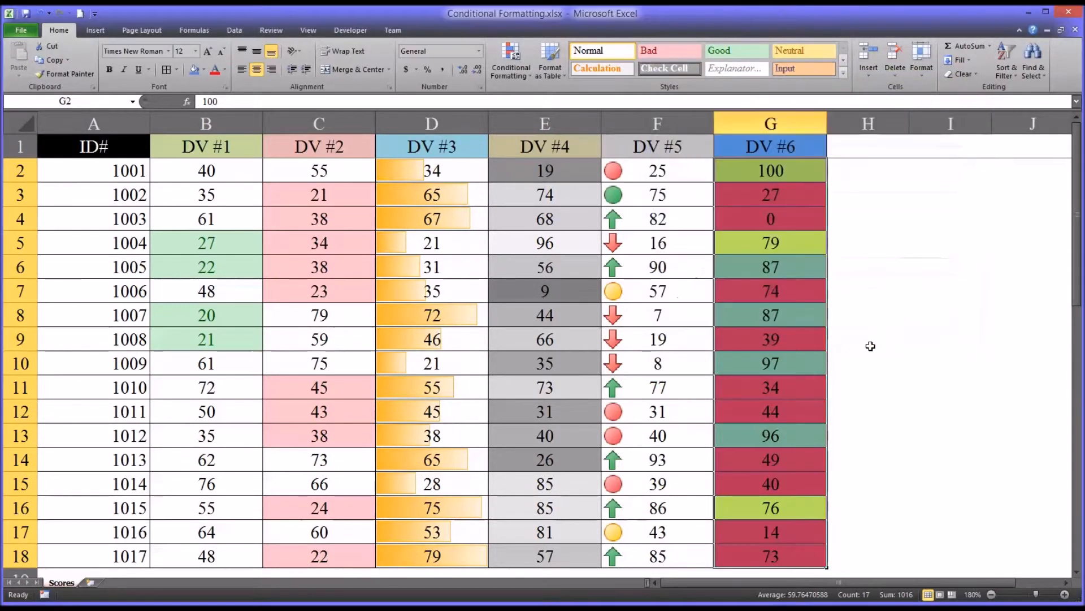
click(879, 339)
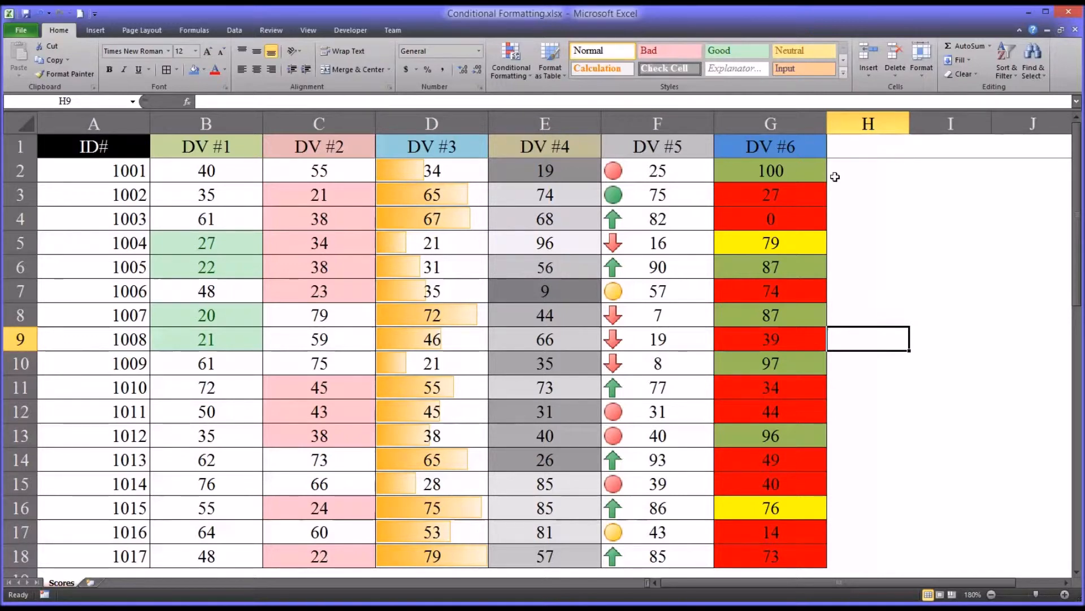
drag(799, 172, 735, 177)
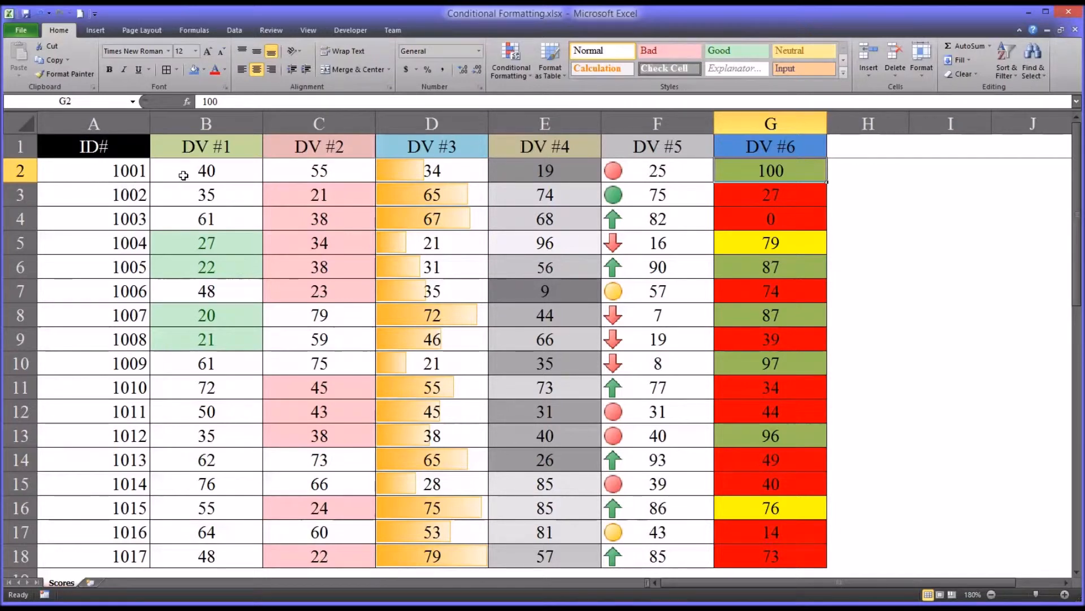
click(126, 174)
click(87, 198)
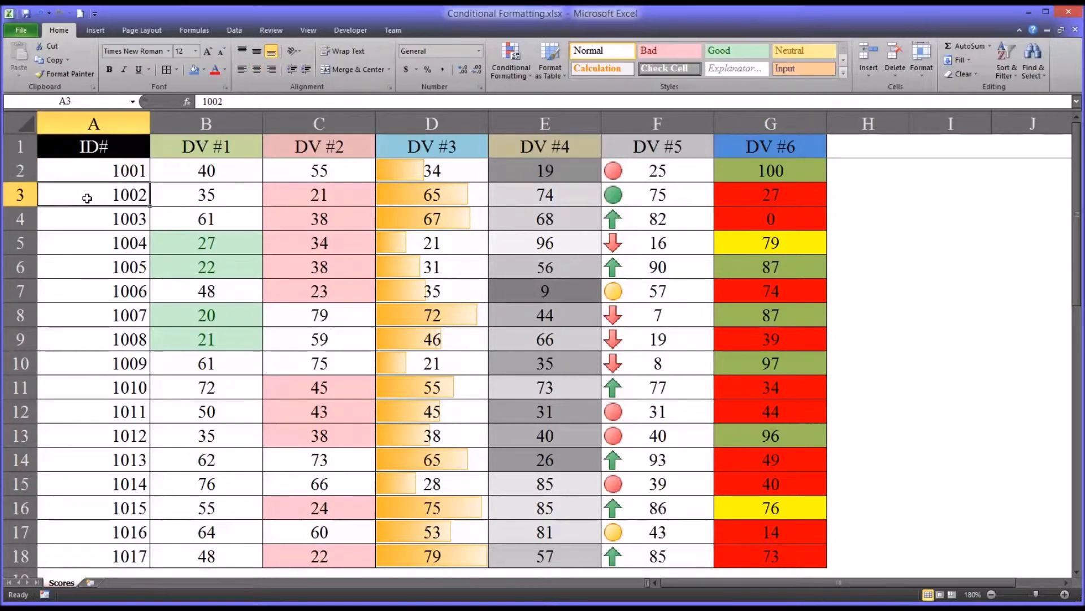
click(80, 124)
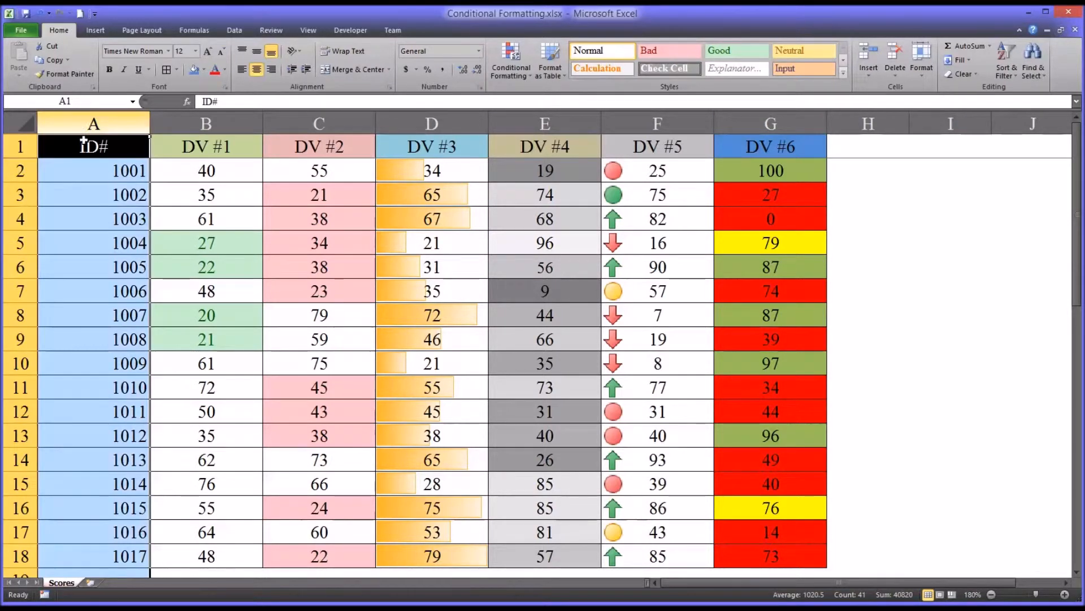
click(80, 171)
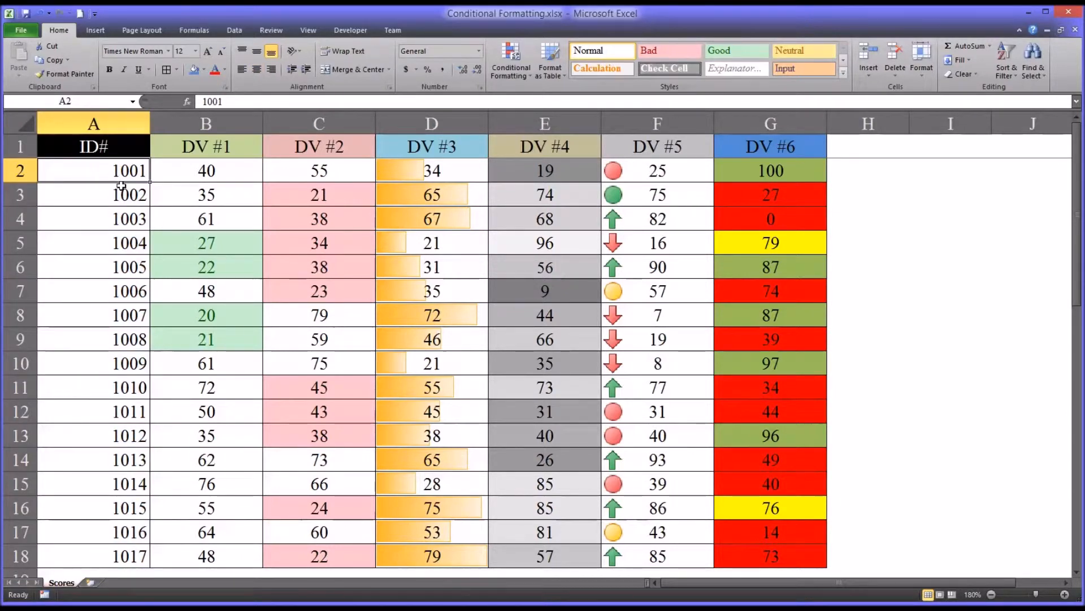
click(203, 175)
click(293, 172)
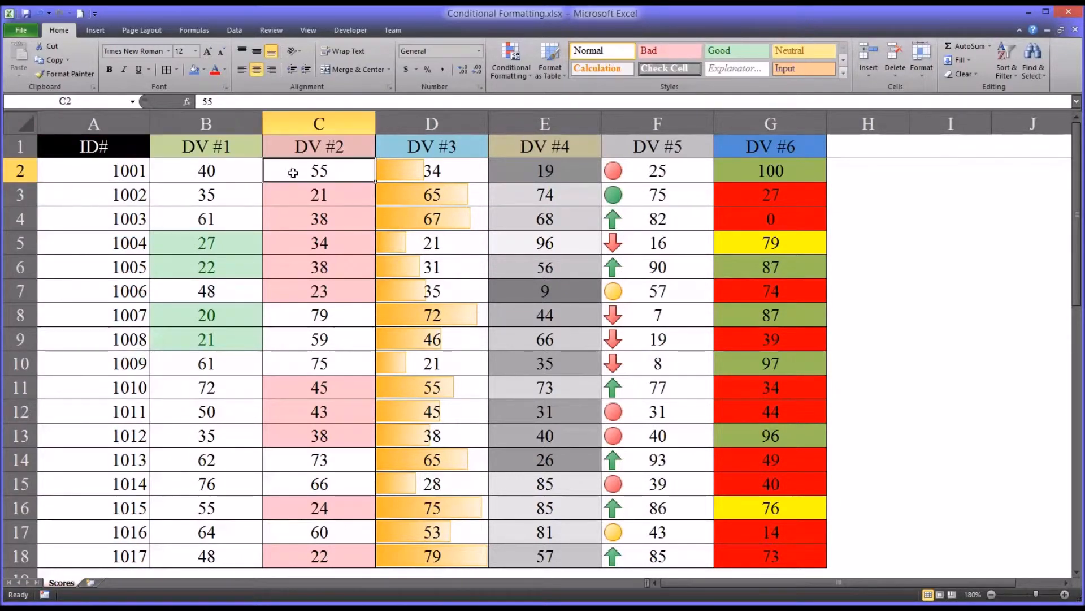
click(225, 176)
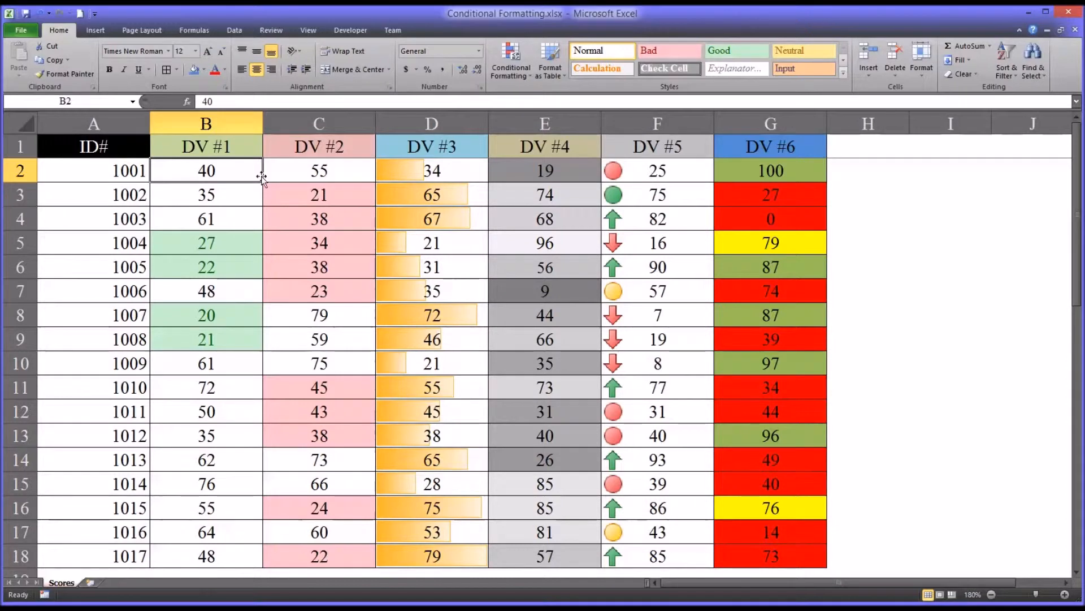
Step: Start a new conditional formatting rule for A2:A18 that uses a formula, and begin the formula with =or(
drag(110, 175, 97, 553)
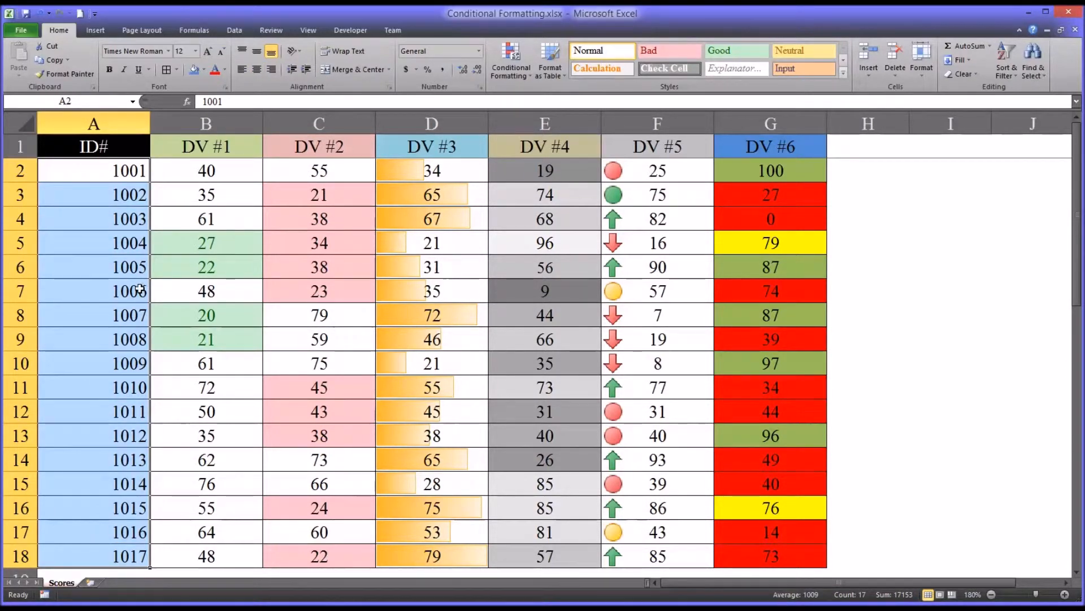
click(505, 77)
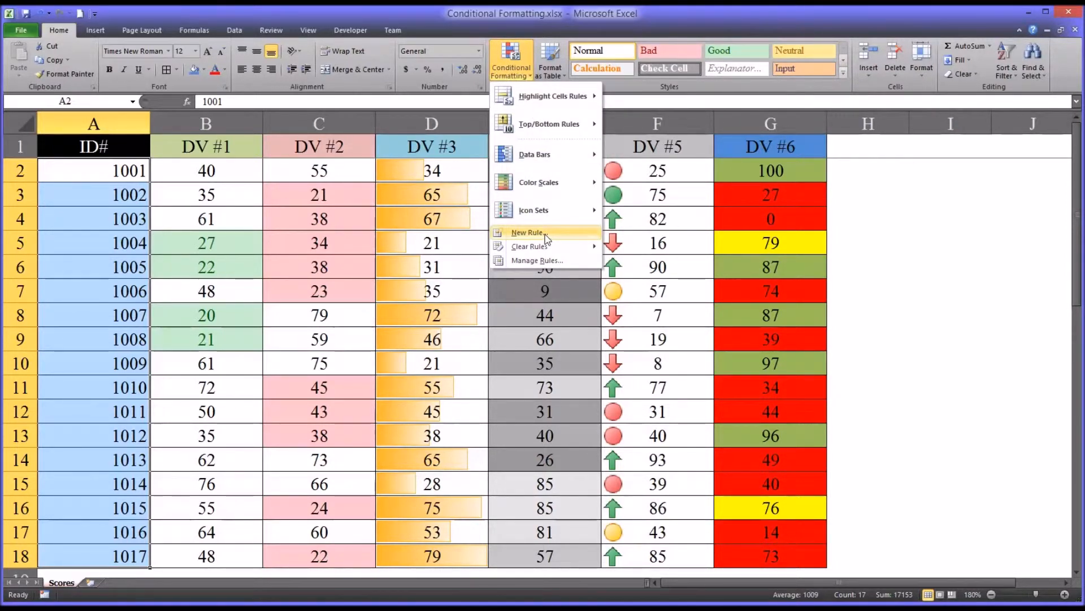
click(527, 233)
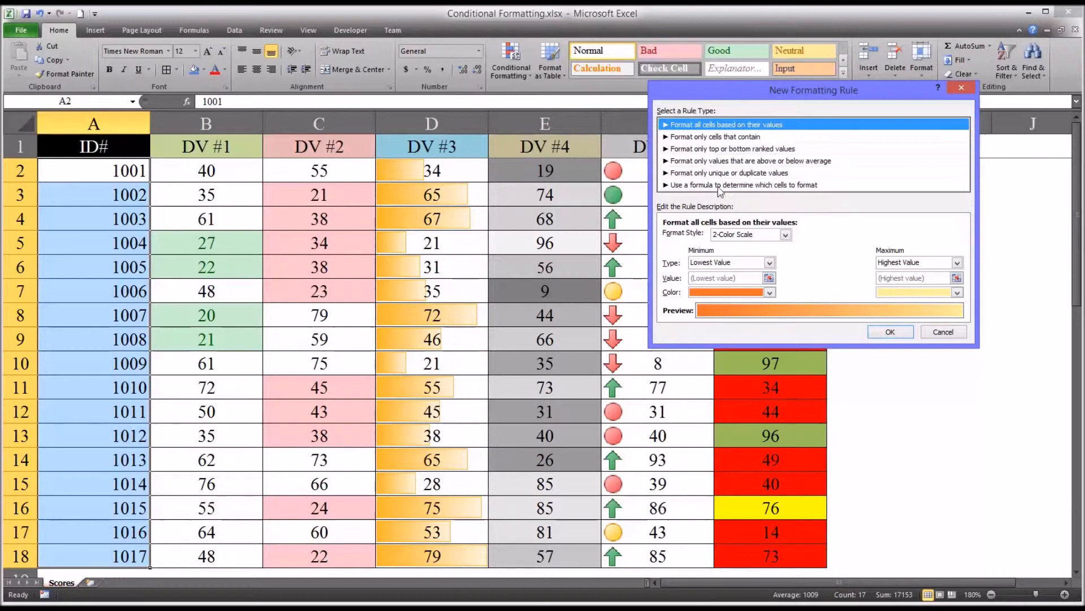
click(761, 185)
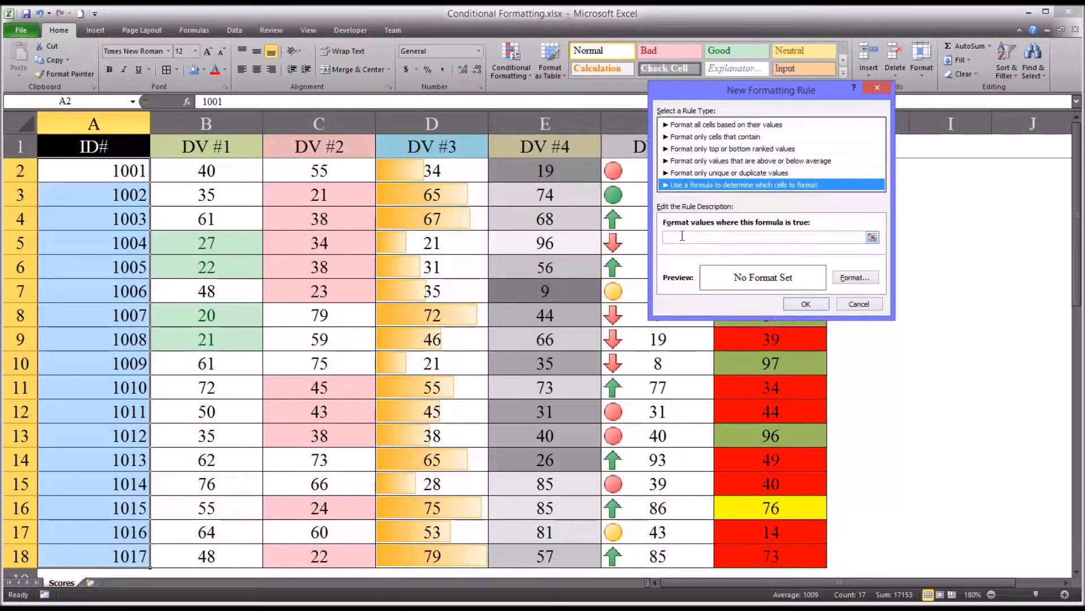
click(720, 238)
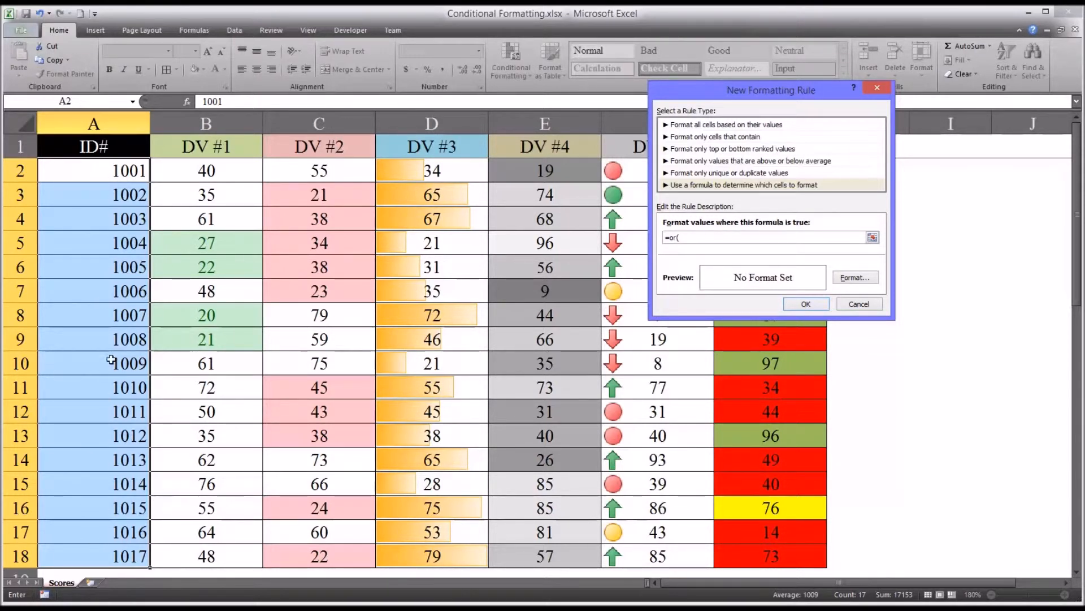
Step: Enter $B2<35 as the OR formula's first condition, keeping only the column reference absolute
click(204, 173)
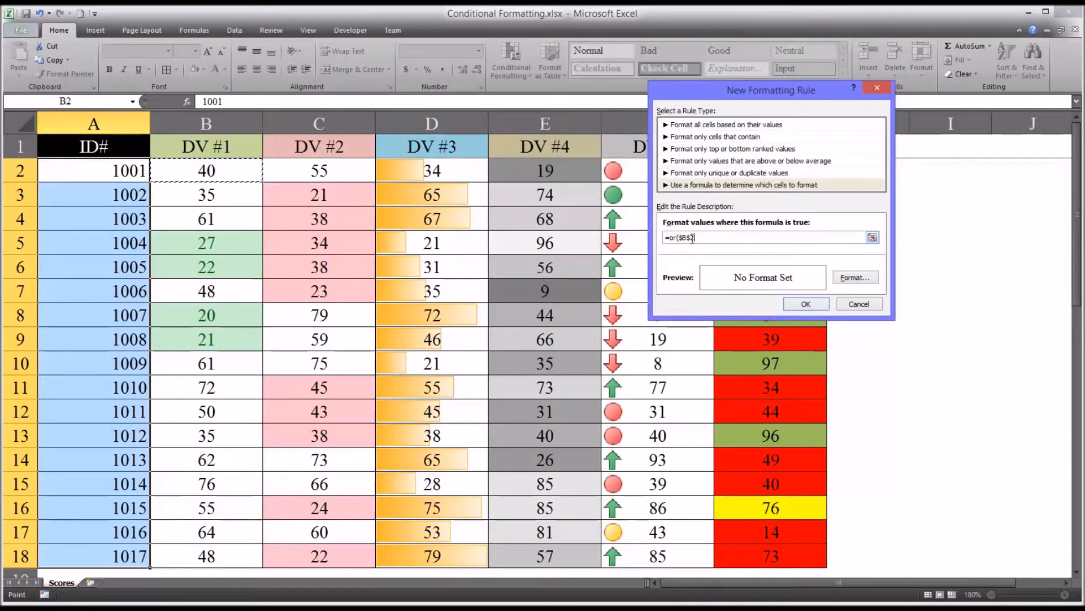
click(689, 238)
click(704, 238)
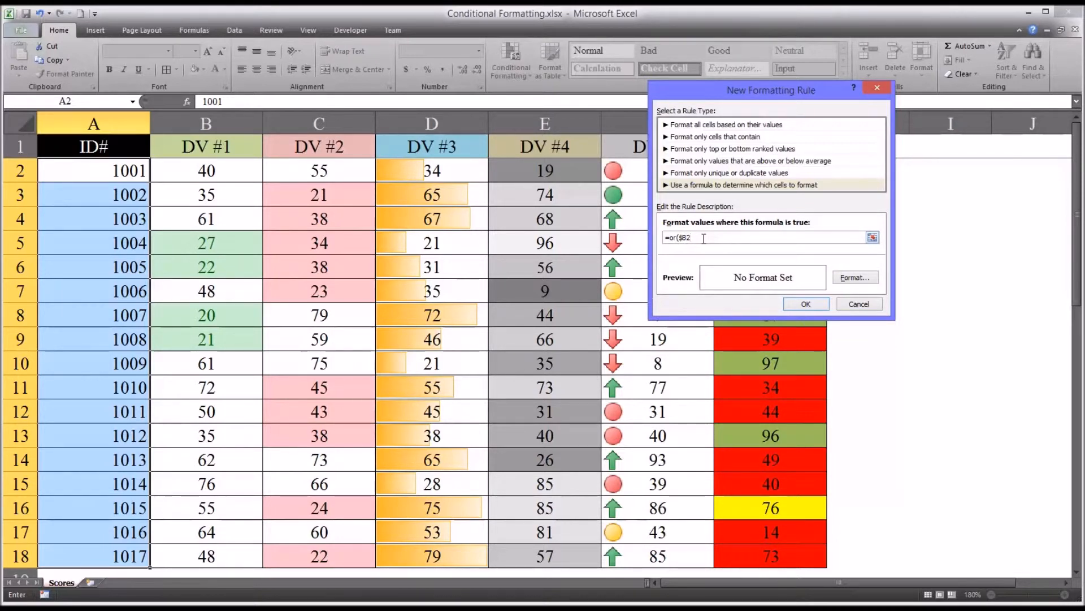
text(,)
text(35)
key(BackSpace)
key(BackSpace)
key(BackSpace)
text(<35,)
Step: Add the conditions $C2<35 and $D2<35 to the OR formula, with only the columns absolute
click(293, 169)
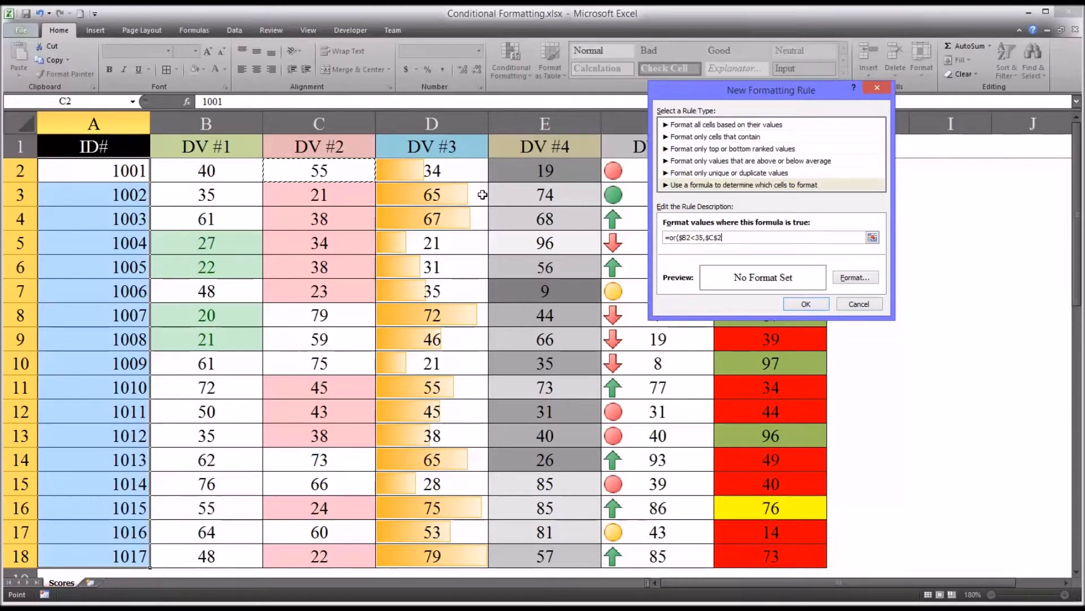
click(718, 239)
key(BackSpace)
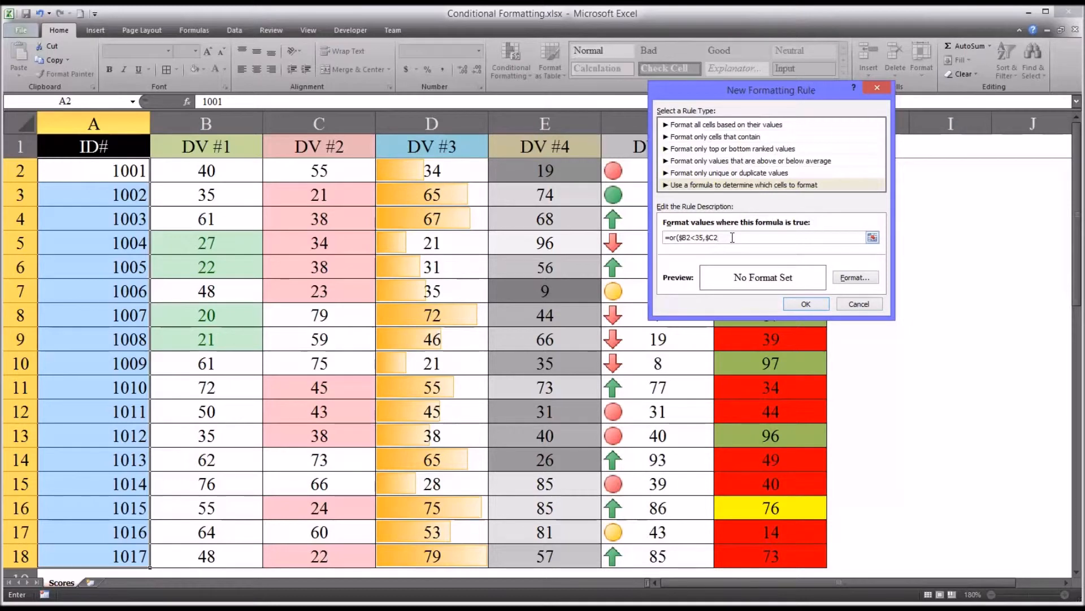
text(<35,)
click(443, 169)
click(742, 237)
key(Delete)
text(<35,$D2<35)
Step: Give the OR formula rule an orange fill and apply it to the ID column
click(844, 279)
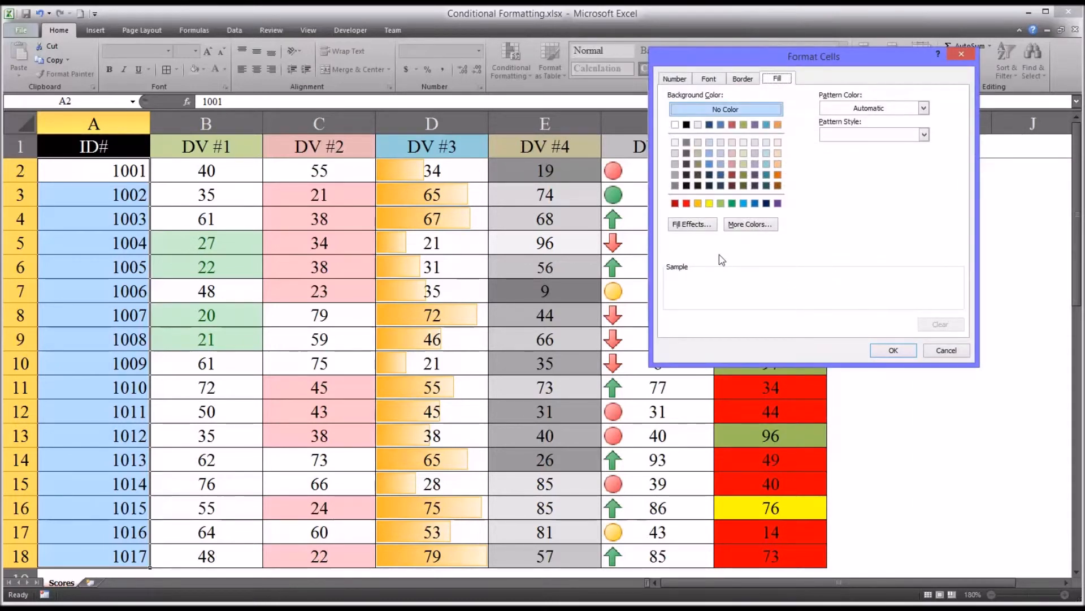
click(779, 125)
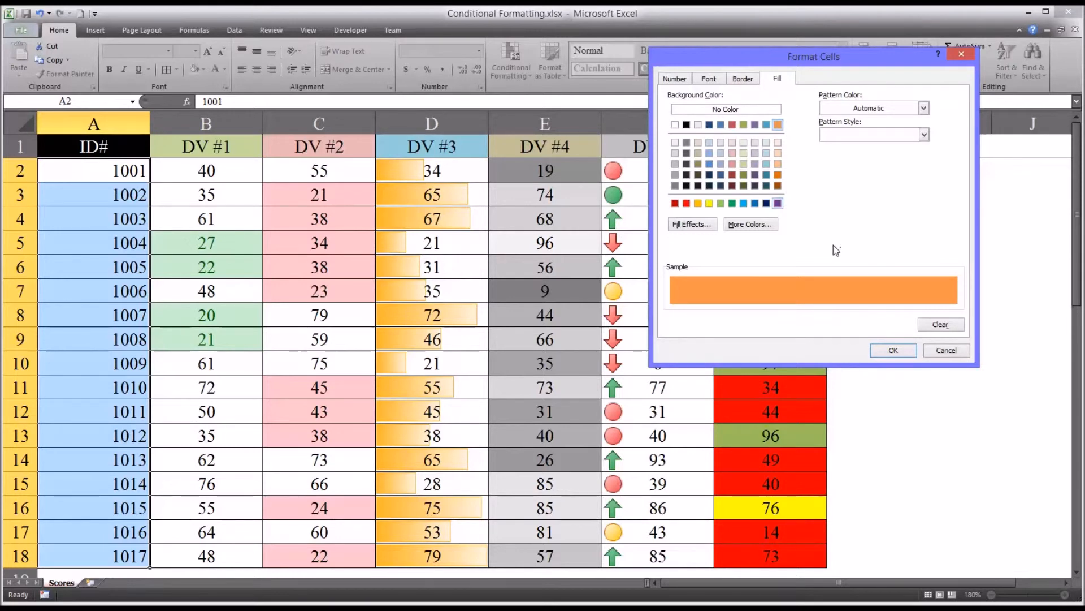
click(886, 351)
key(Return)
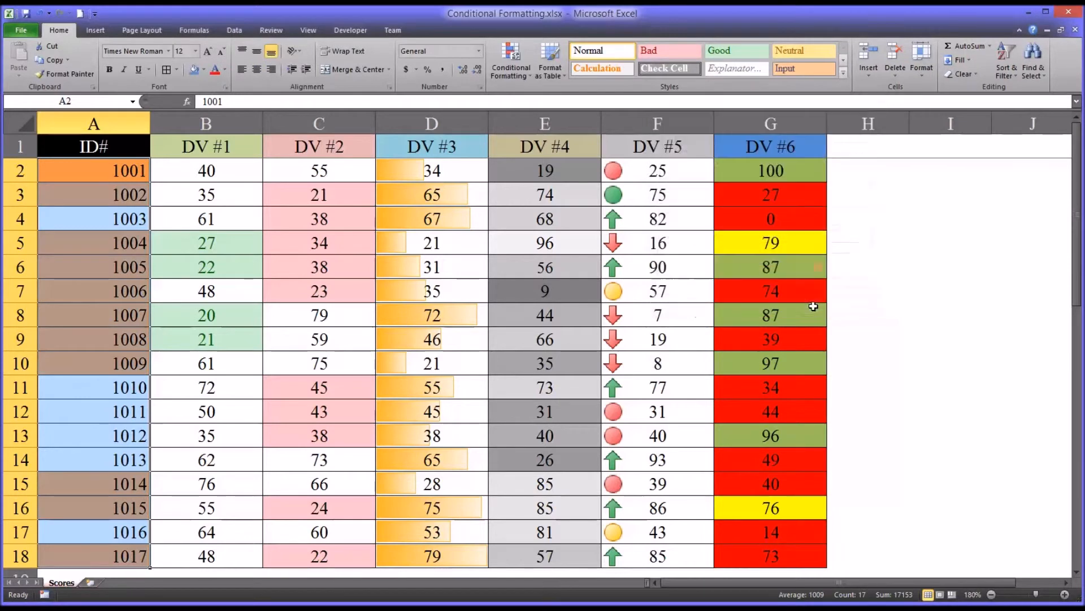
click(885, 319)
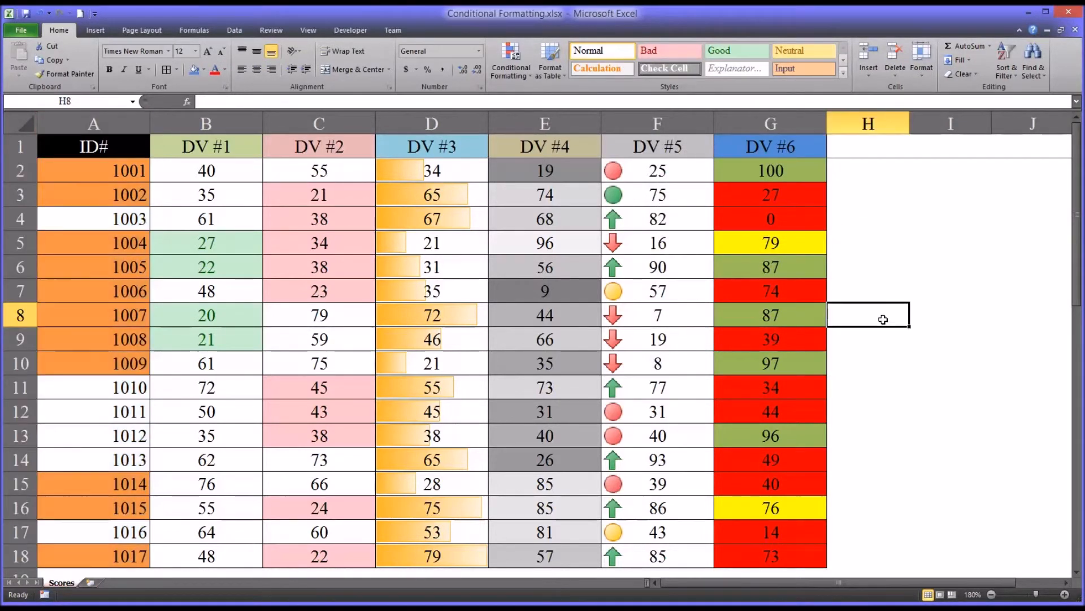
Step: Change ID 1002's DV #1 score to 36 and its DV #2 score to 40 to test the OR rule
click(88, 177)
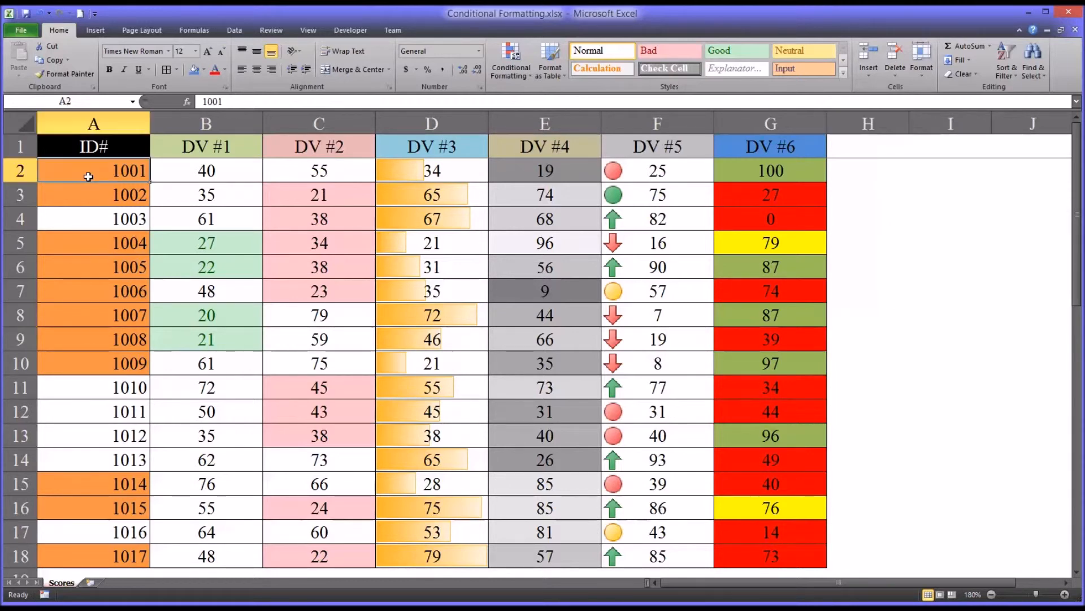
double_click(87, 196)
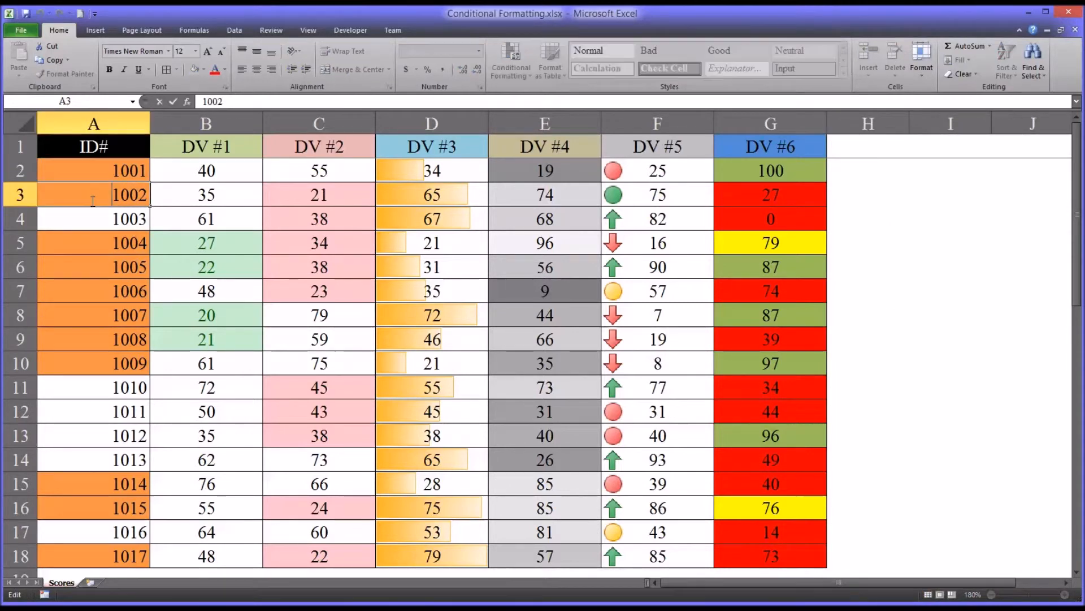
click(93, 242)
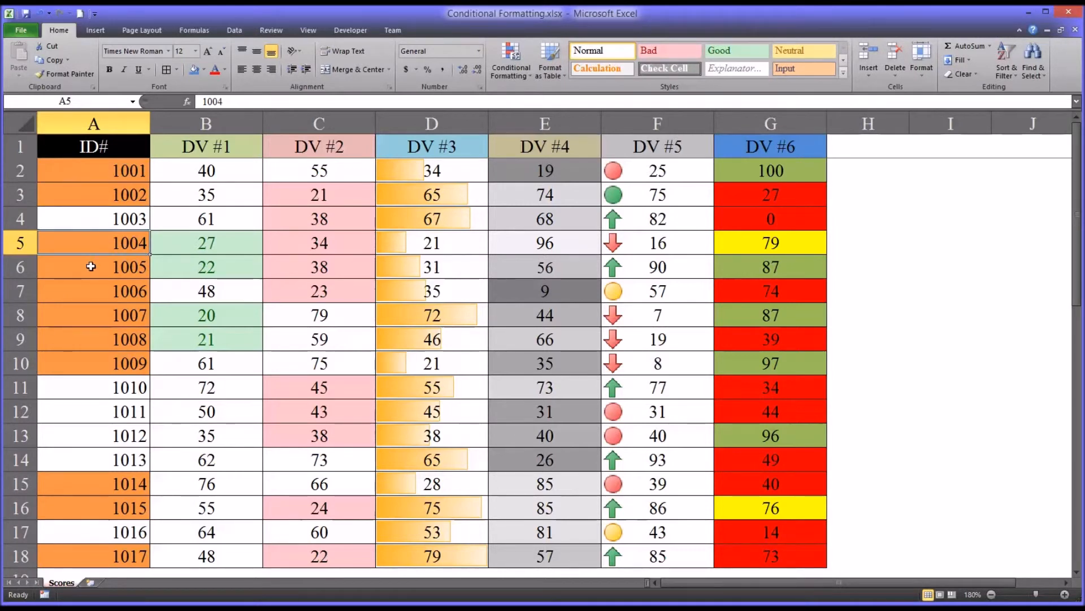
click(91, 266)
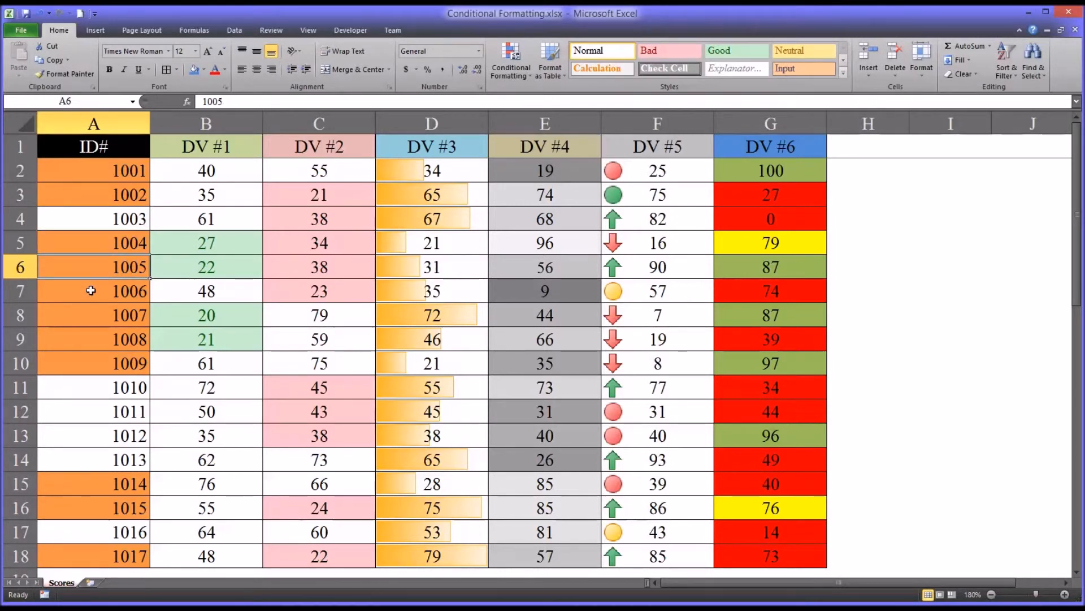
click(137, 199)
click(180, 195)
text(36)
key(Return)
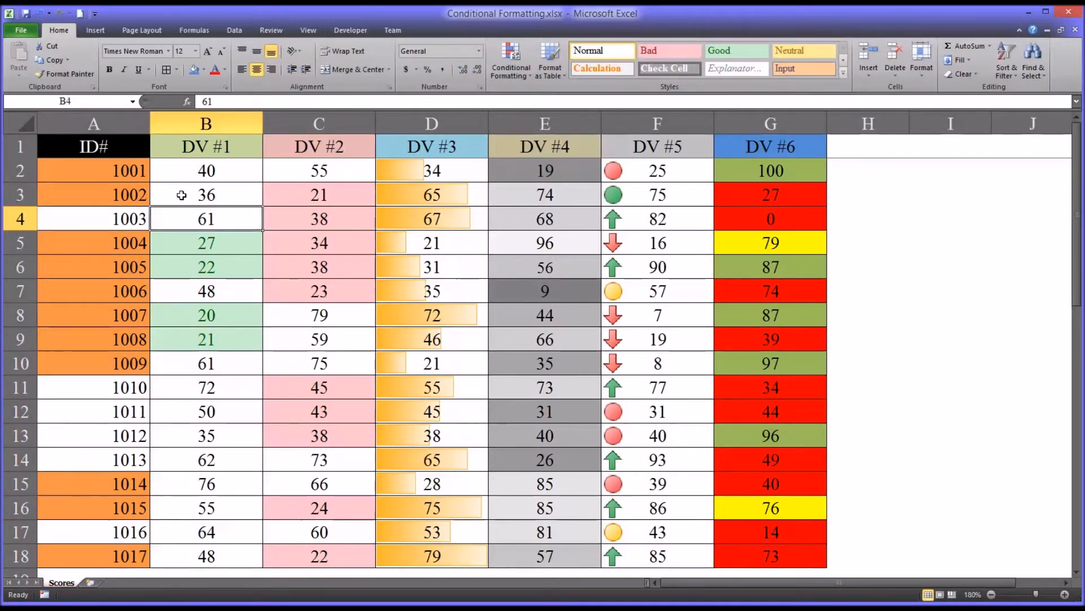
click(286, 198)
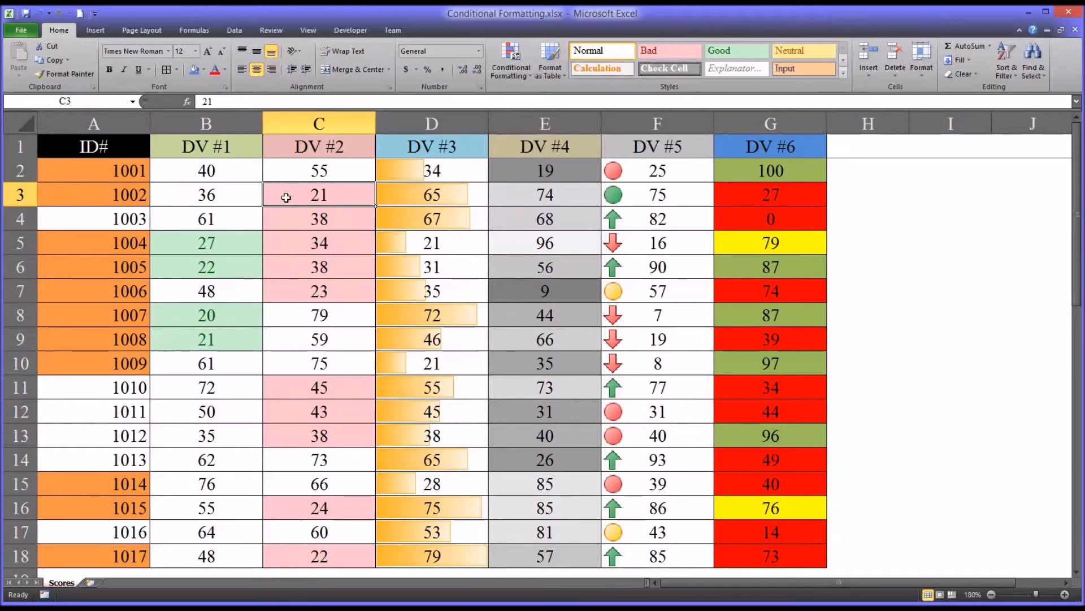
text(40)
key(Return)
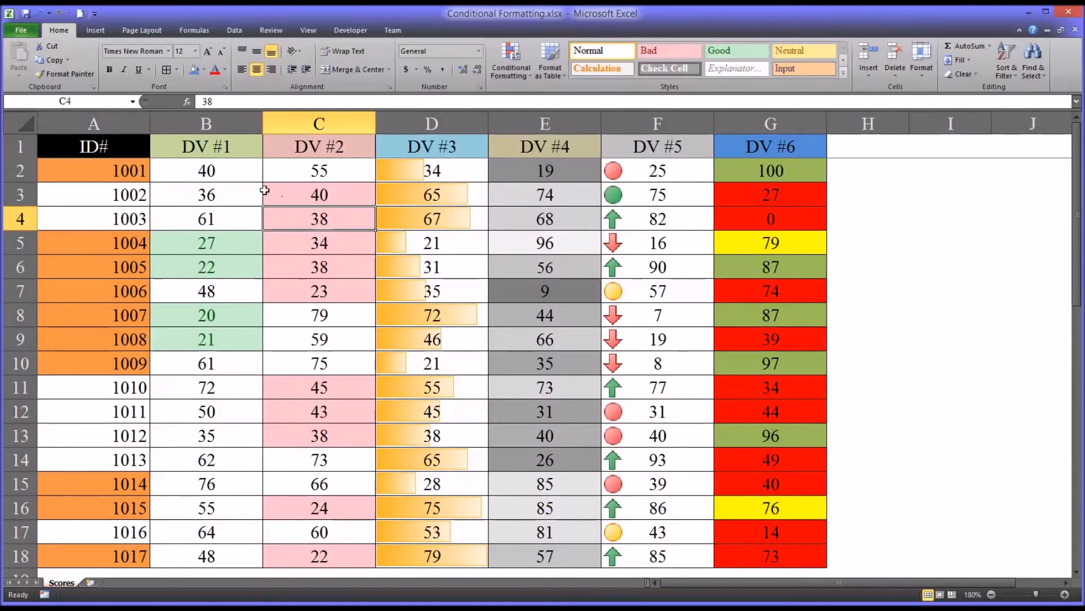
click(99, 198)
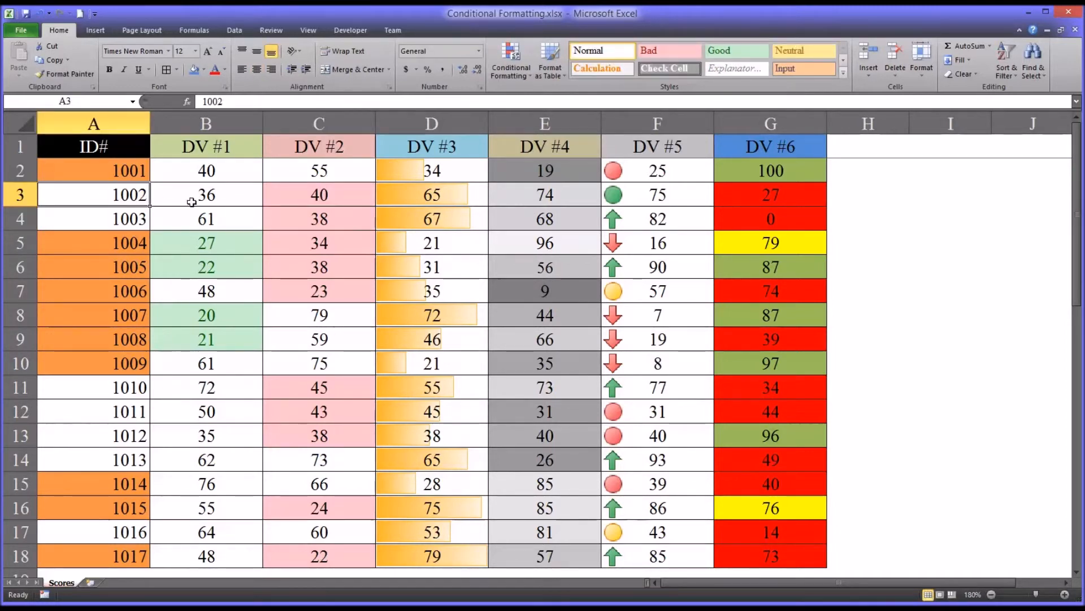
drag(197, 200, 235, 200)
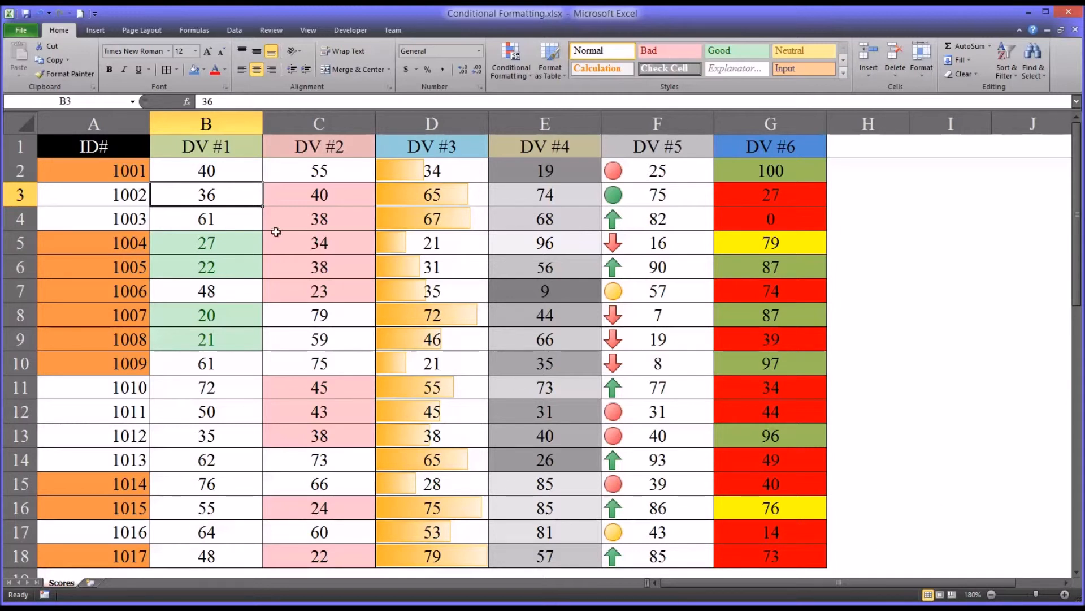
Step: Edit the formula rule on A2:A18 to use AND instead of OR, and apply the change
drag(195, 172, 384, 549)
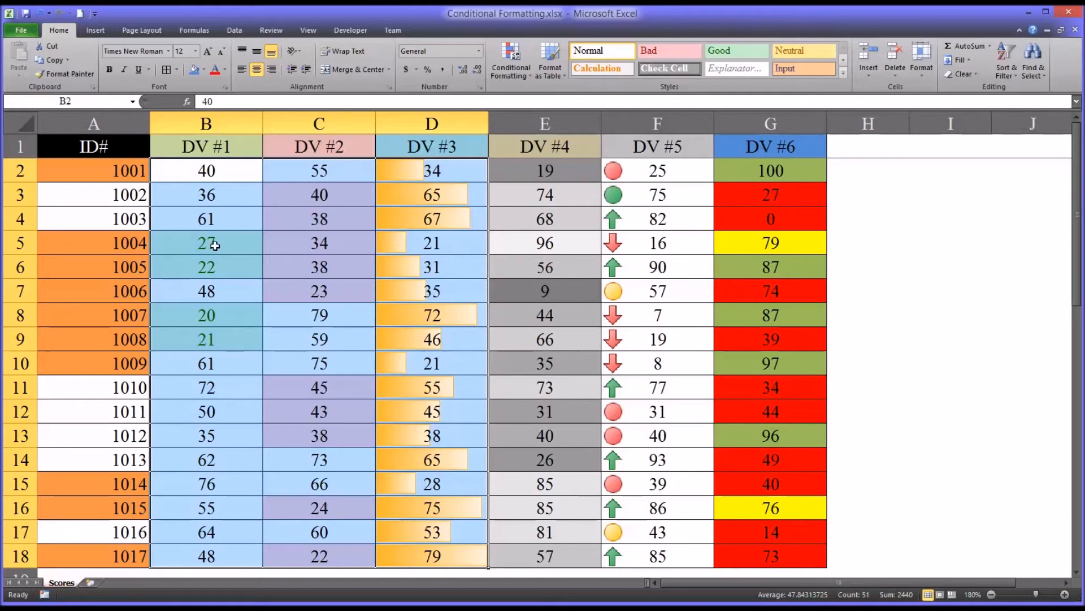
click(209, 223)
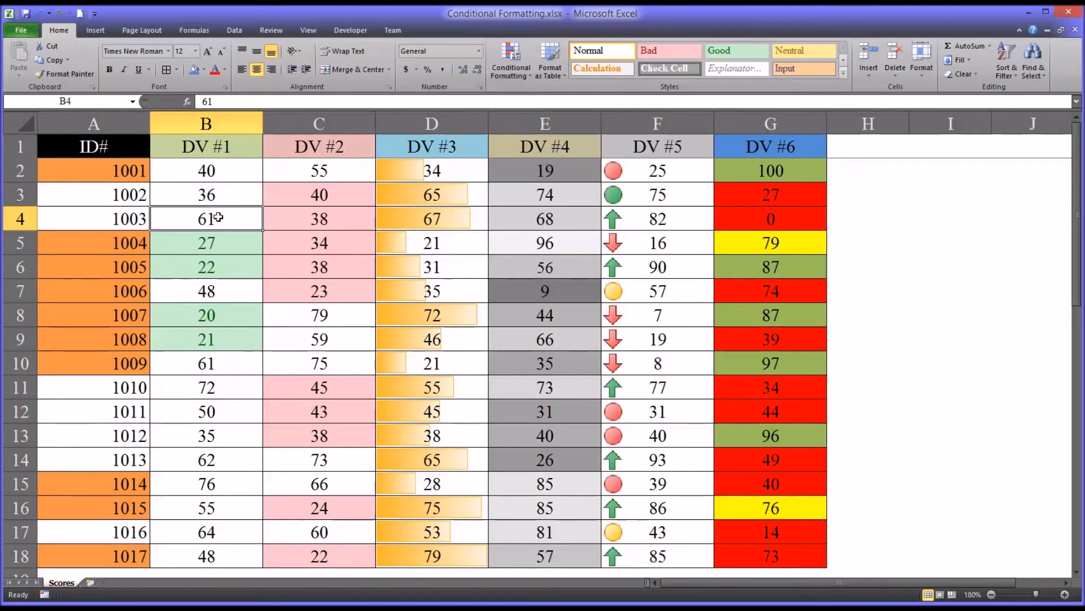
click(109, 175)
drag(109, 174, 109, 555)
click(511, 62)
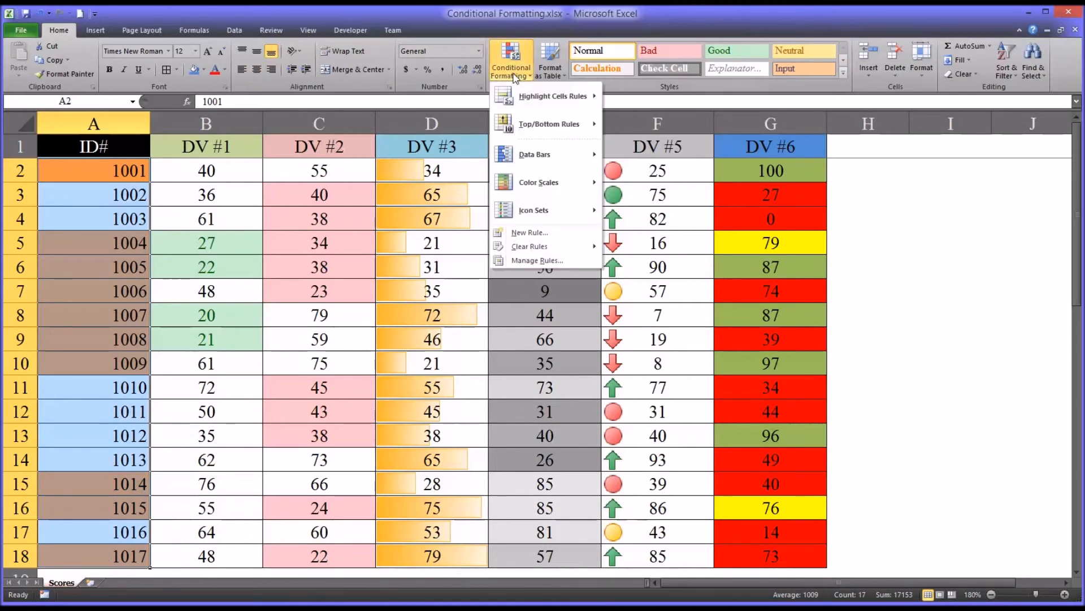
click(539, 261)
click(651, 187)
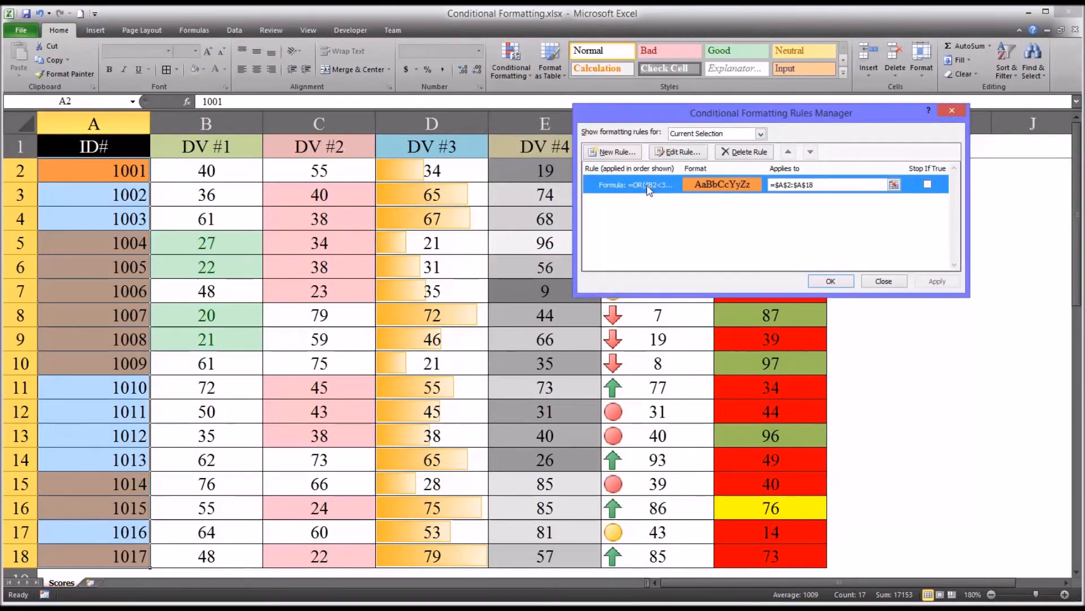
click(678, 151)
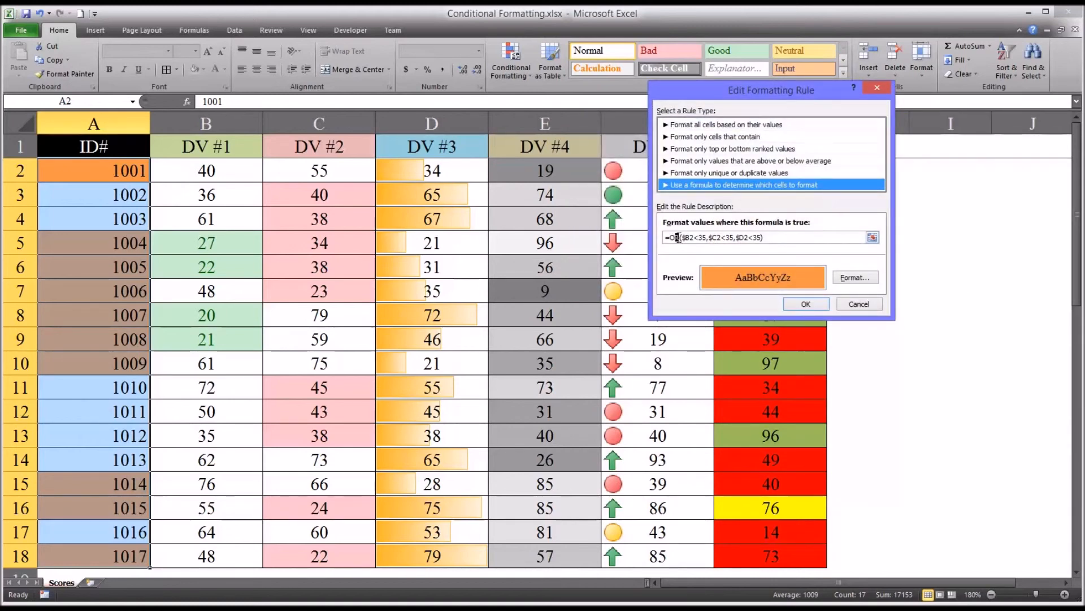
double_click(676, 237)
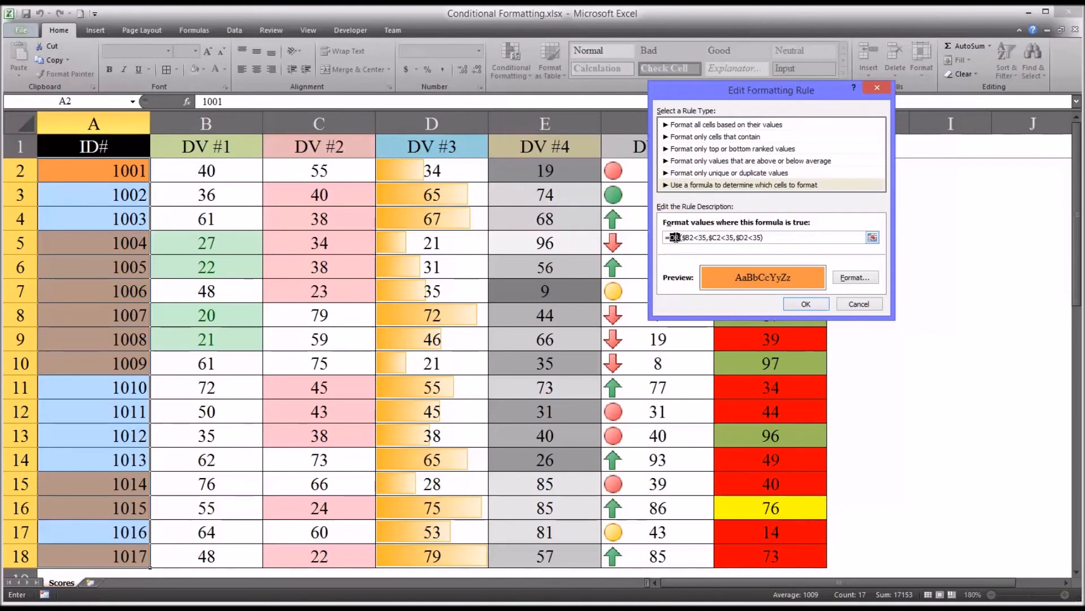
text(AND)
click(803, 307)
click(927, 283)
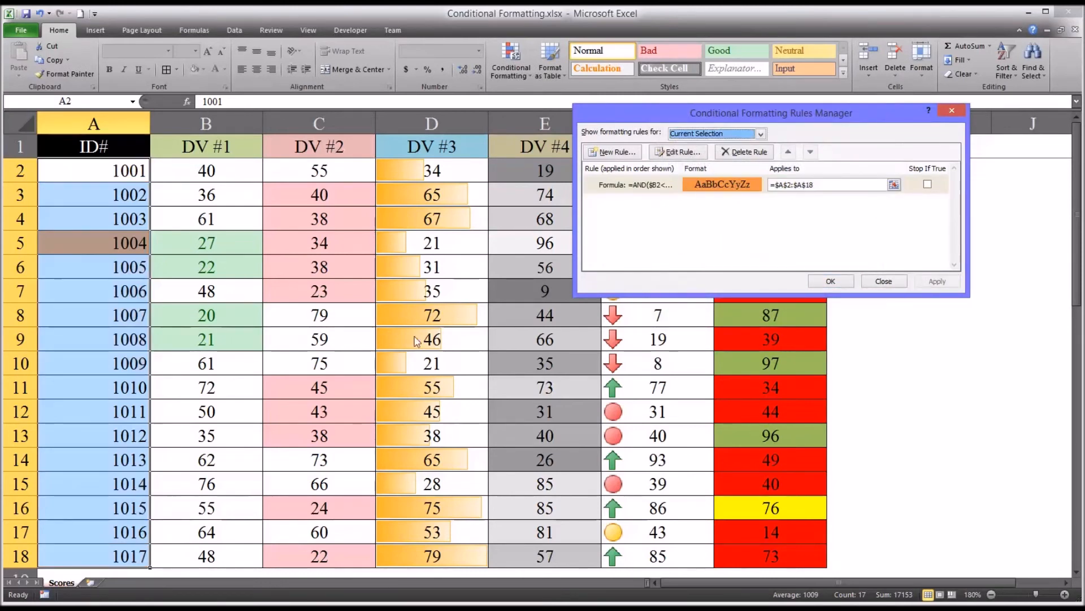
click(835, 281)
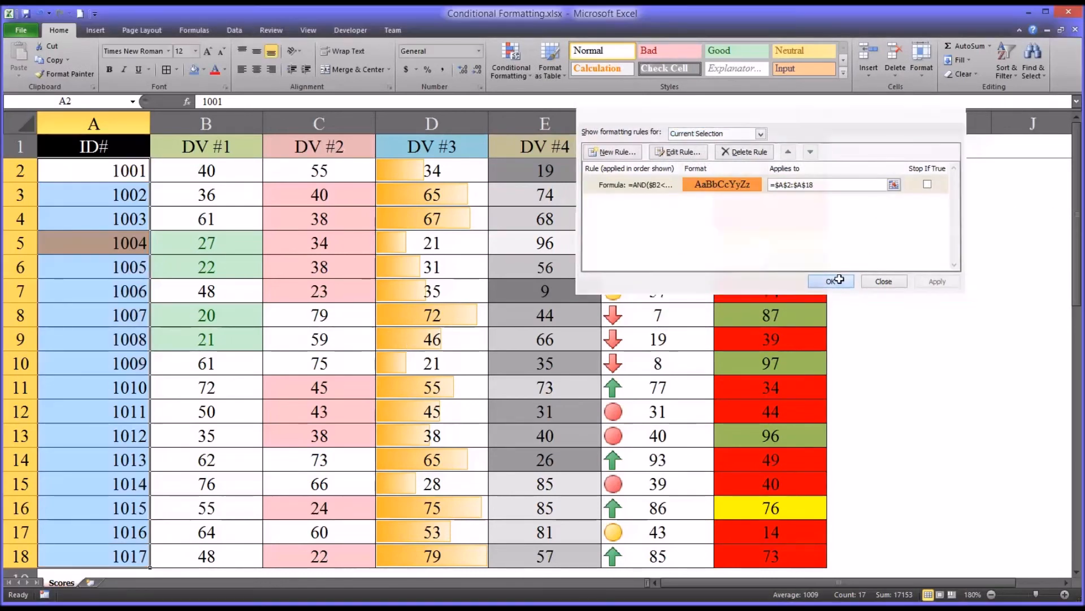
Step: Check ID 1004's DV #1, DV #2 and DV #3 scores against the AND rule
click(81, 259)
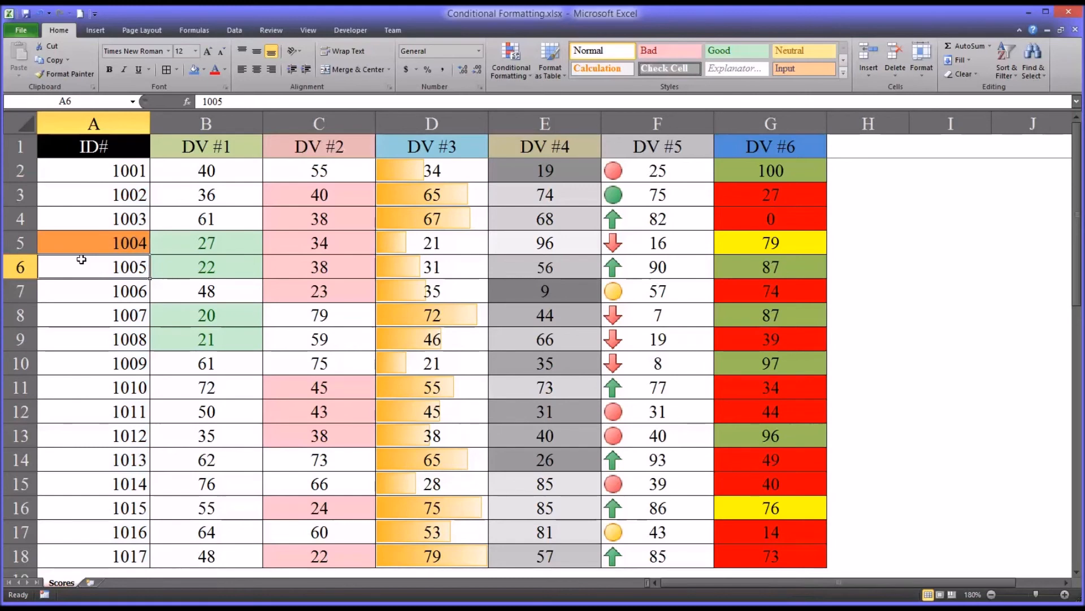
click(85, 245)
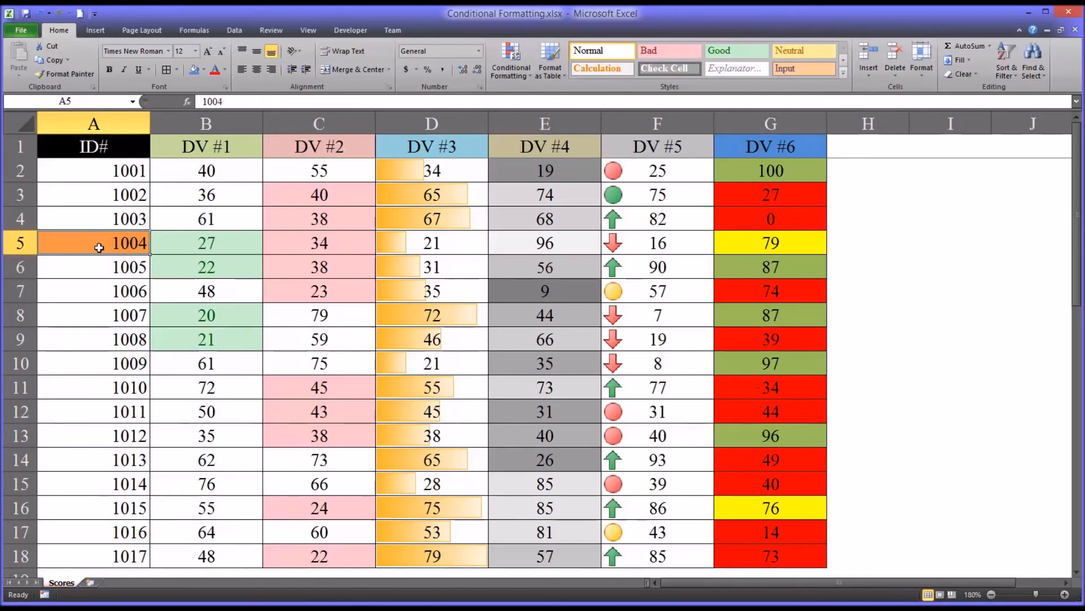
click(215, 246)
click(284, 252)
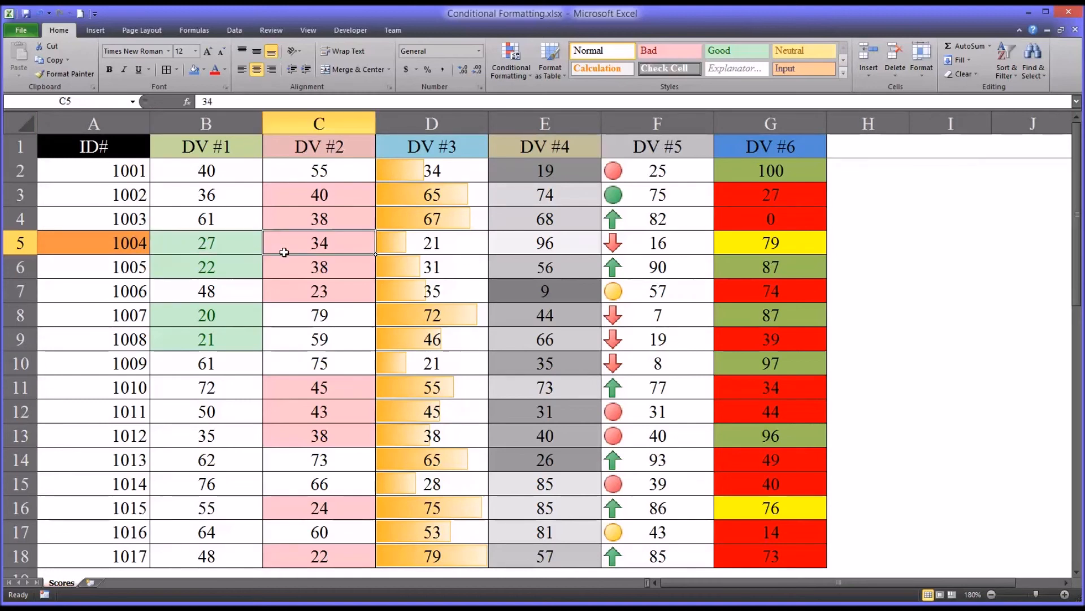
click(435, 246)
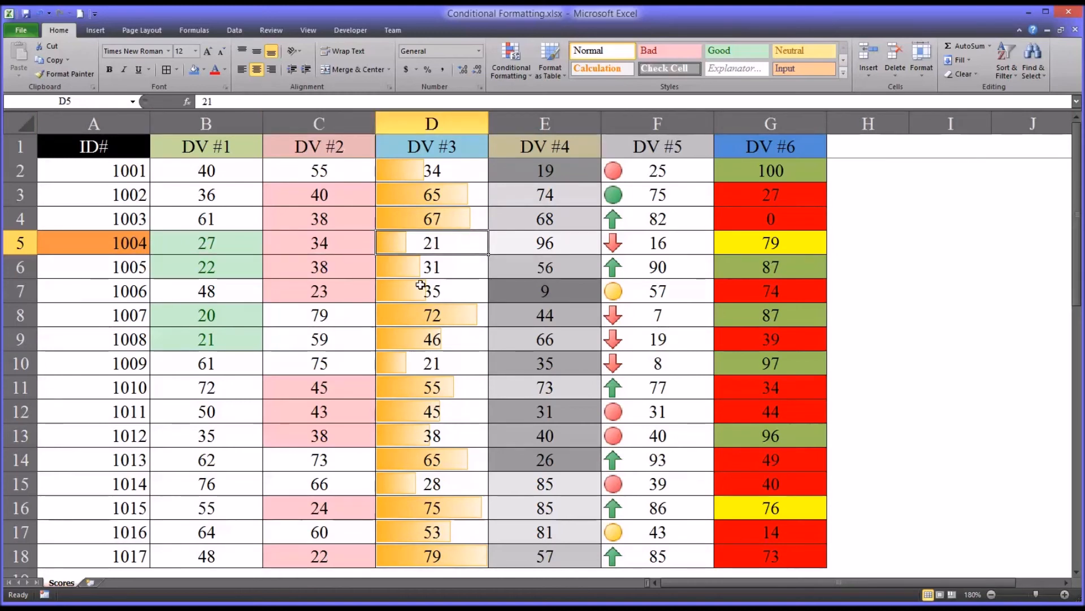